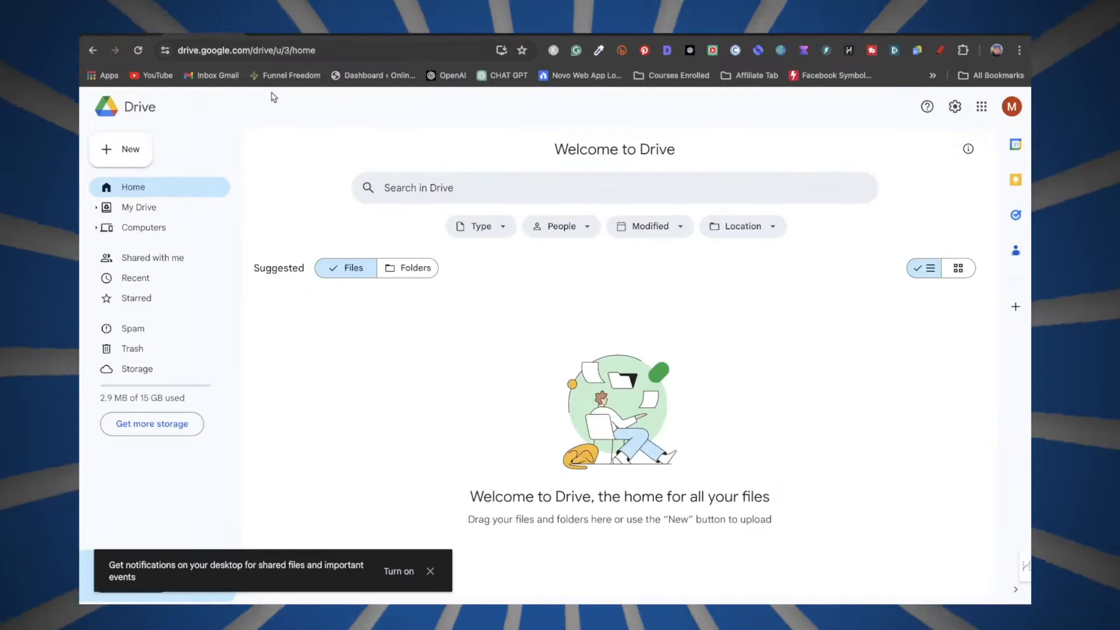
Create a Google Drive folder named Lead Magnet Example and open it
left_click(126, 157)
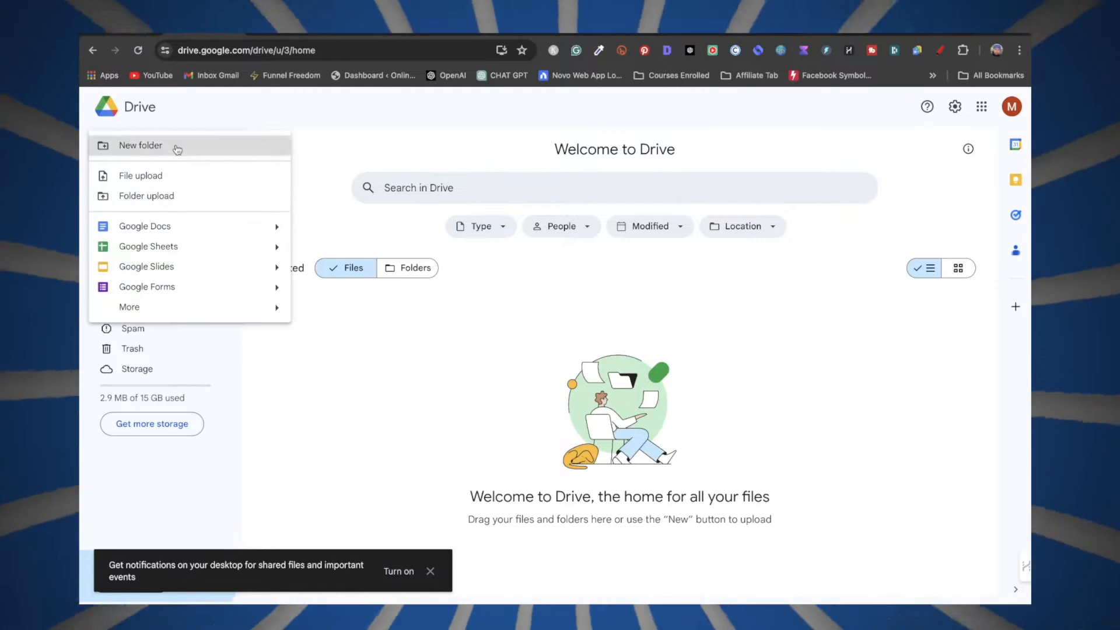
left_click(176, 147)
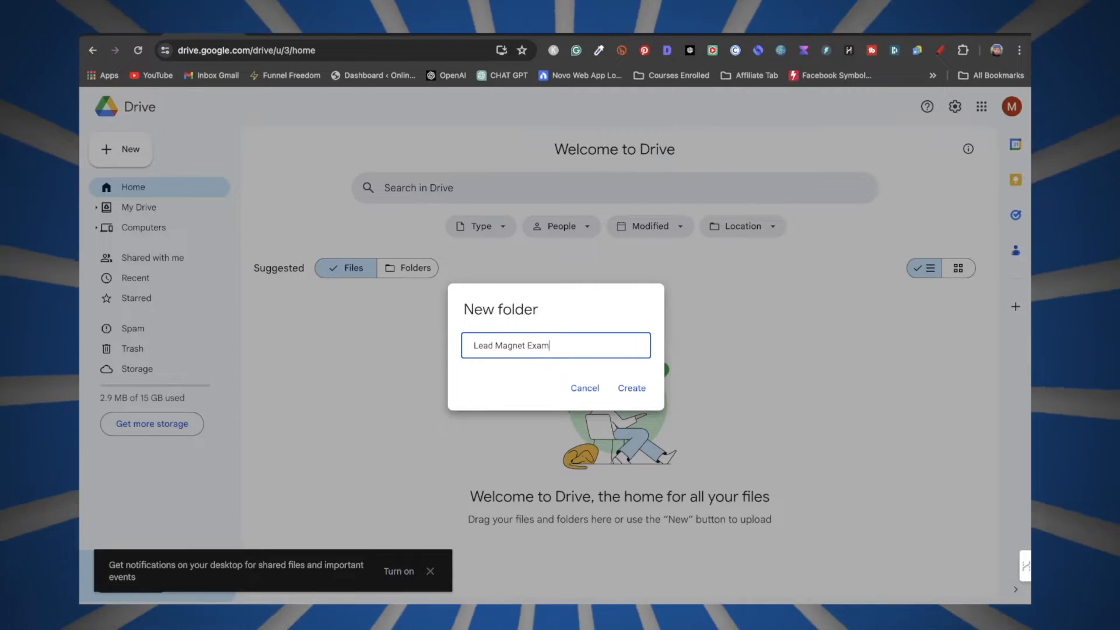
left_click(631, 388)
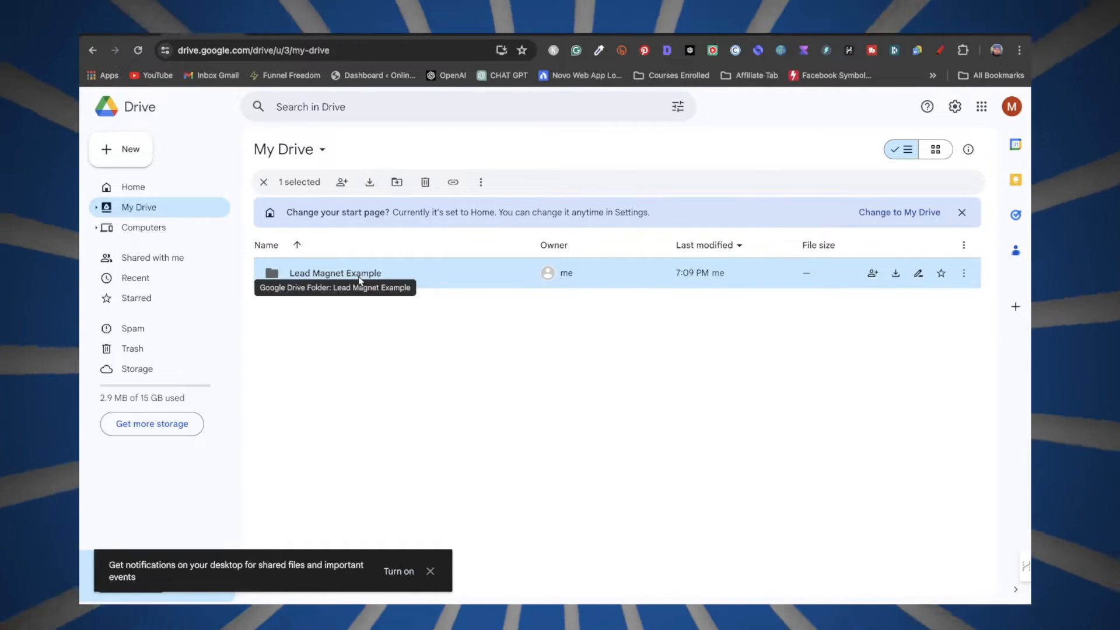
double_click(360, 280)
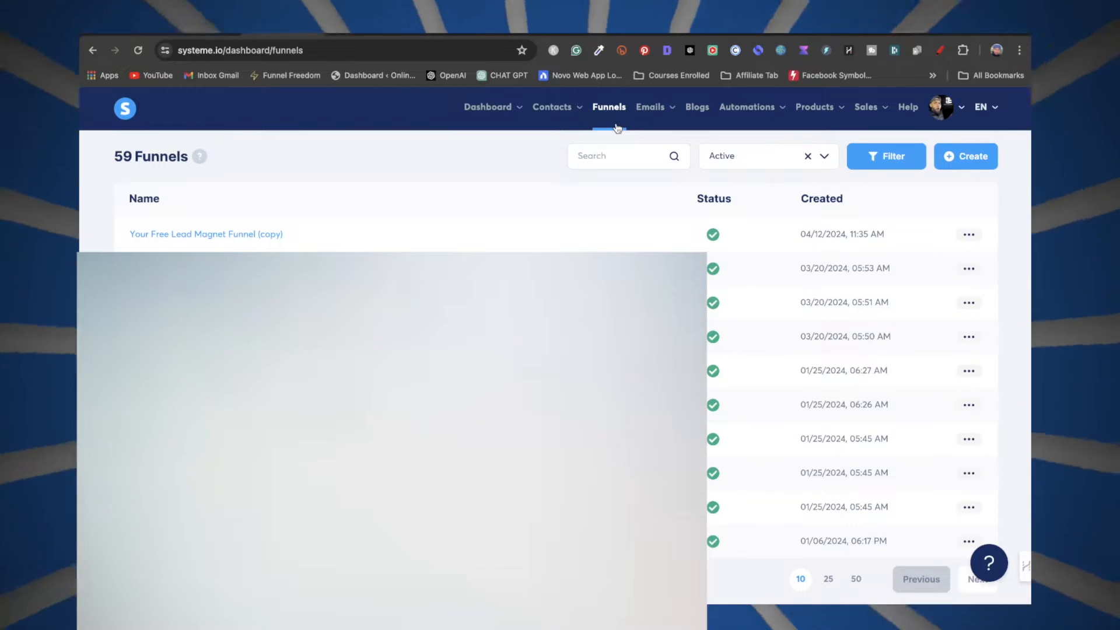
Check the funnel steps in the Google Docs setup guide and open Your Free Lead Magnet Funnel (copy) in Systeme.io
left_click(163, 36)
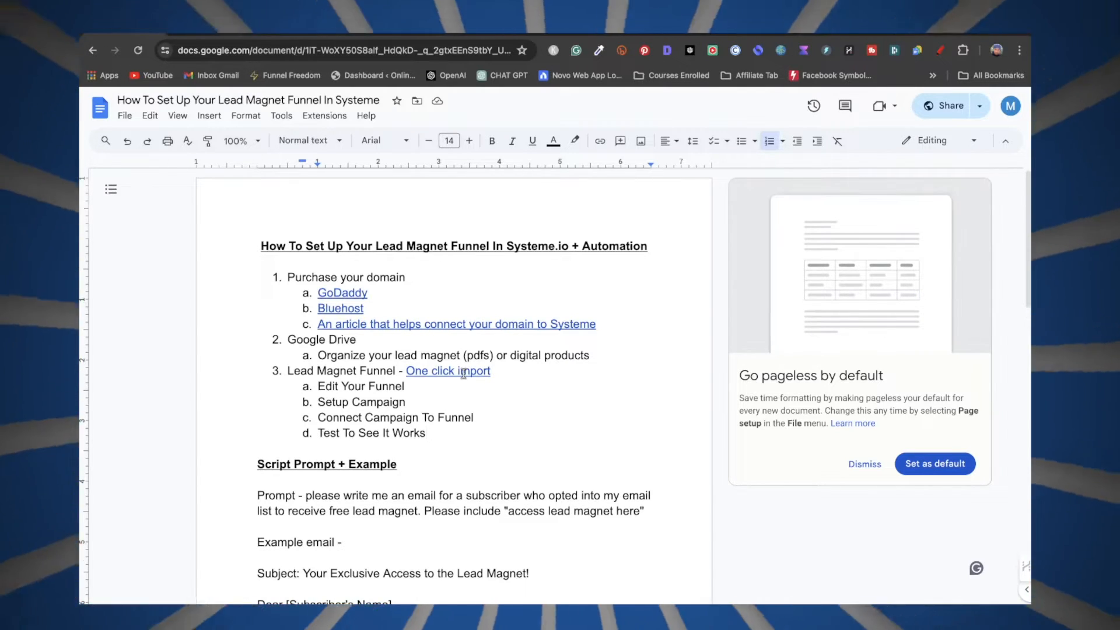
left_click(273, 35)
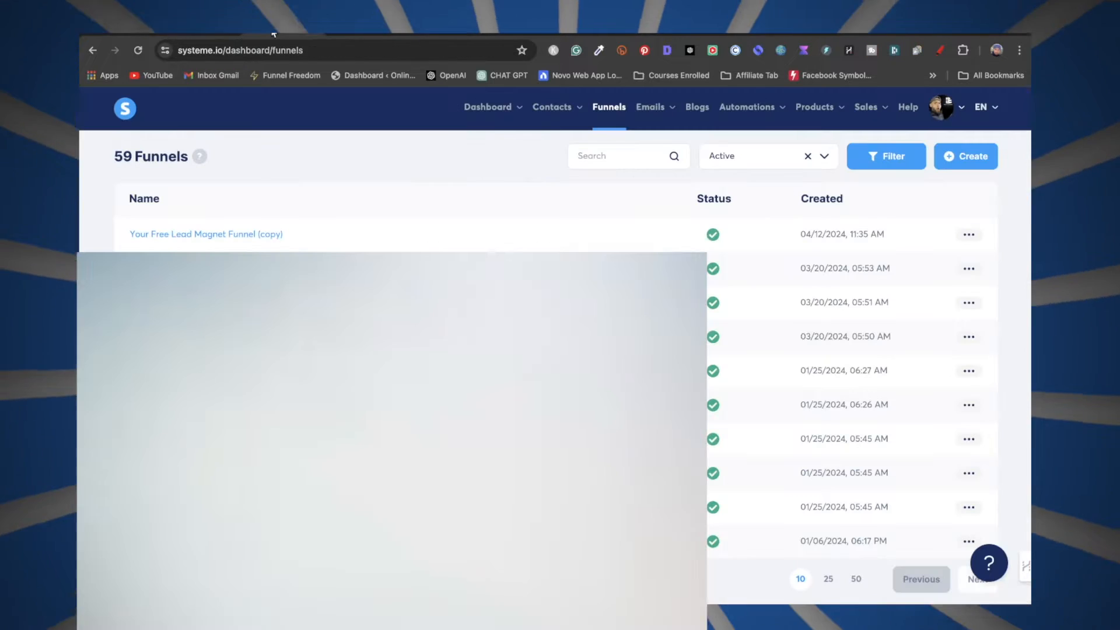
left_click(203, 237)
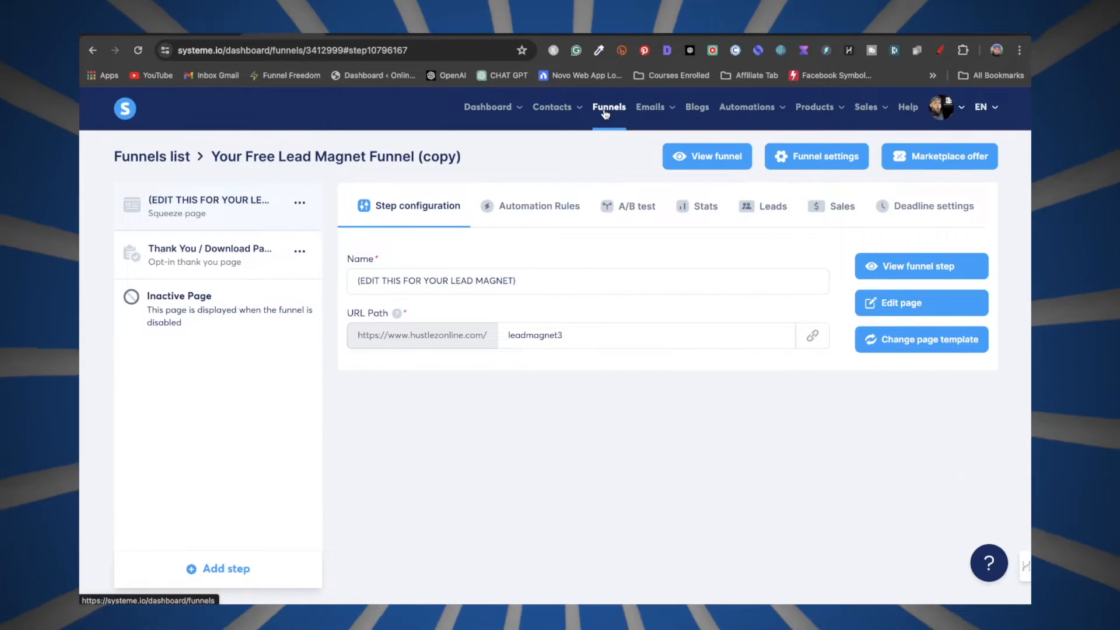
left_click(606, 113)
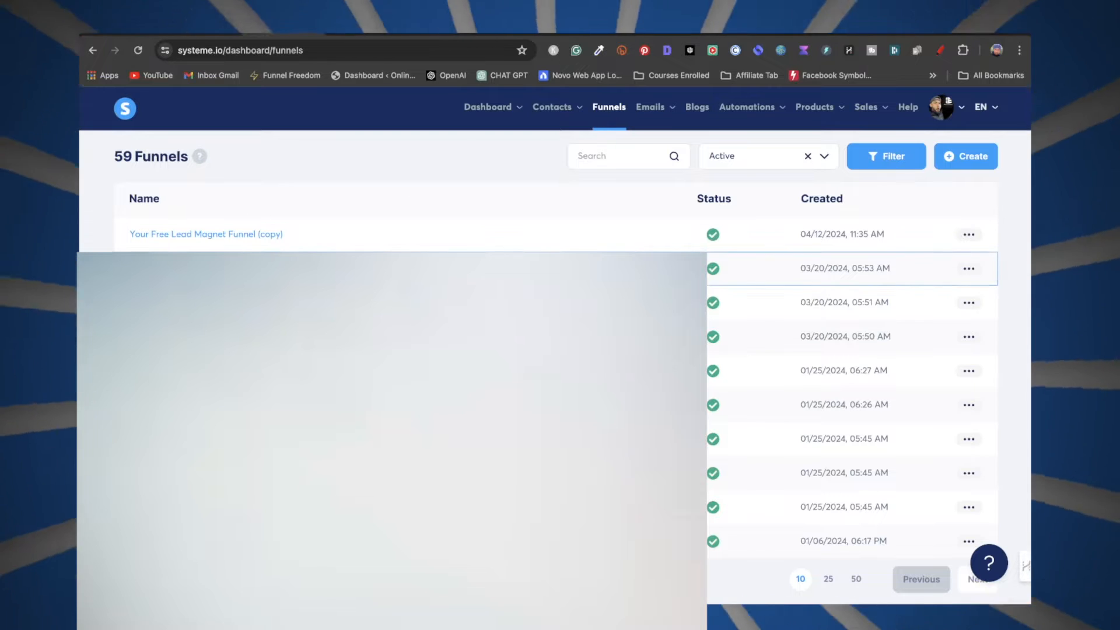
left_click(209, 236)
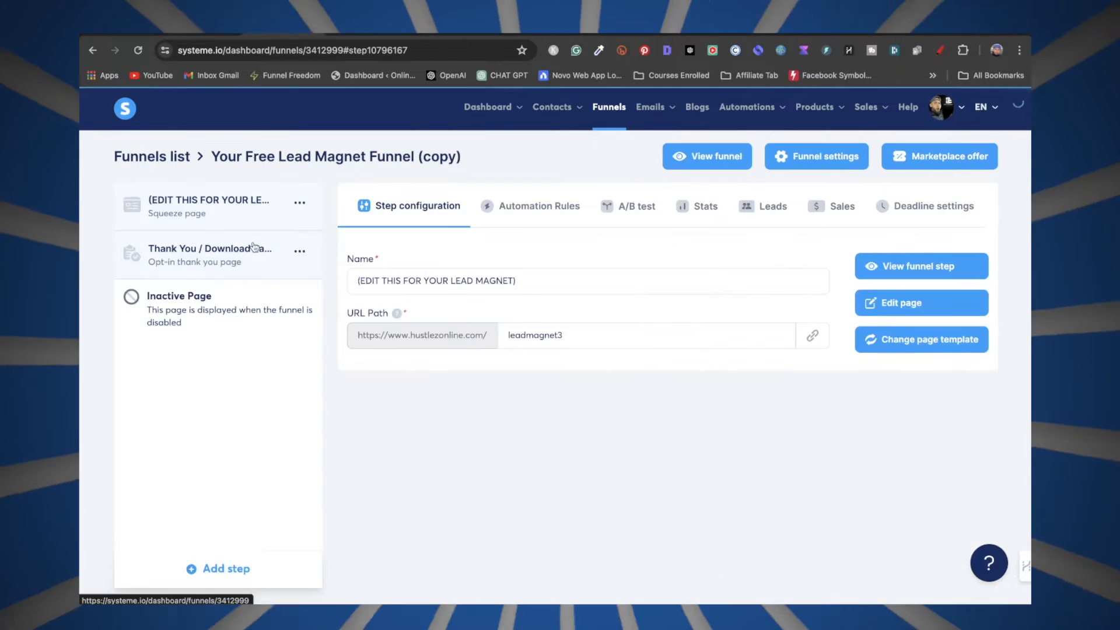
Set the squeeze page's URL path to leadmagnet4 and open the page for editing
triple_click(423, 287)
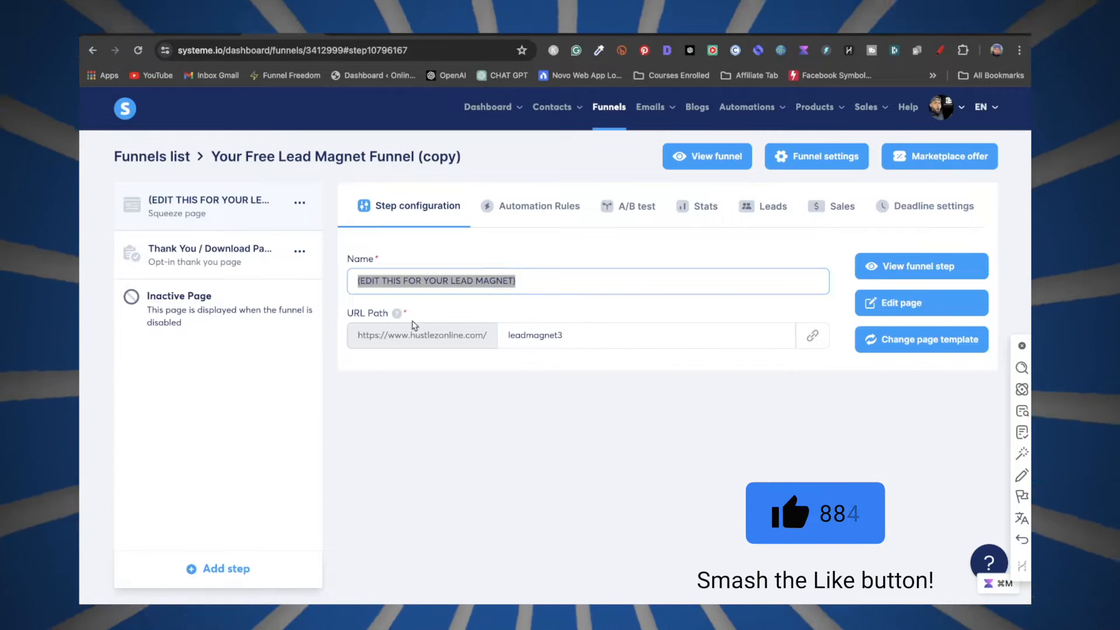
left_click_drag(570, 329, 498, 334)
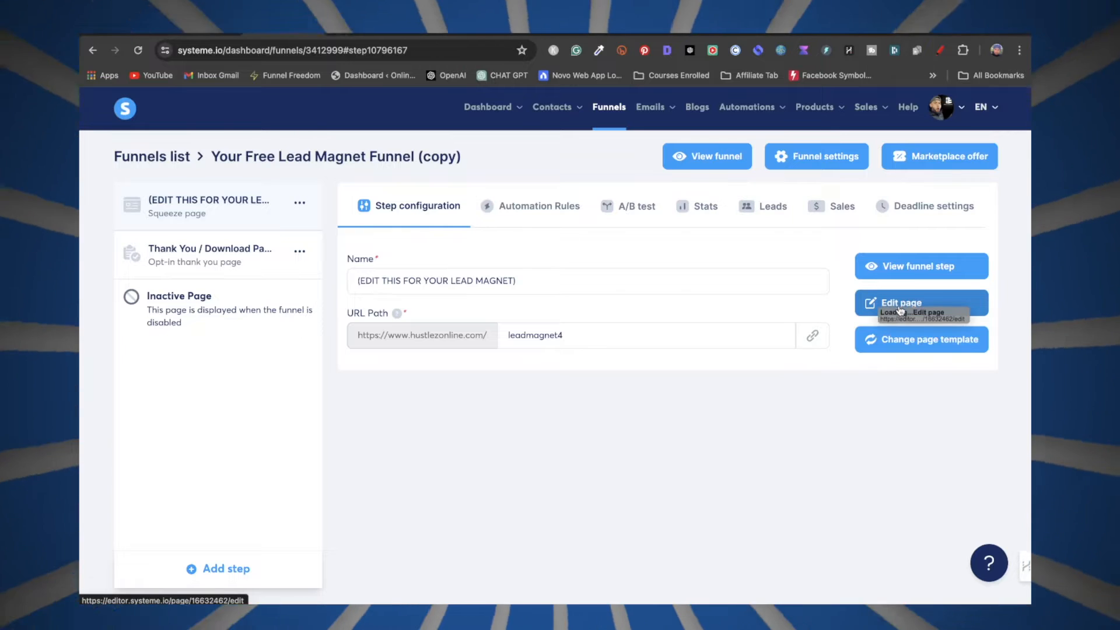
left_click(891, 309)
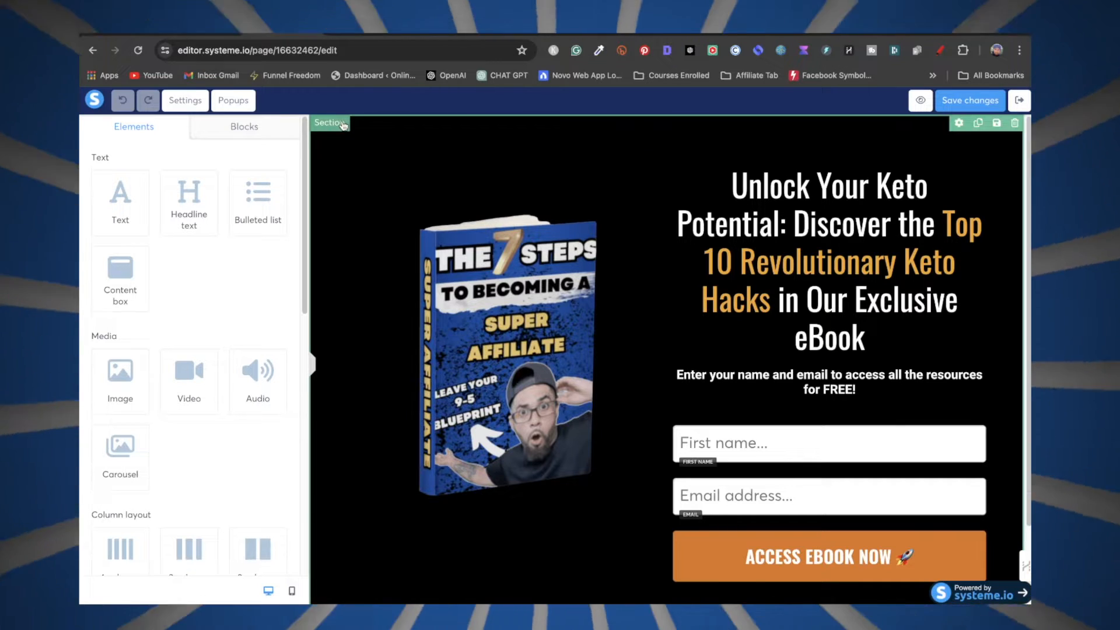
Try white and bright green as the section's background color, and return it to black (000000)
left_click(343, 125)
scroll(195, 383, "down", 7)
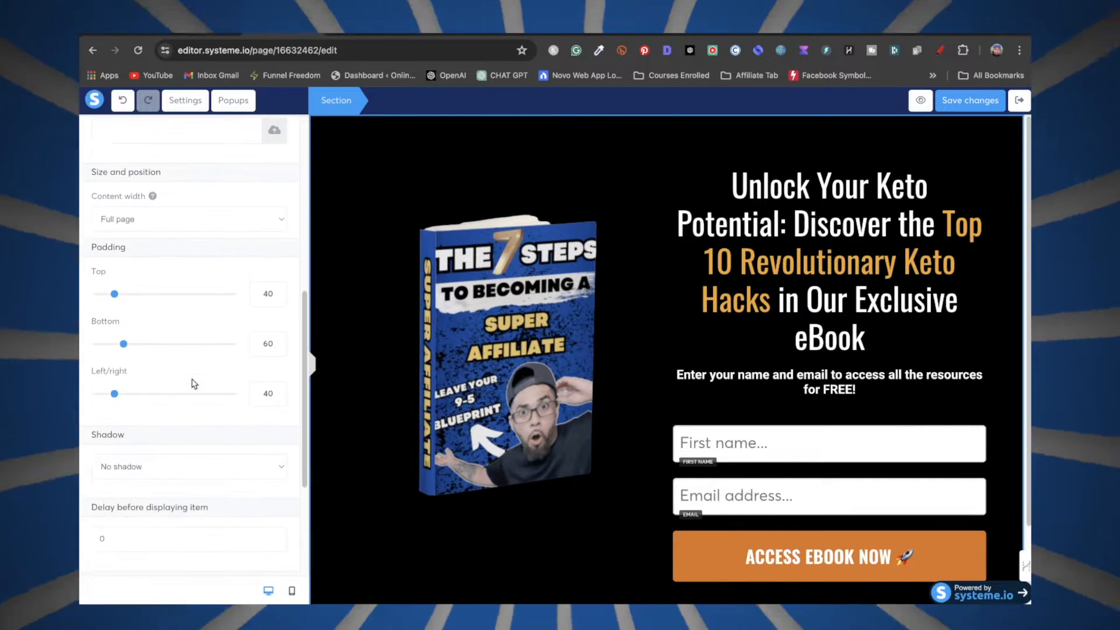
scroll(161, 323, "up", 7)
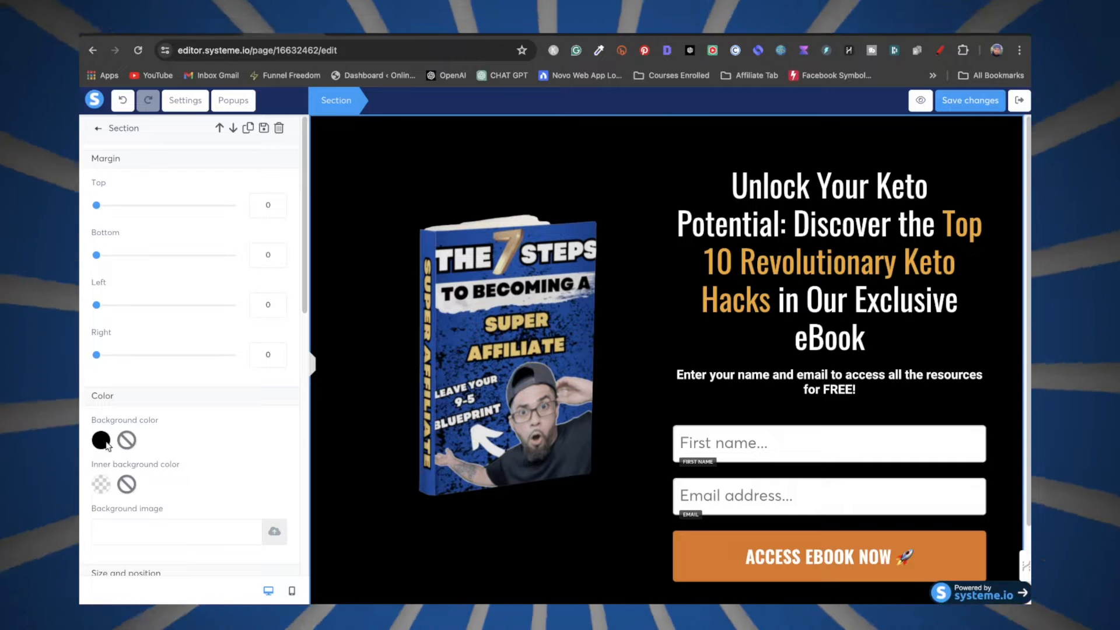
left_click(101, 441)
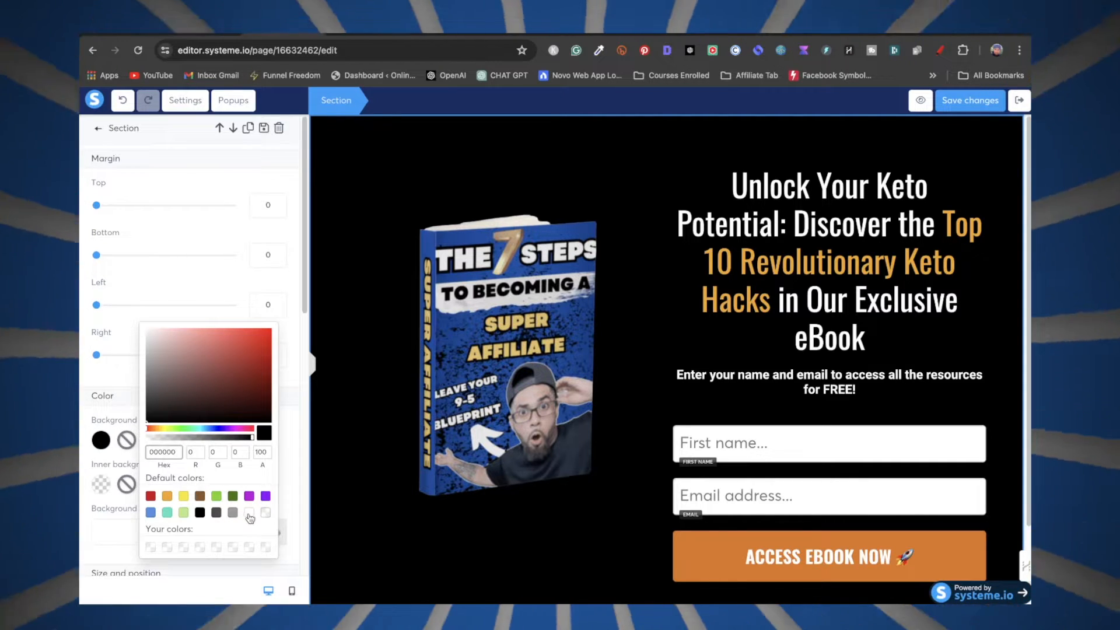
left_click(249, 513)
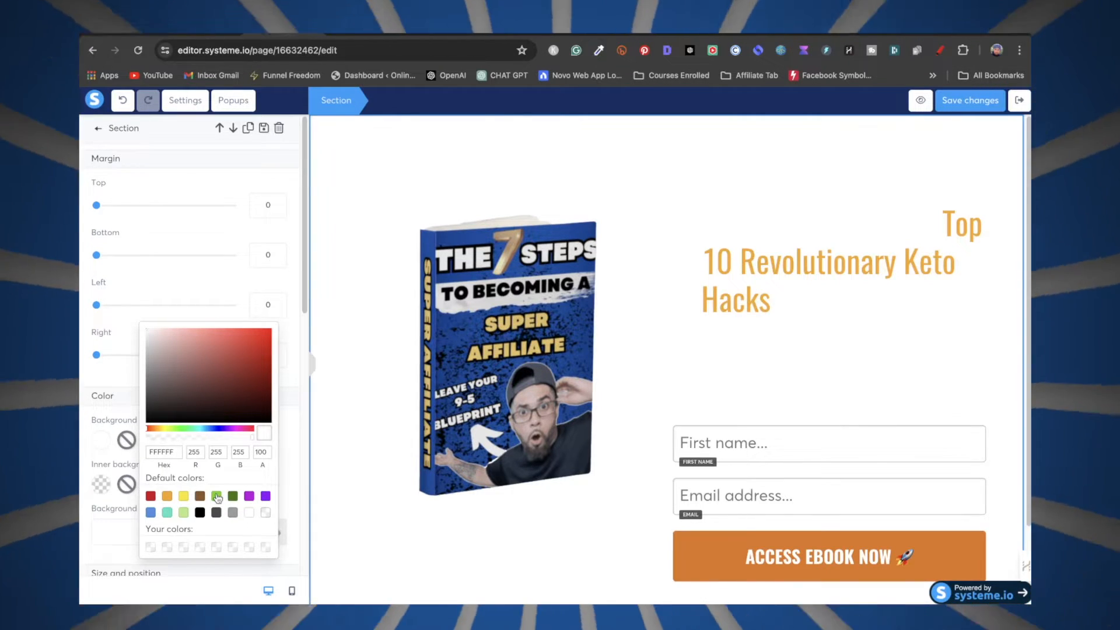
left_click(217, 496)
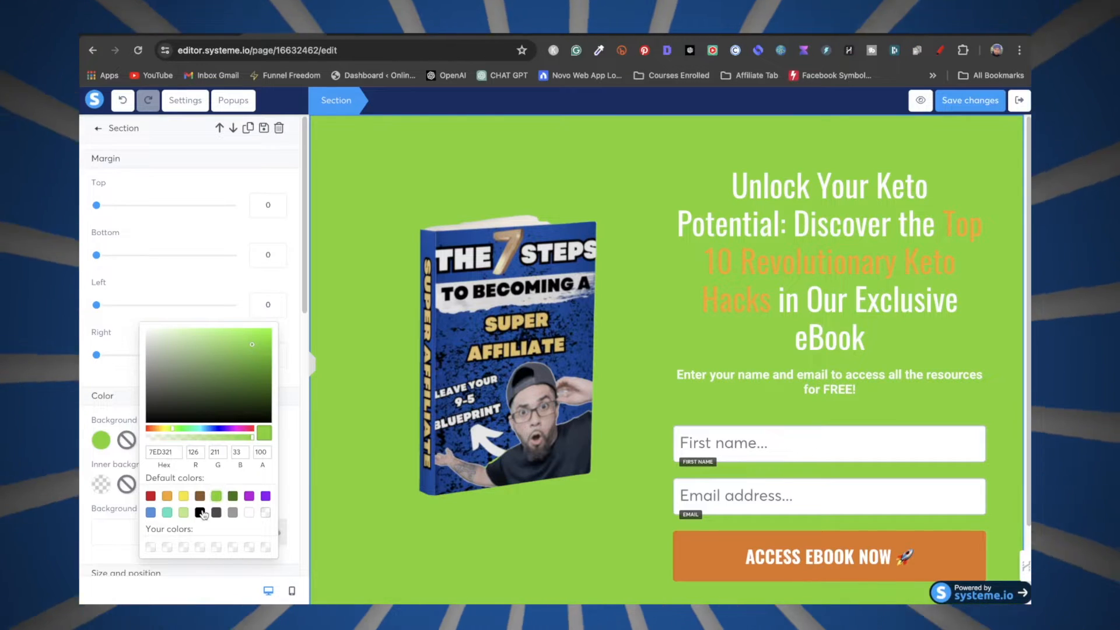
left_click(200, 513)
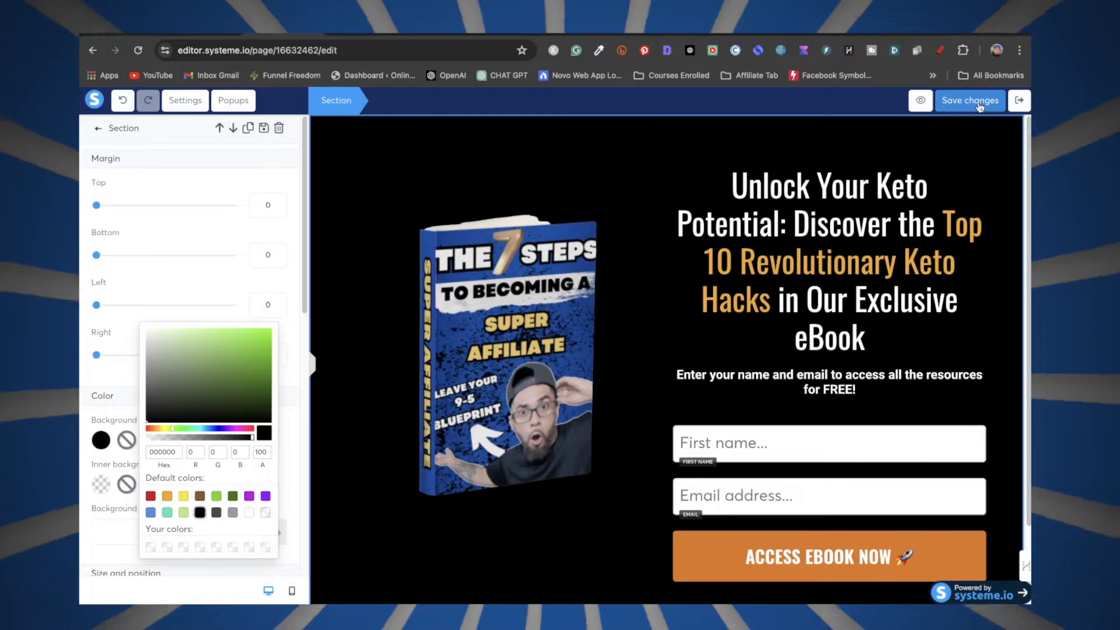
Remove the book cover file Untitleddesign61.png from the squeeze page's image element
left_click(459, 287)
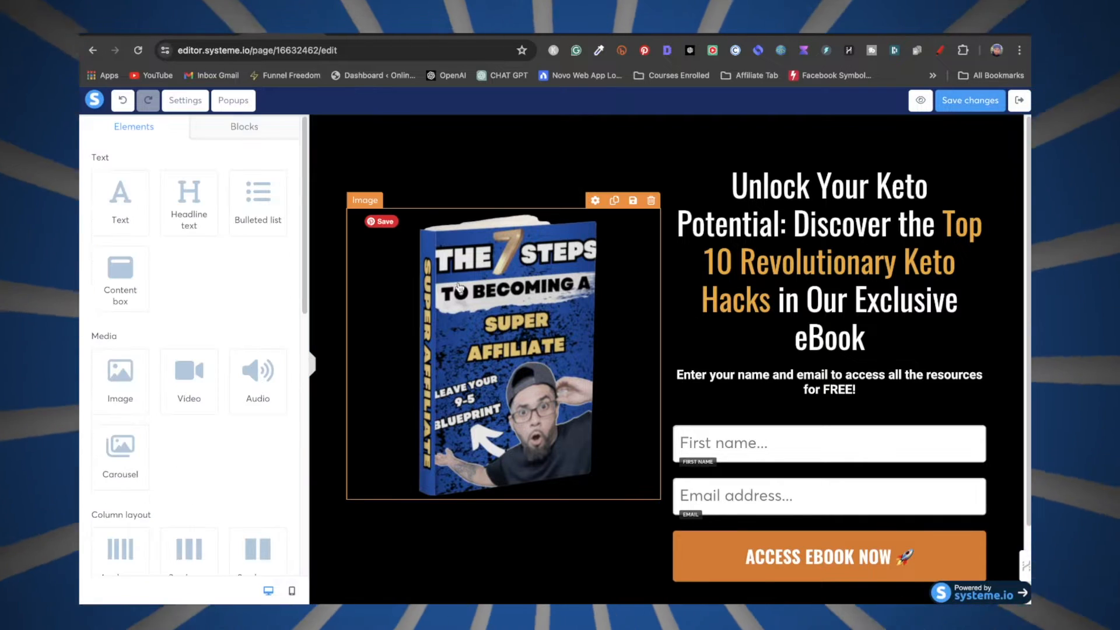
left_click(478, 274)
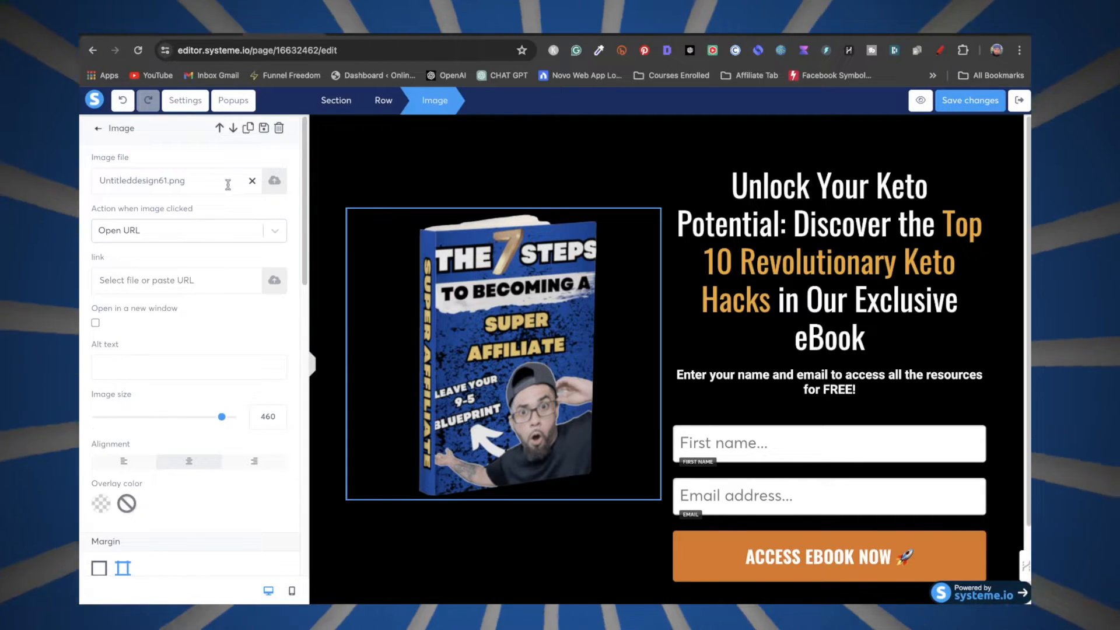
left_click(252, 181)
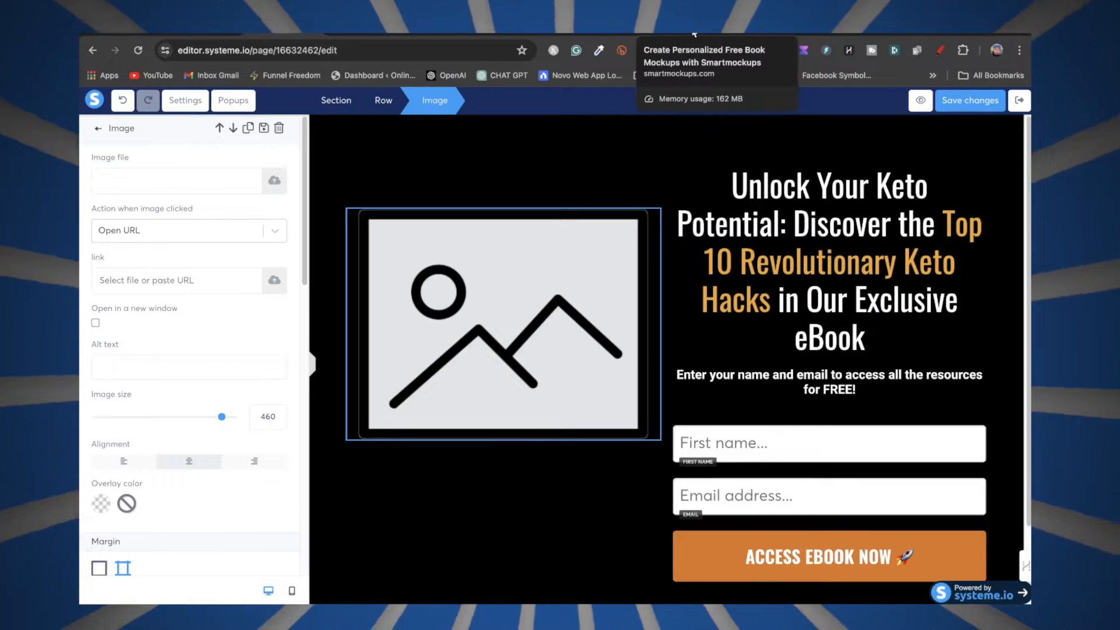
Switch to Smartmockups and browse its gallery of book mockups
left_click(694, 29)
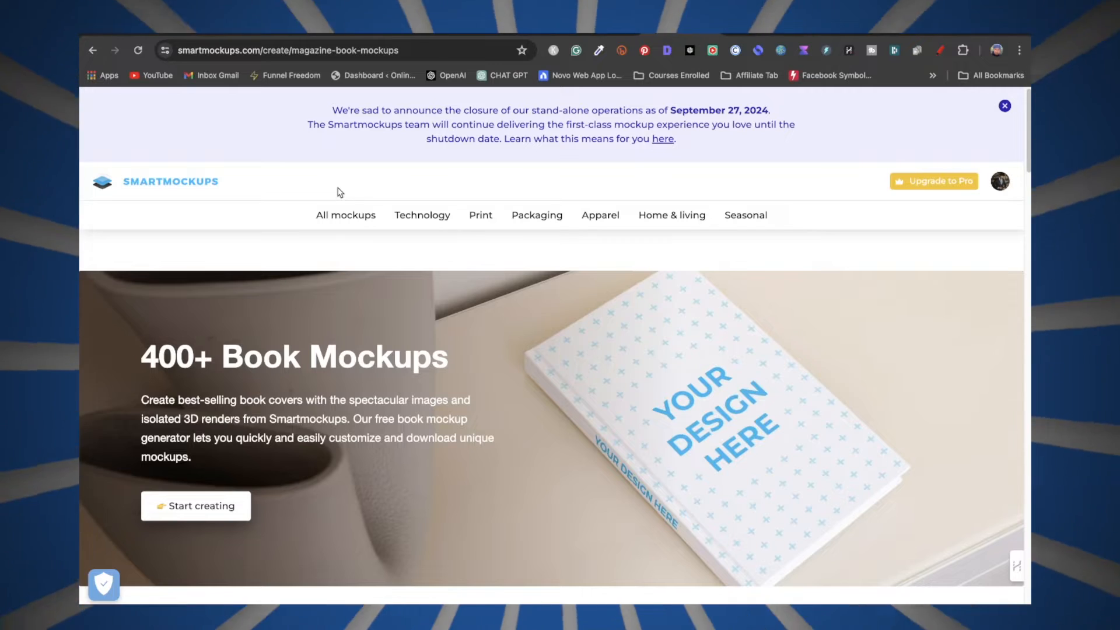
scroll(482, 393, "down", 15)
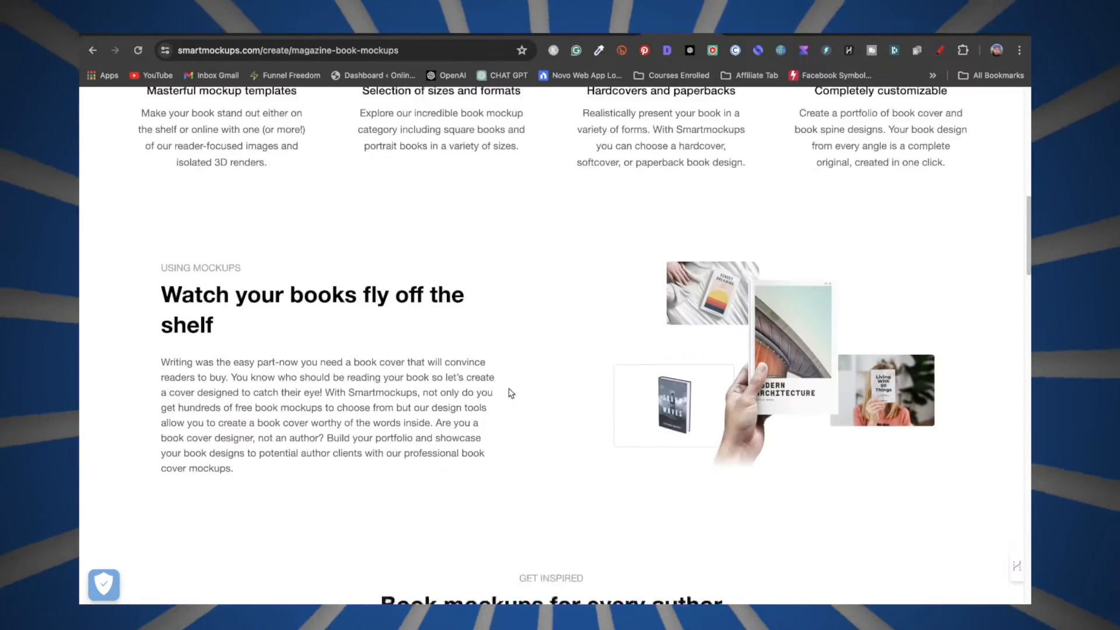
scroll(541, 437, "down", 3)
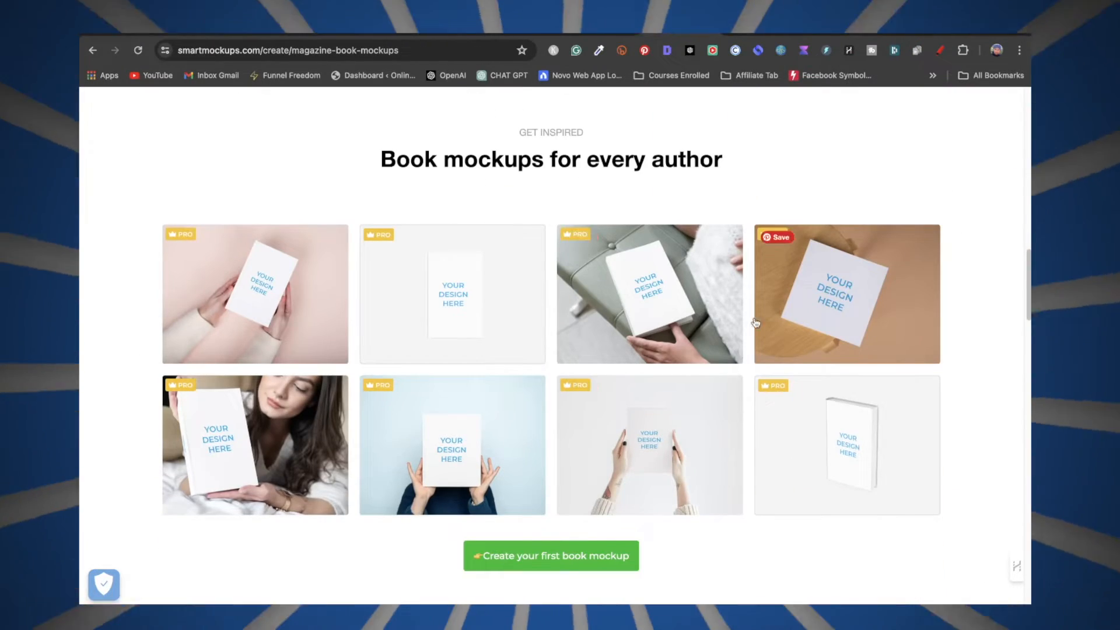
Switch to Placeit, search for "ebook mockups" and browse the templates
left_click(758, 30)
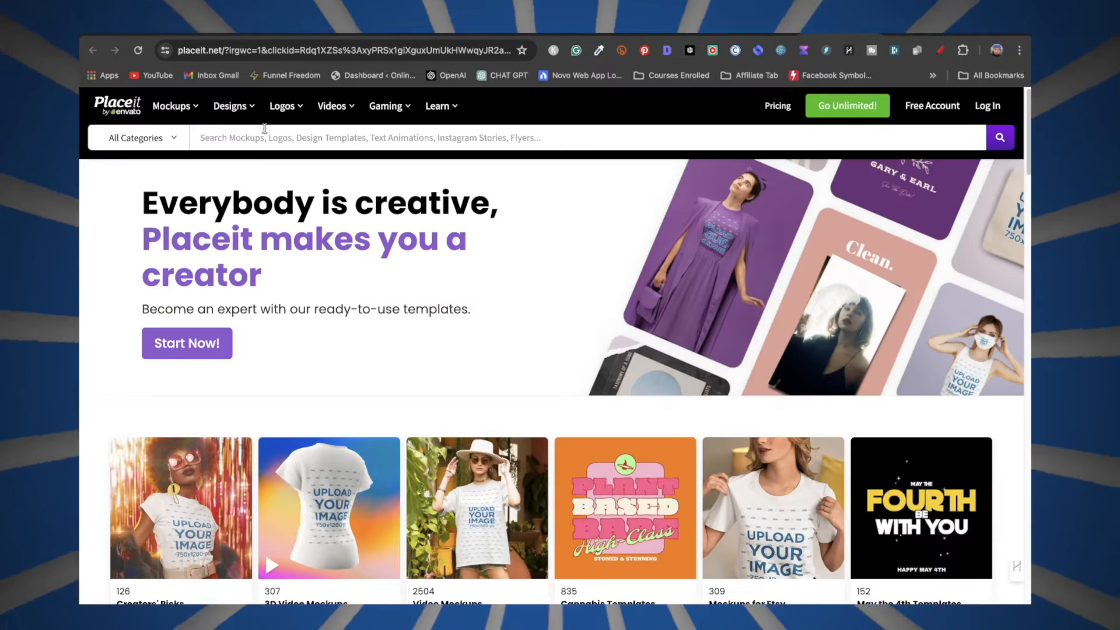
left_click(260, 135)
type("ebo")
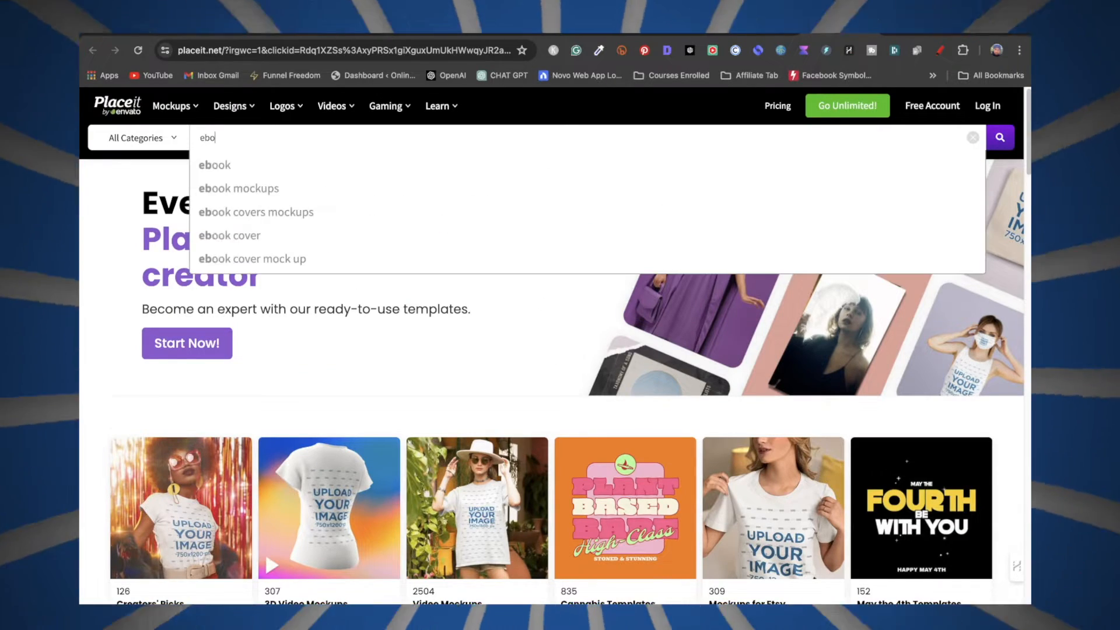
type("ok mockups")
key("Return")
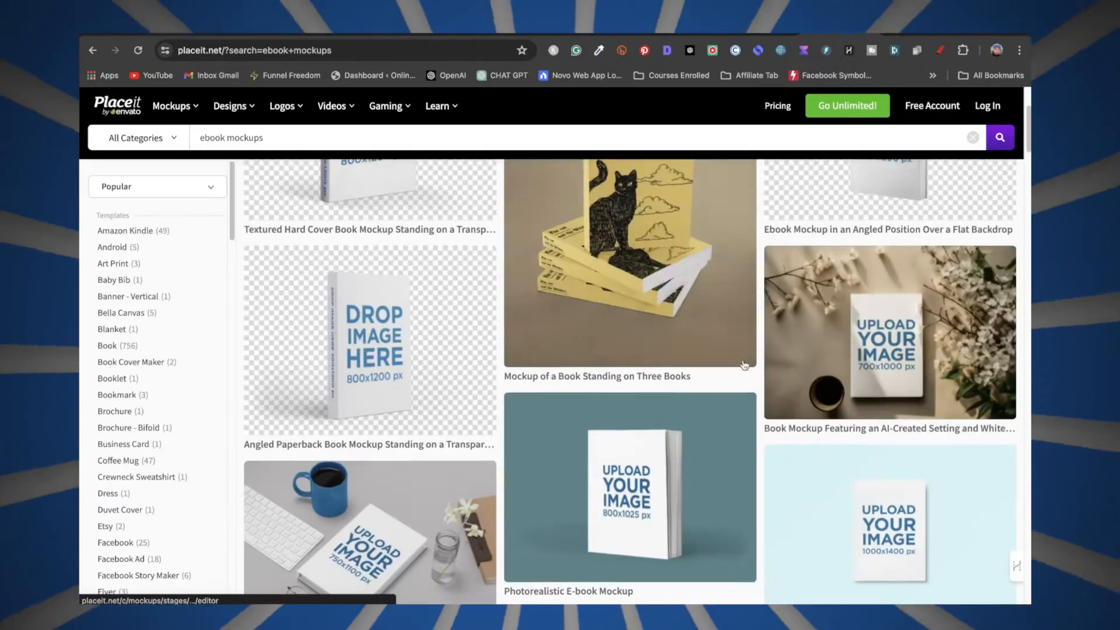
scroll(763, 338, "down", 3)
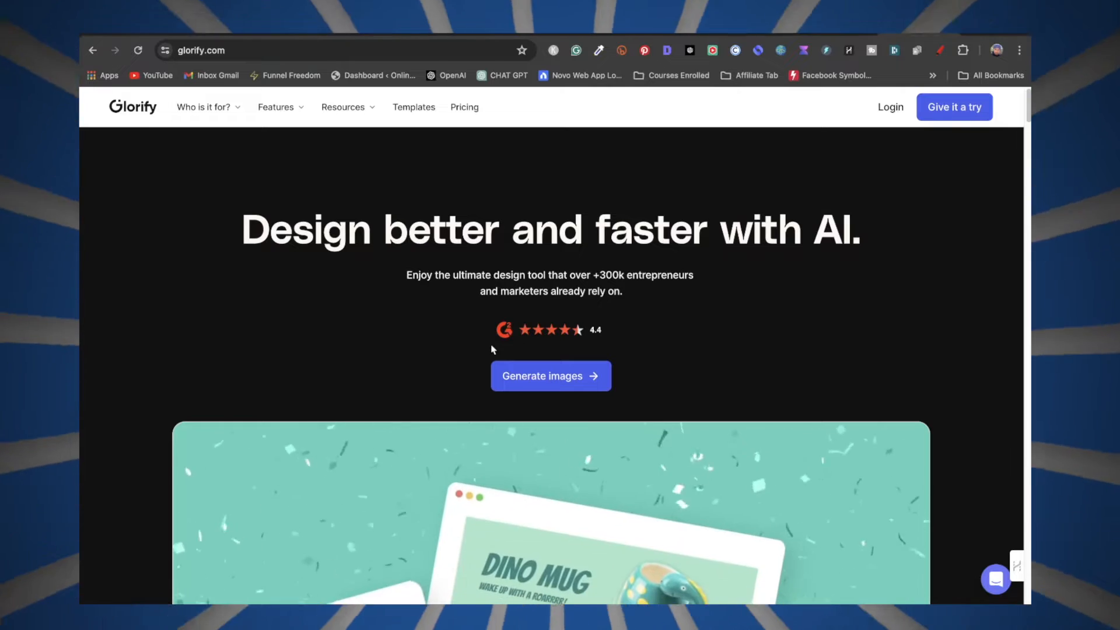
Look through Glorify's home page and its AI-powered design features
scroll(480, 408, "down", 3)
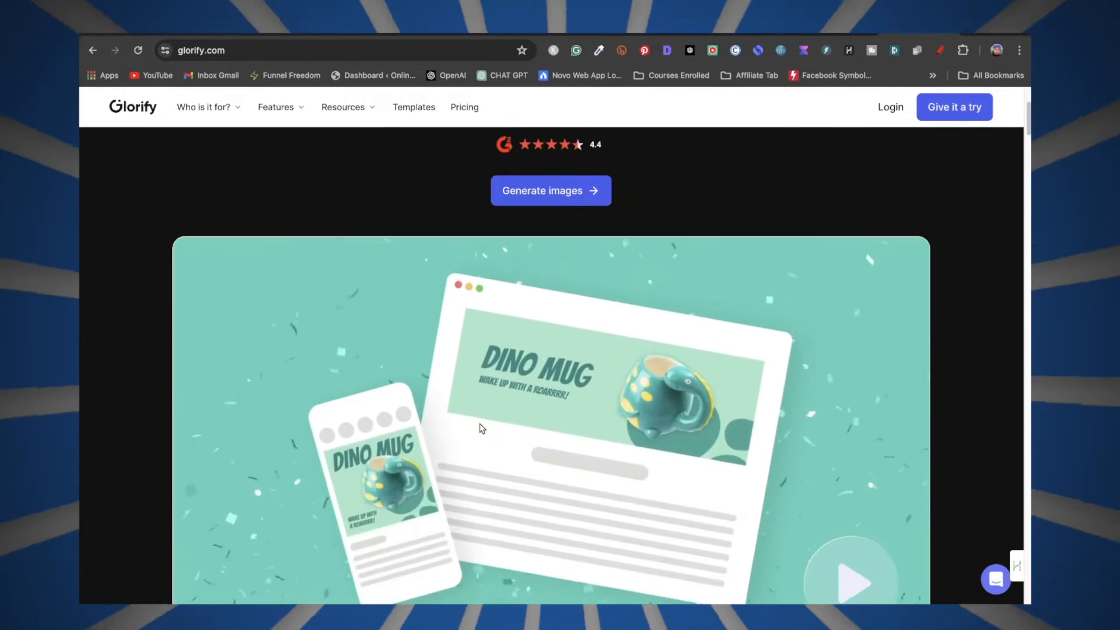
scroll(479, 426, "down", 6)
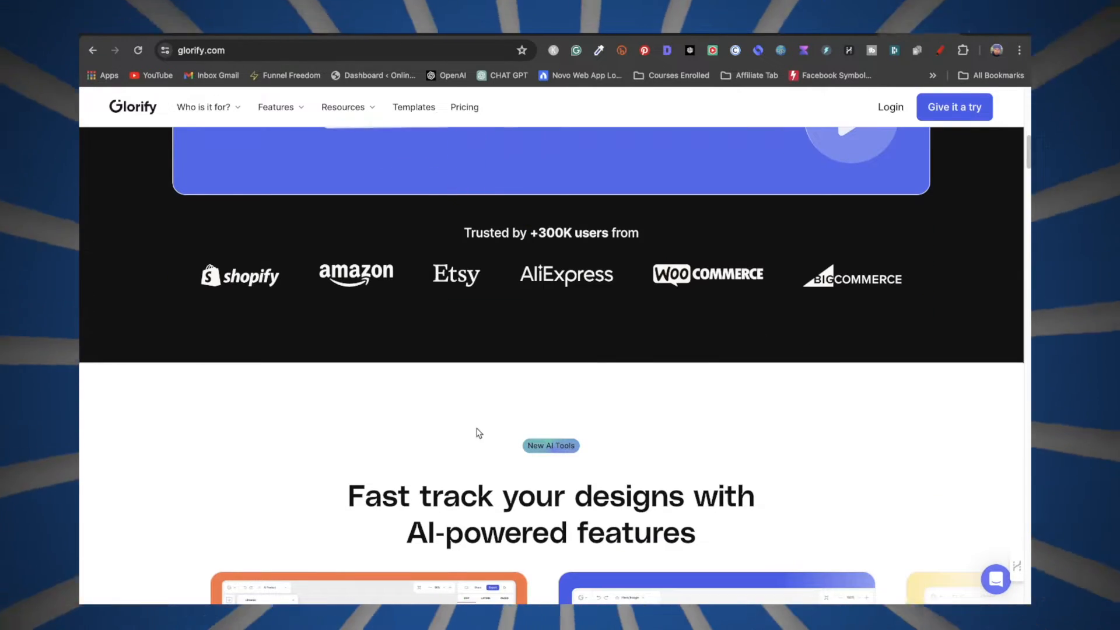
scroll(478, 432, "down", 6)
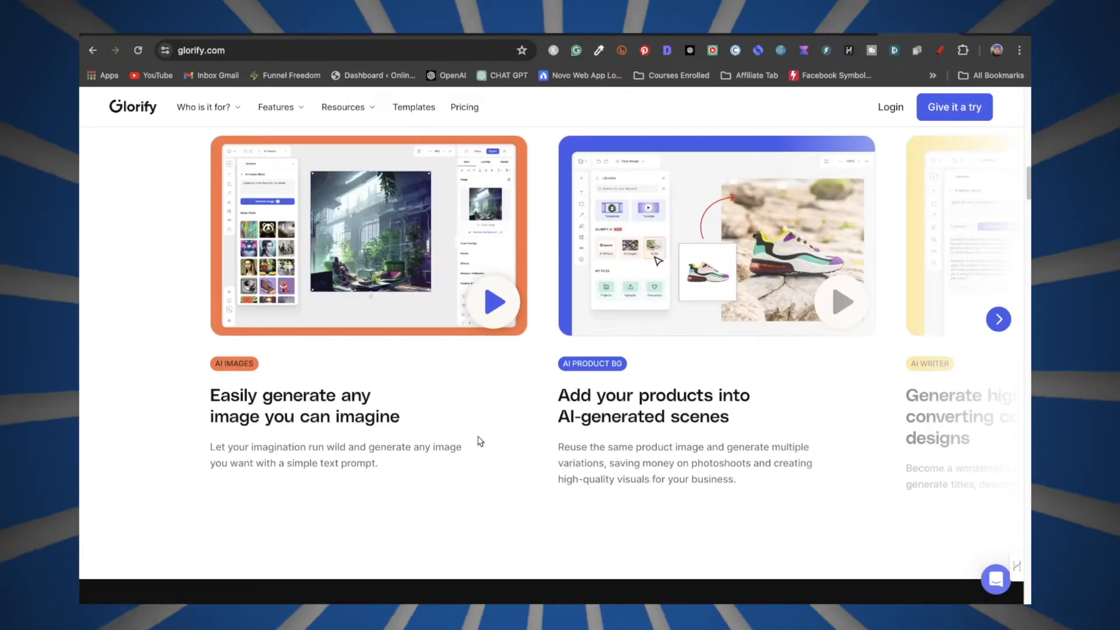
scroll(475, 440, "up", 1)
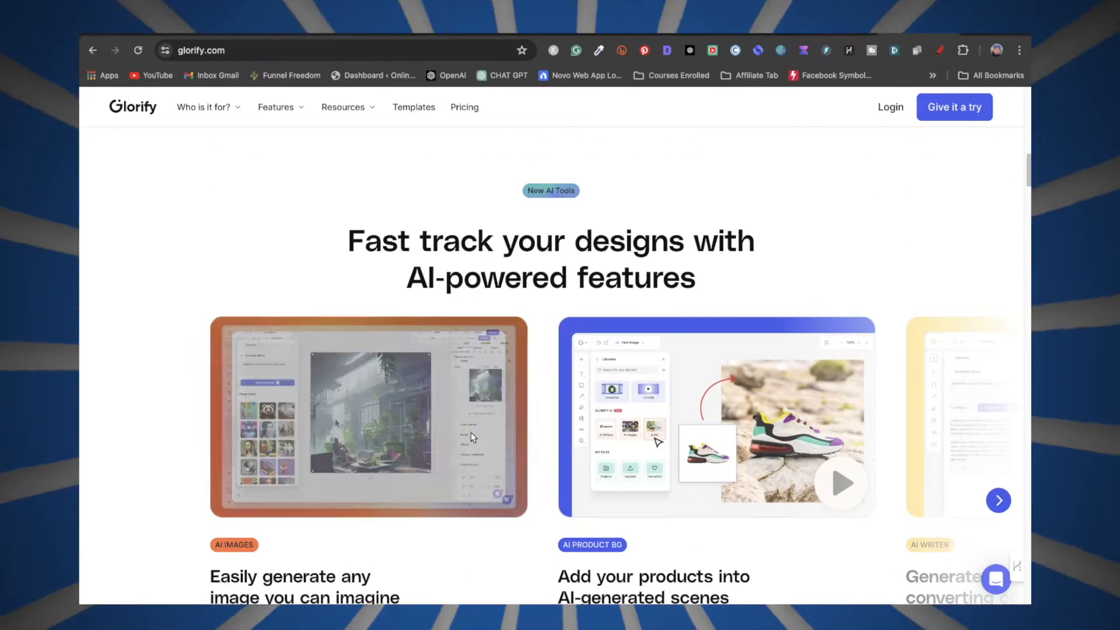
Switch to the lead magnet funnel setup guide in Google Docs and read through it
left_click(115, 51)
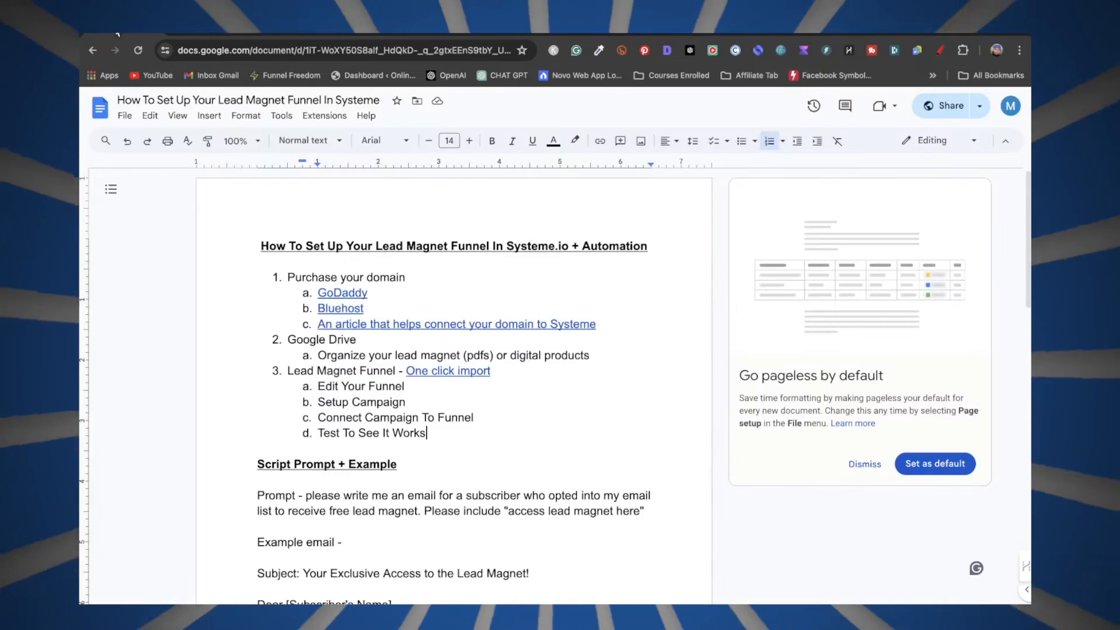
scroll(369, 420, "down", 8)
scroll(370, 420, "down", 6)
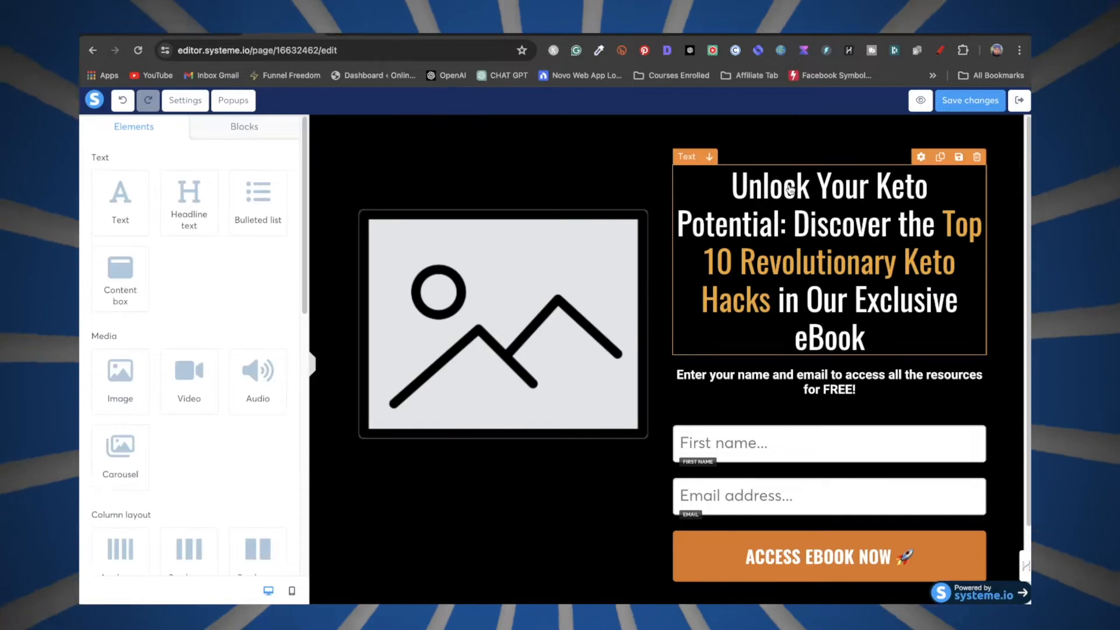
Review the squeeze page's headline and opt-in line, and inspect the text setting of the call-to-action button
left_click(800, 205)
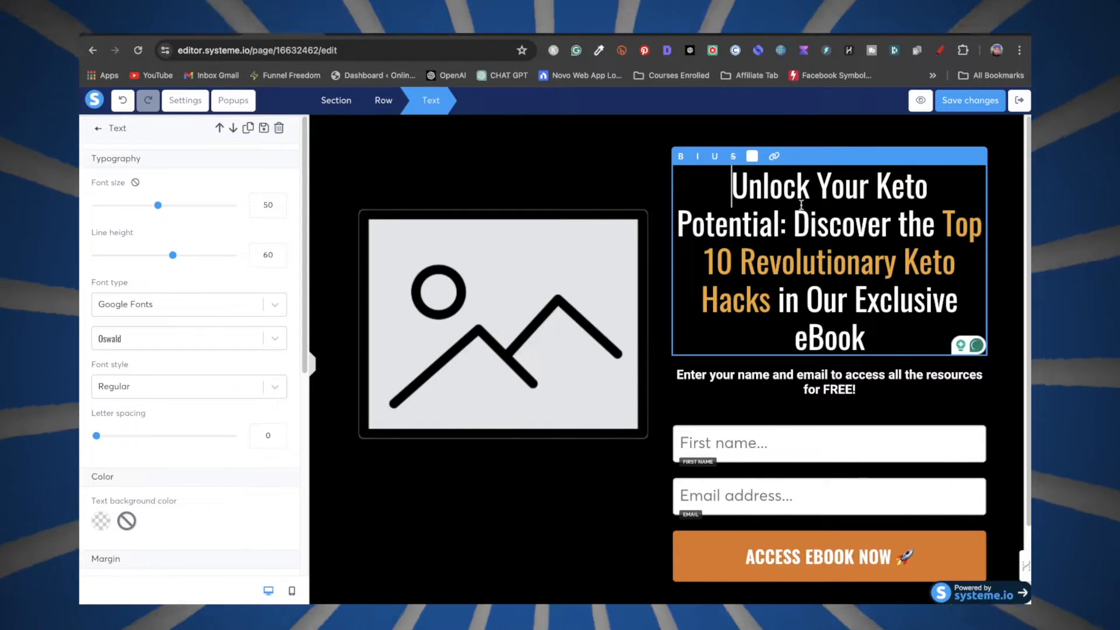
left_click(734, 380)
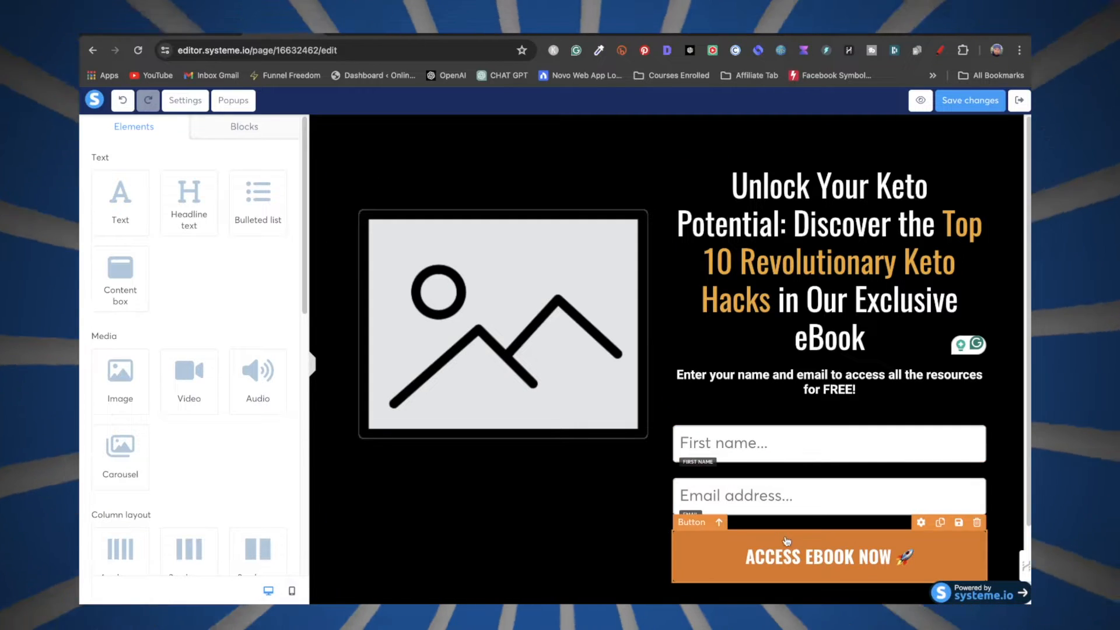
left_click(737, 554)
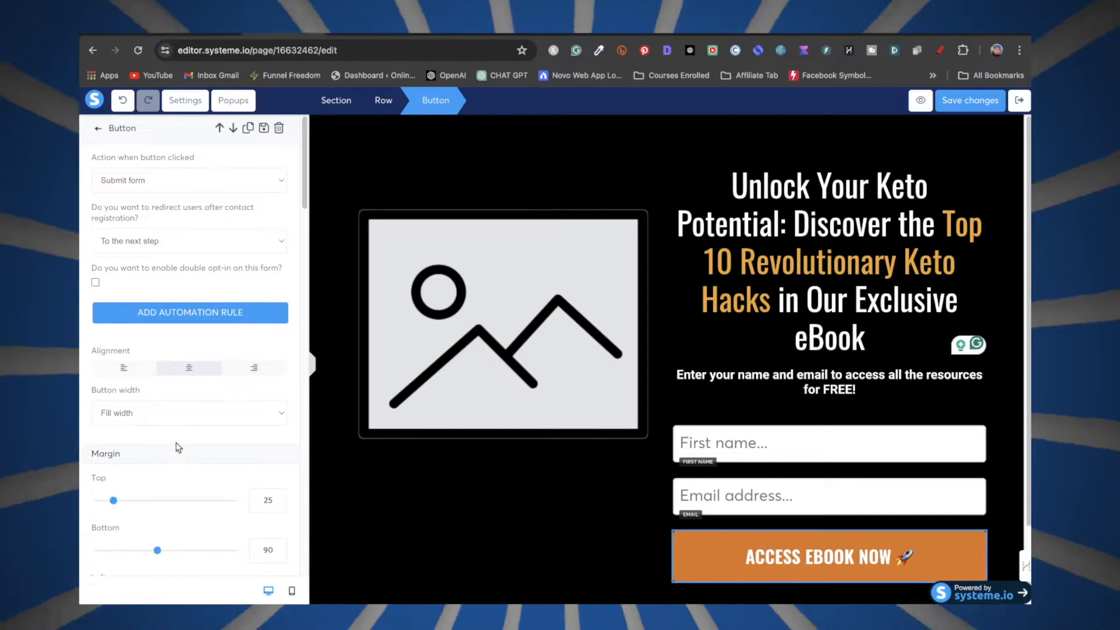
scroll(178, 447, "down", 7)
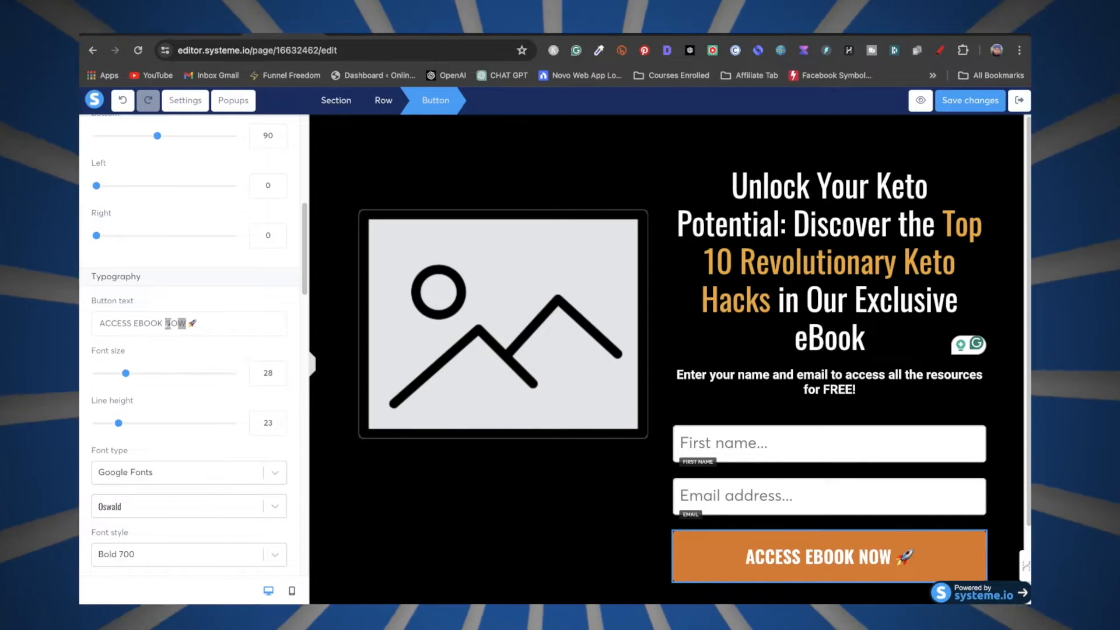
left_click_drag(186, 323, 100, 322)
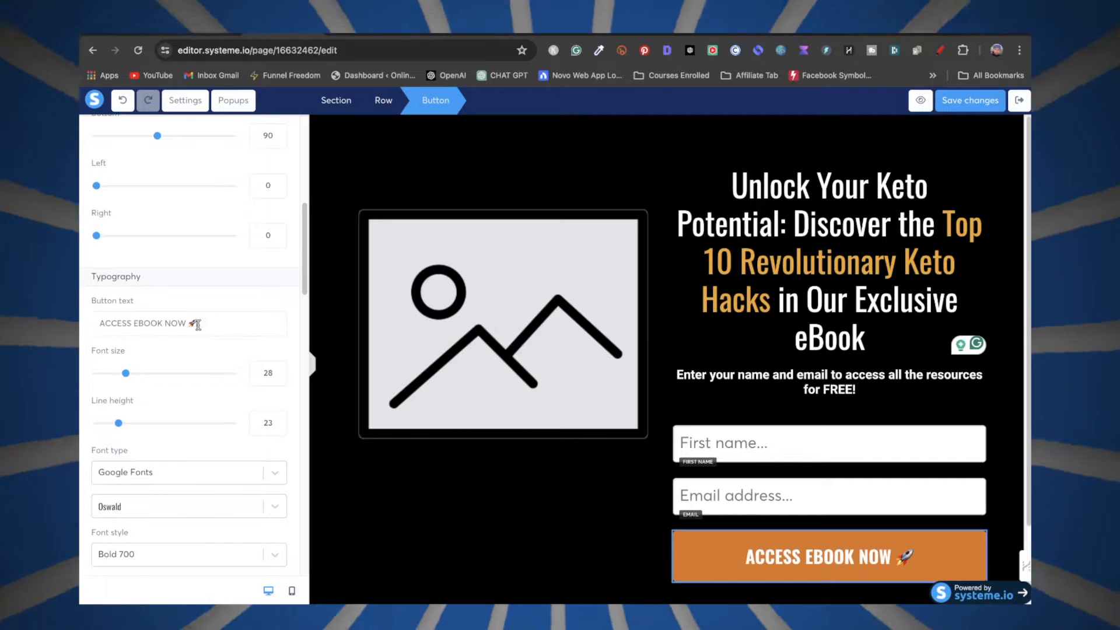
left_click(205, 327)
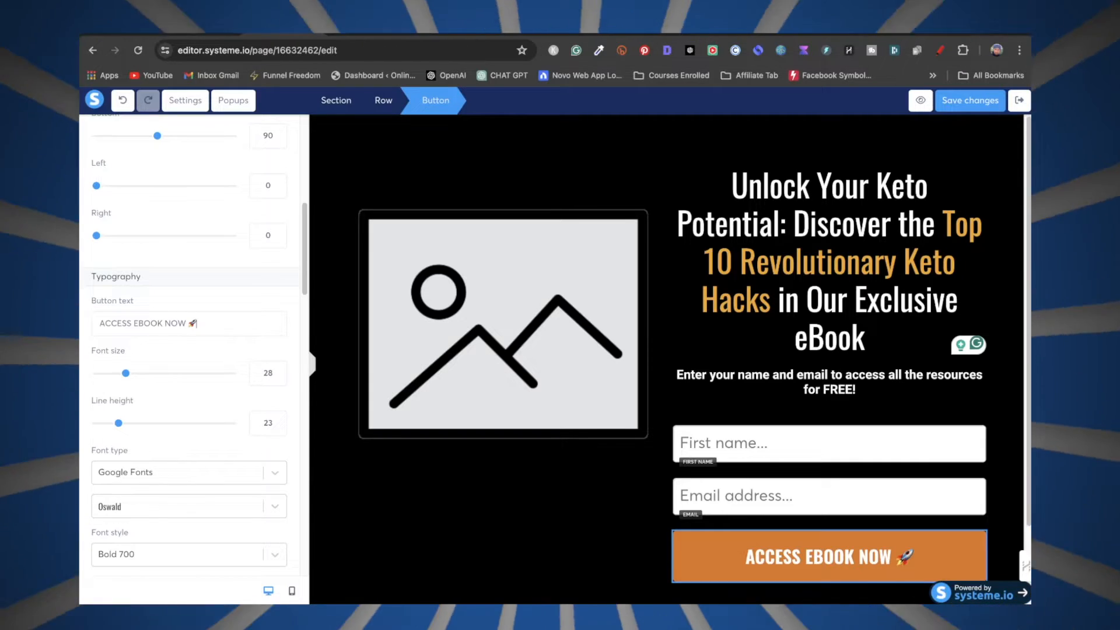
Switch to the Facebook Symbols page on piliapp.com and copy the ✅ emoji
key("super+t")
left_click(826, 79)
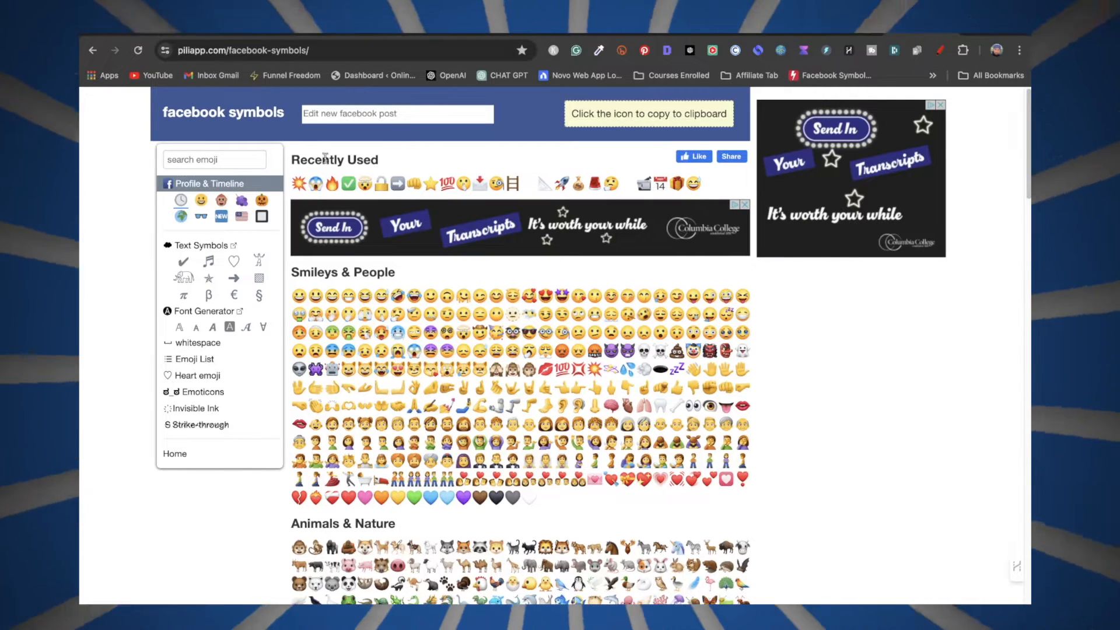
left_click(348, 183)
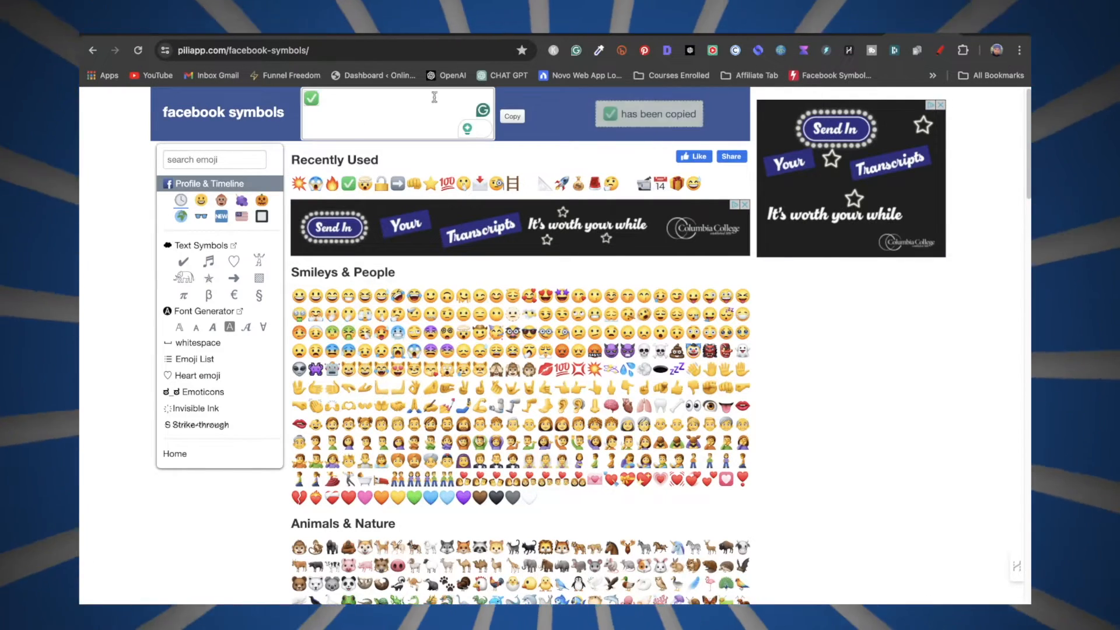
left_click(512, 117)
Return to the squeeze page editor and replace the rocket emoji in the button text with ✅
left_click(256, 34)
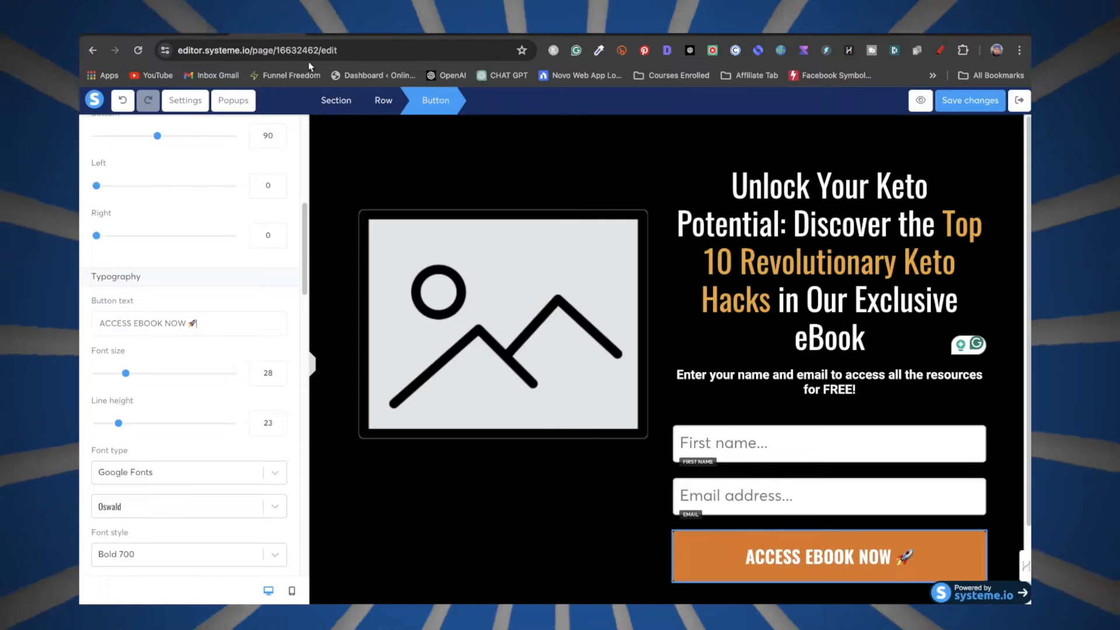
left_click(217, 324)
key("ctrl+v")
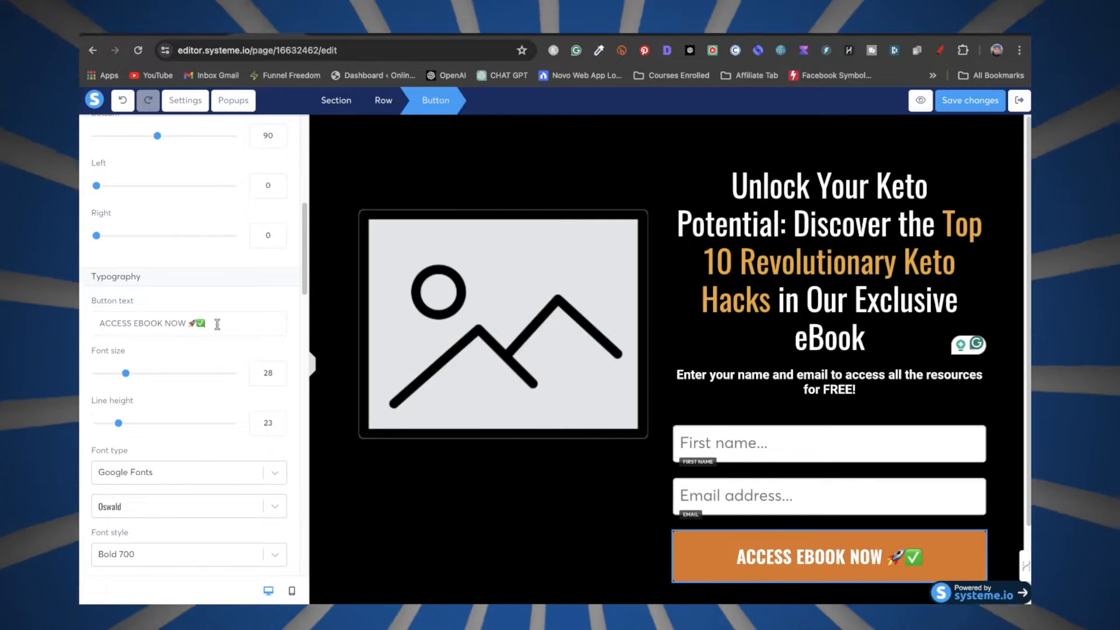
key("Left")
key("BackSpace")
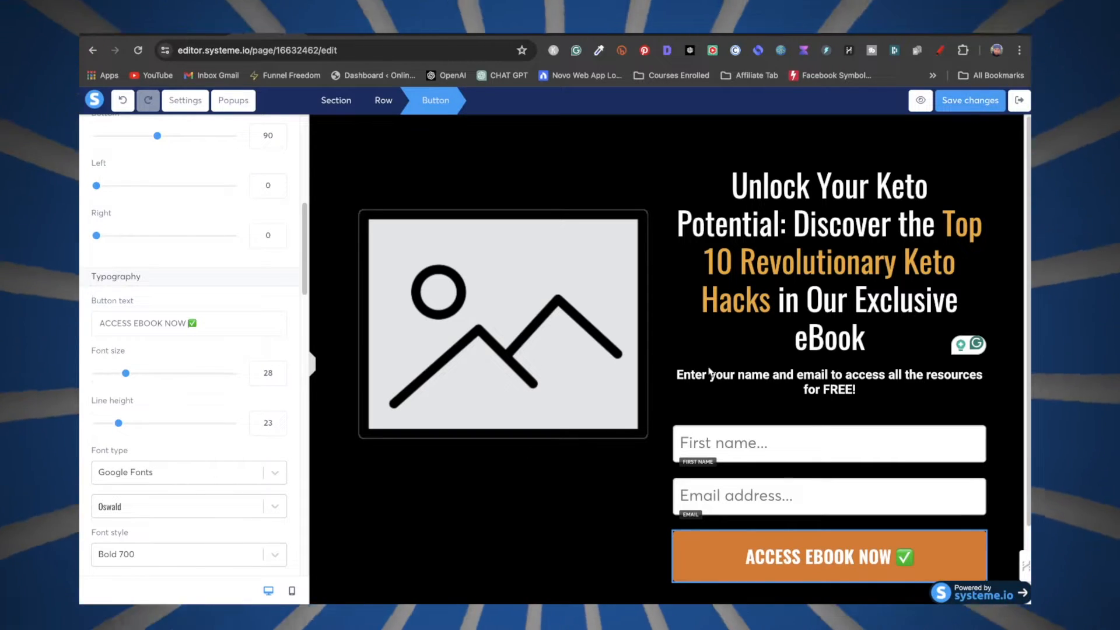
Exit the squeeze page editor without saving the changes
scroll(180, 500, "down", 3)
scroll(275, 533, "up", 3)
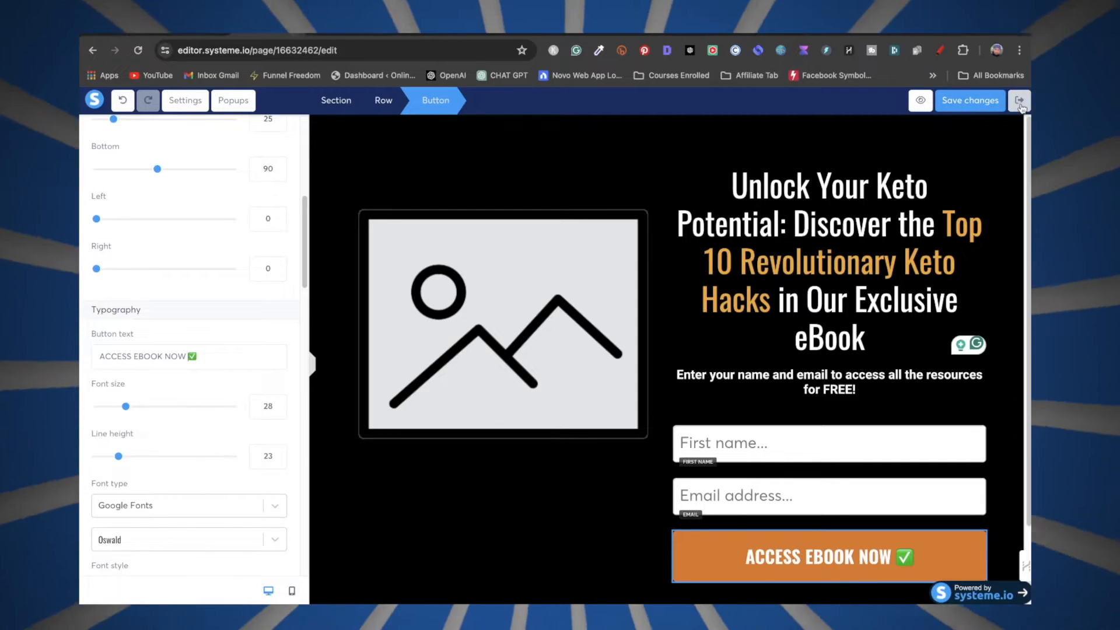
left_click(1020, 102)
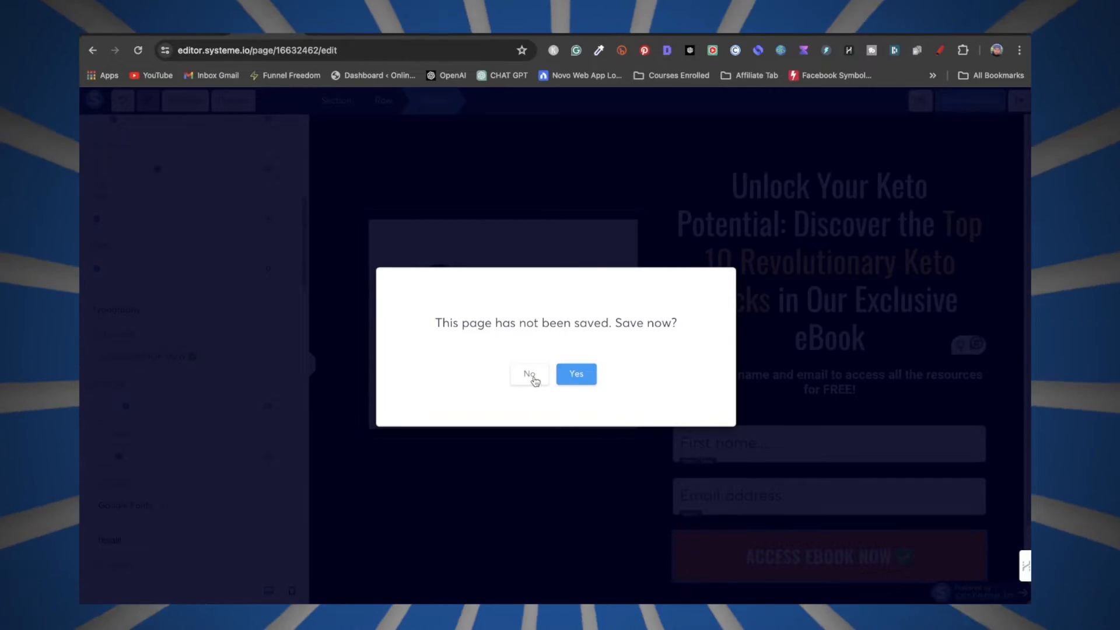
left_click(532, 376)
left_click(593, 235)
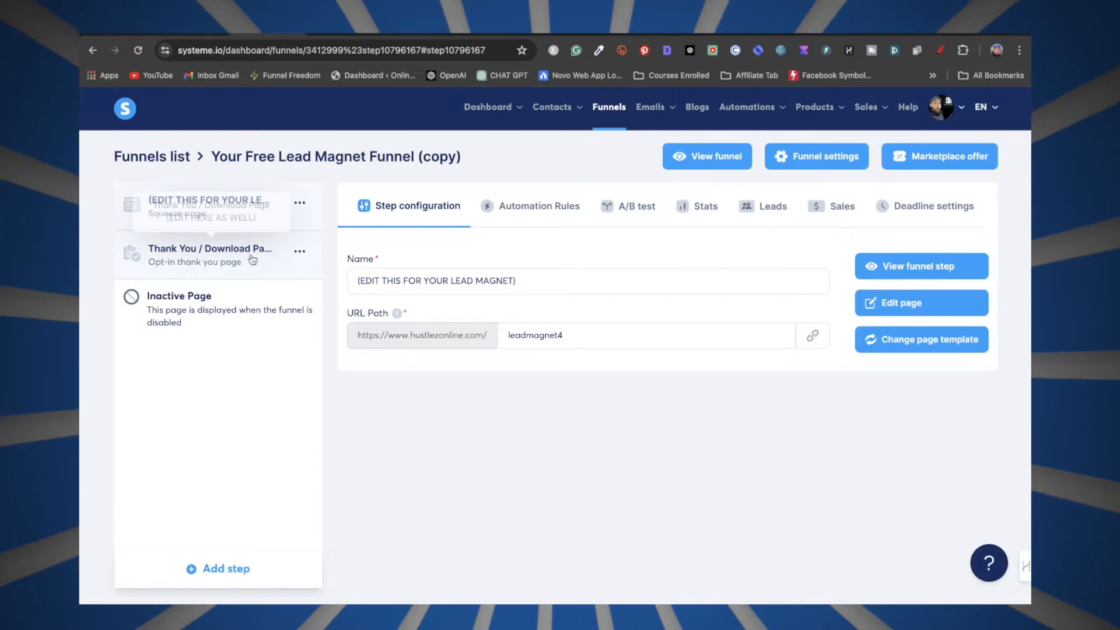
Check the Thank You / Download Page step's name and URL path, and open that page in the editor
left_click(252, 259)
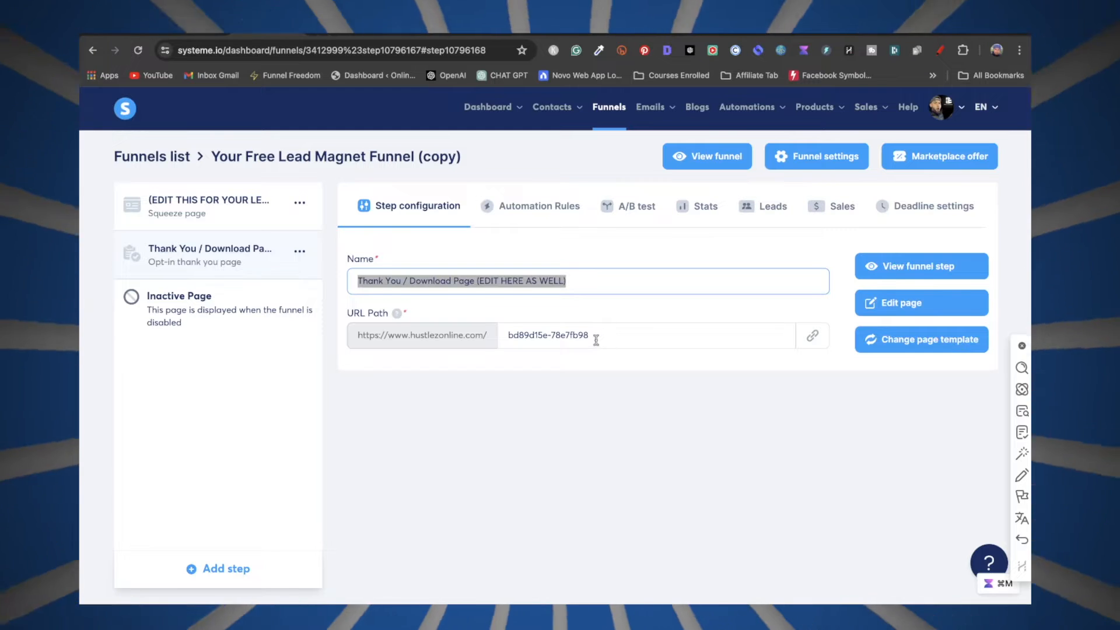
key("Tab")
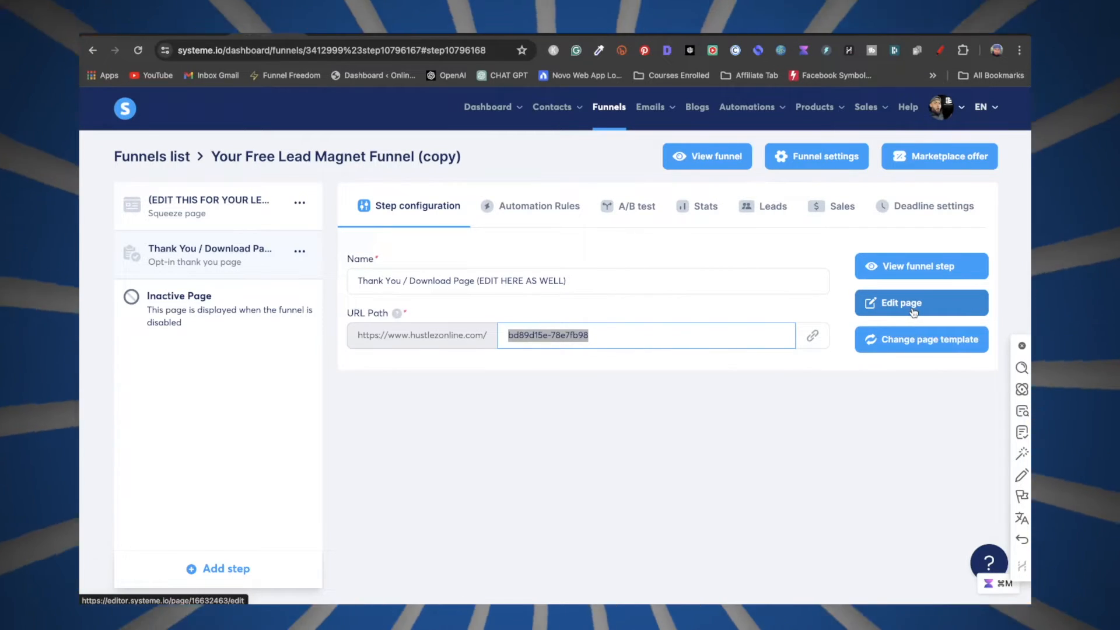
left_click(914, 313)
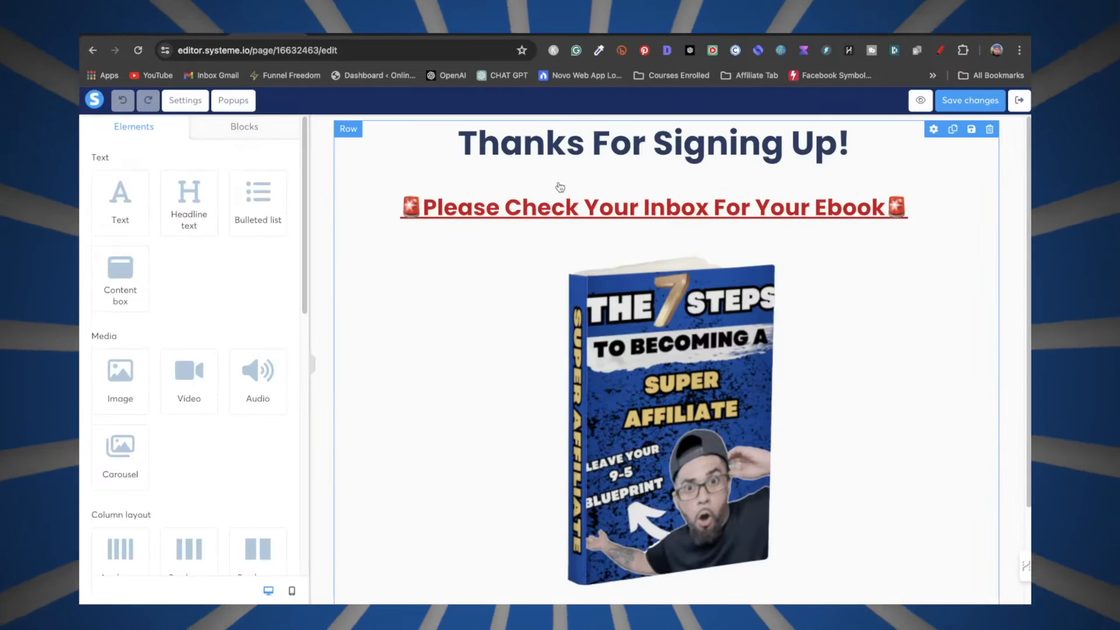
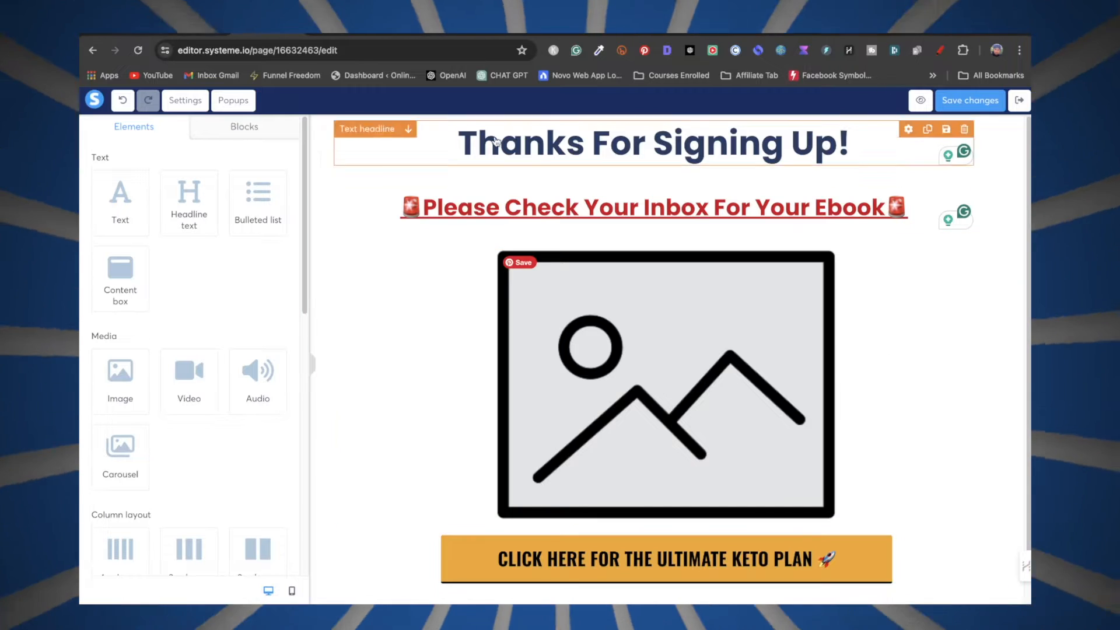
Leave the thank-you page editor and discard its unsaved changes
left_click(953, 103)
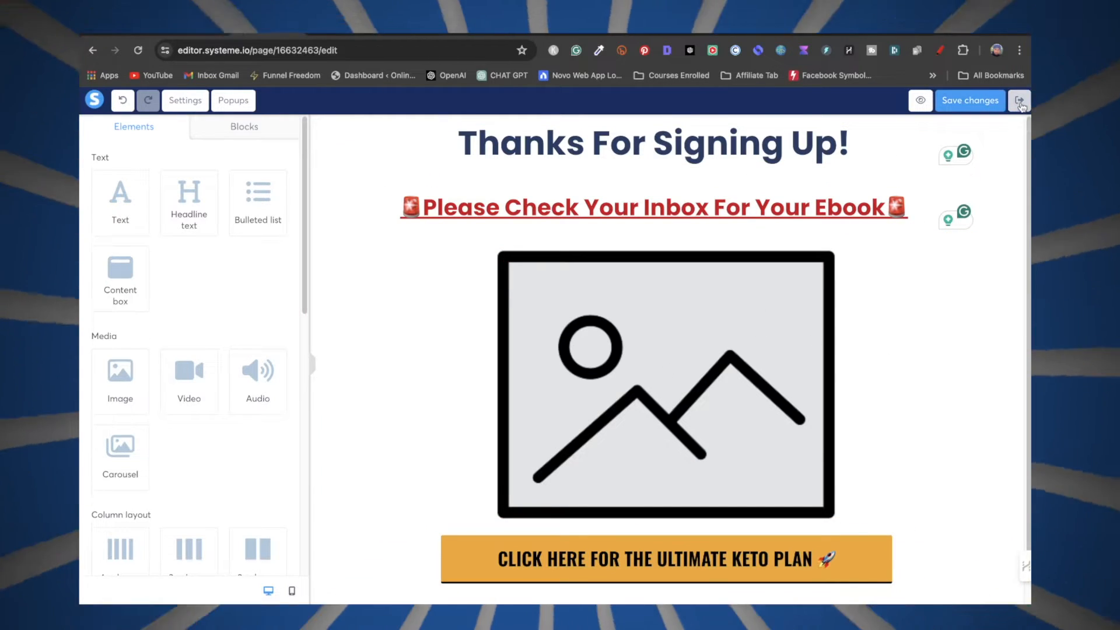
left_click(1020, 101)
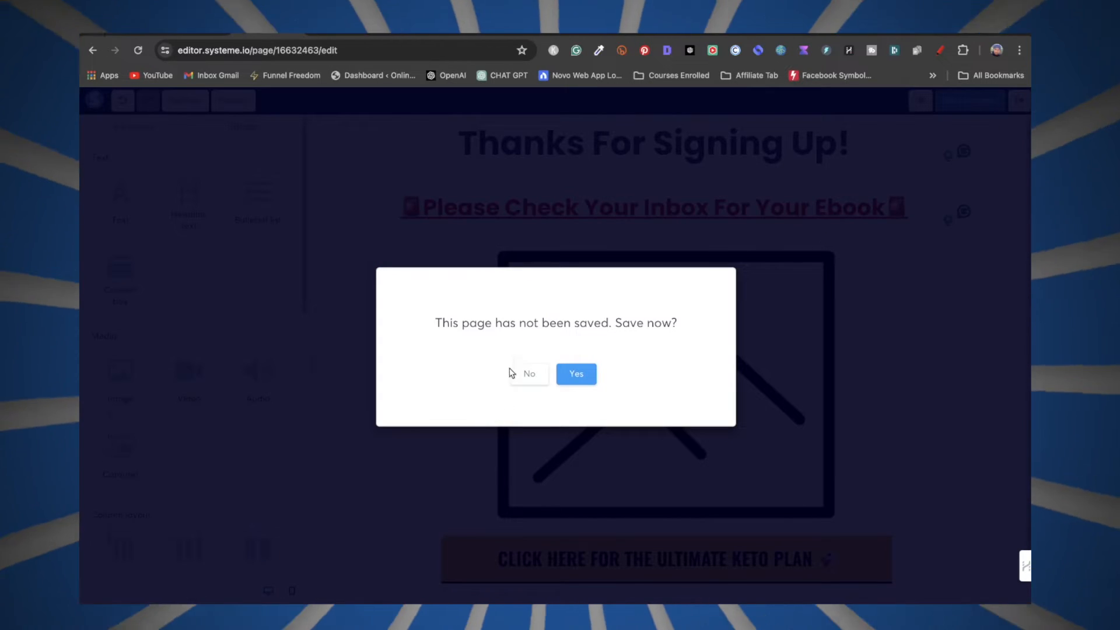
left_click(529, 374)
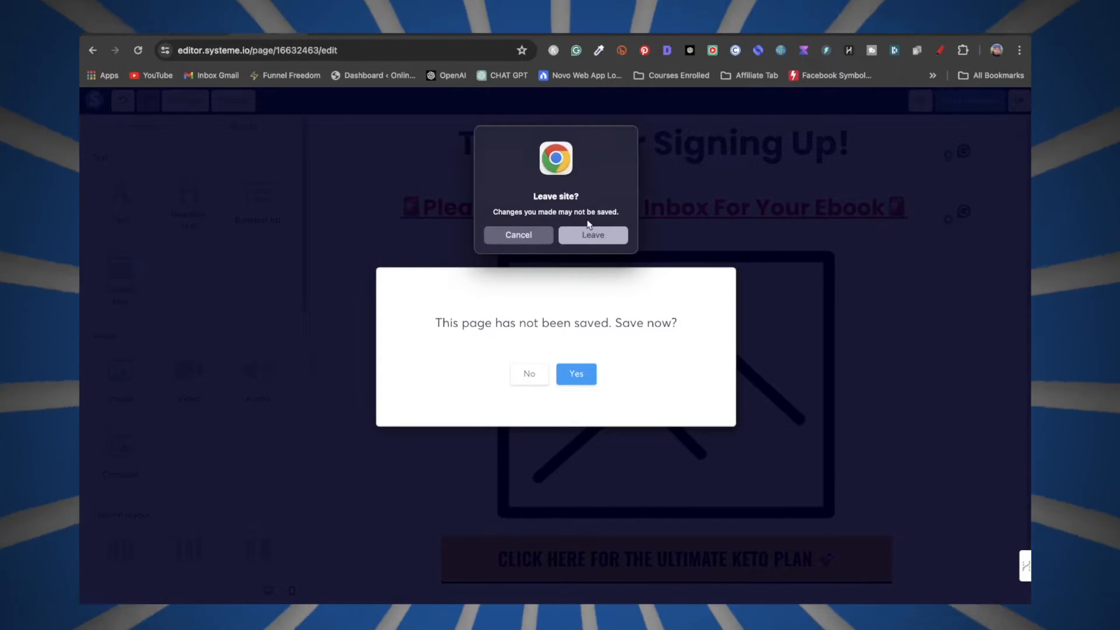
left_click(593, 235)
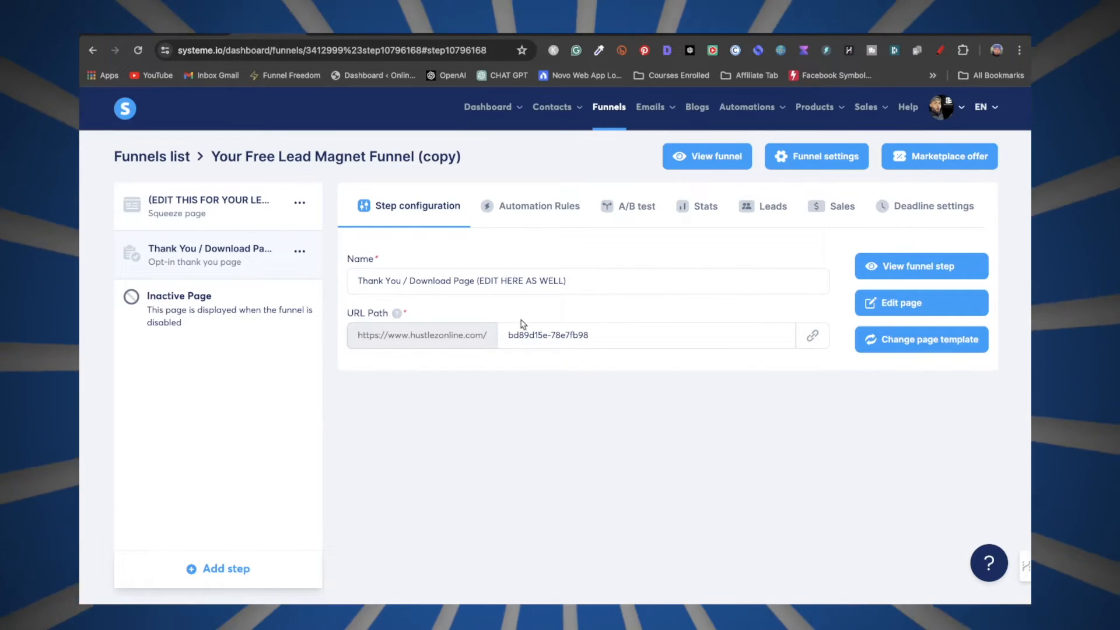
Create an email campaign with both the name and the description "Lead Magnet 4"
mouse_move(660, 112)
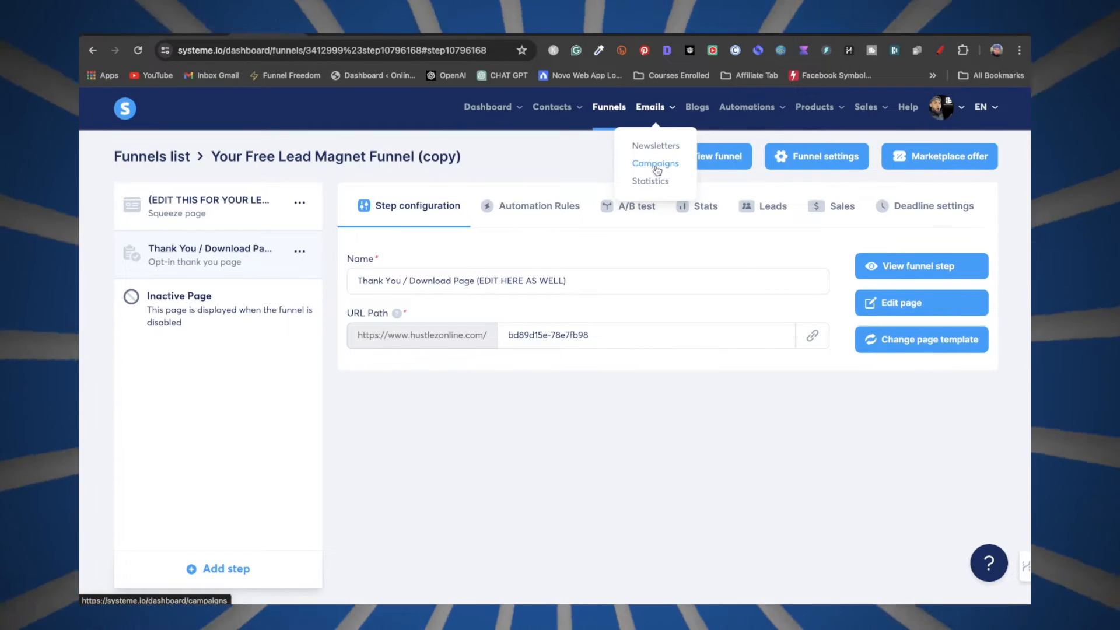
left_click(656, 166)
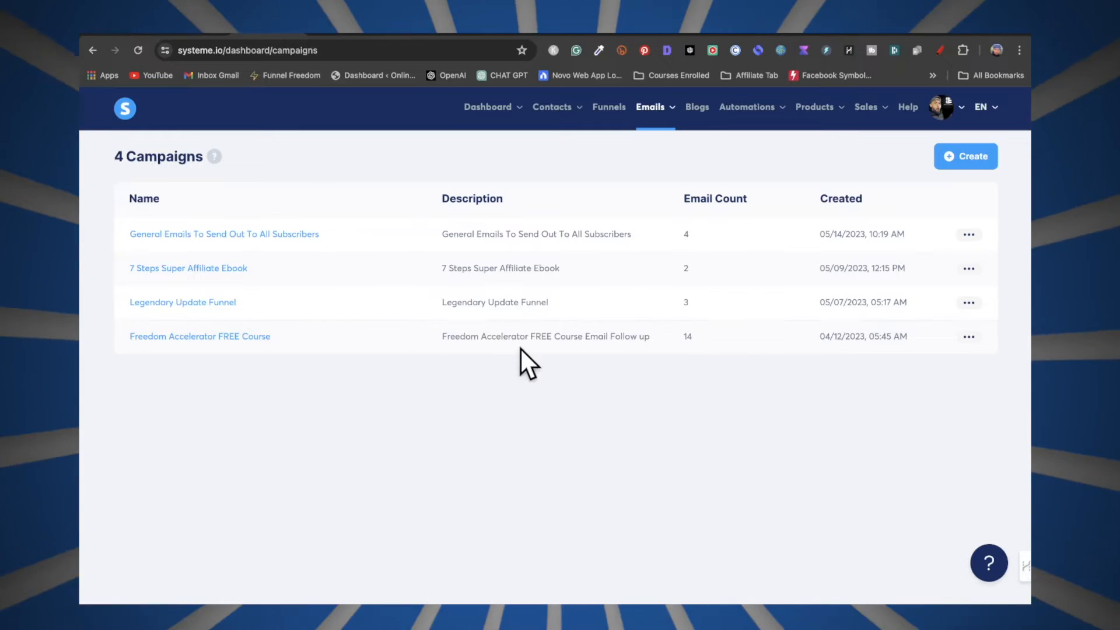
left_click(973, 163)
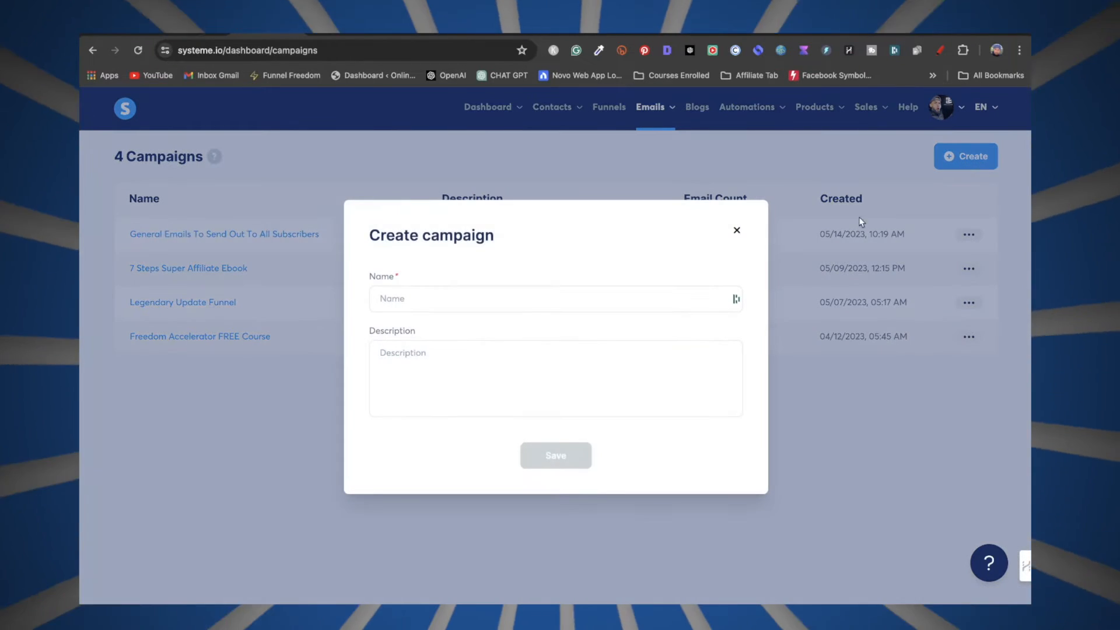
left_click(567, 299)
type("L")
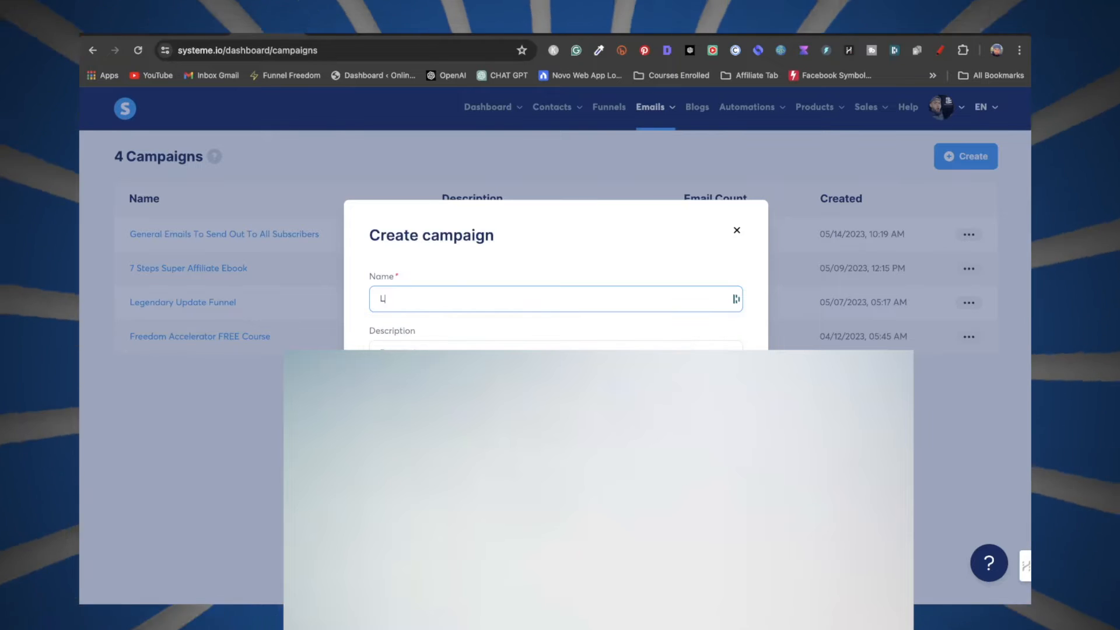
type("ead Magnet ")
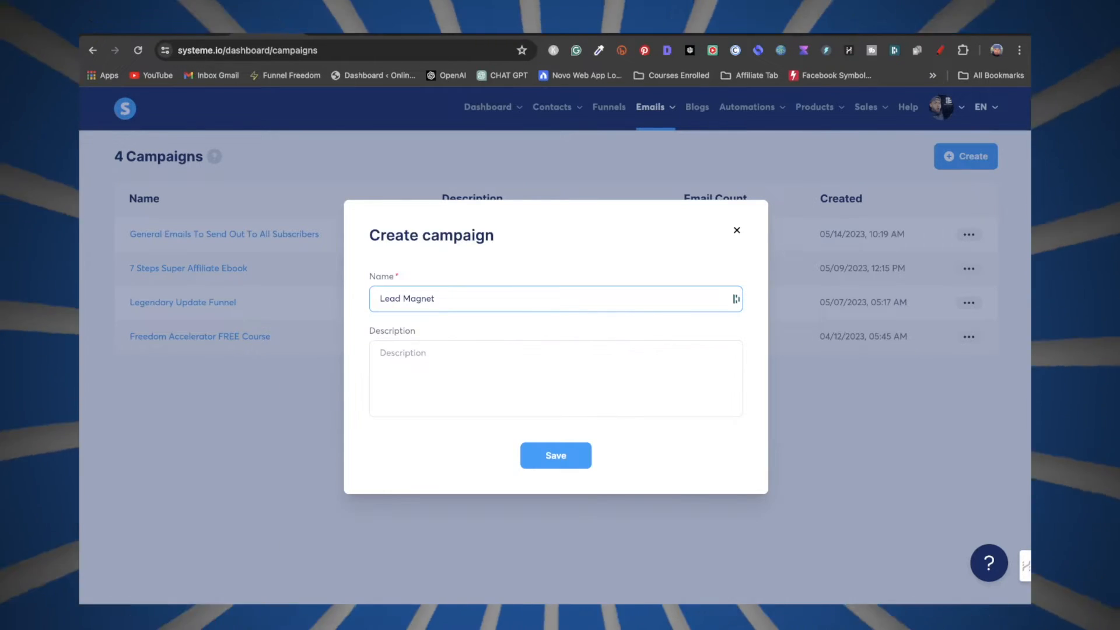
type("4")
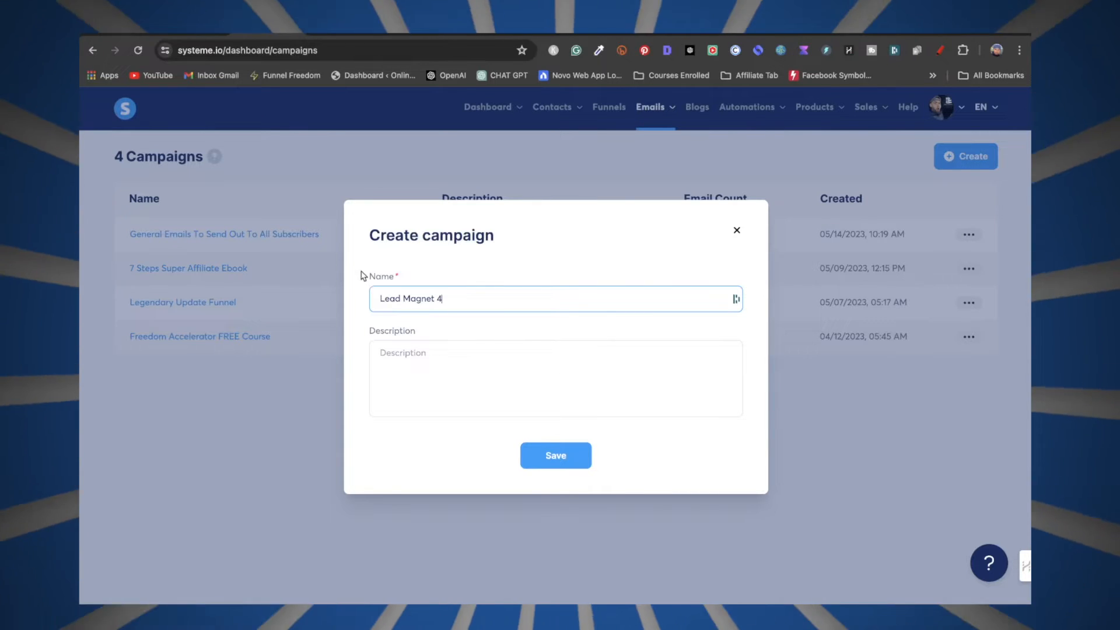
left_click(427, 370)
type("Lead Magnet 4")
left_click(558, 462)
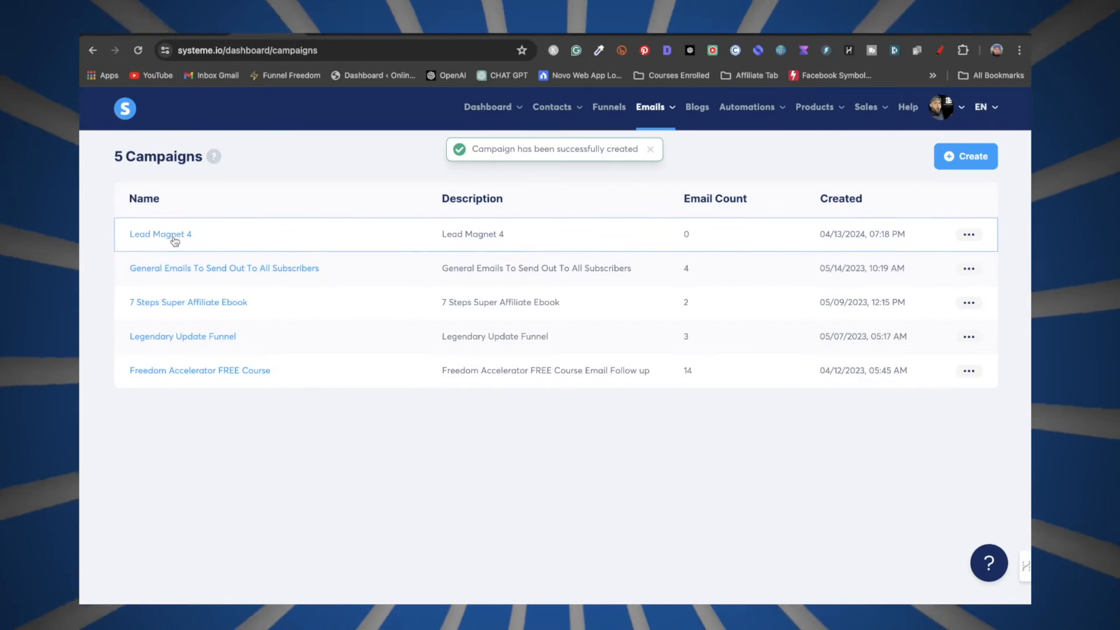
Start a new email in the Lead Magnet 4 campaign and copy the subject "Your Exclusive Access to the Lead Magnet!" from the ChatGPT conversation
left_click(170, 239)
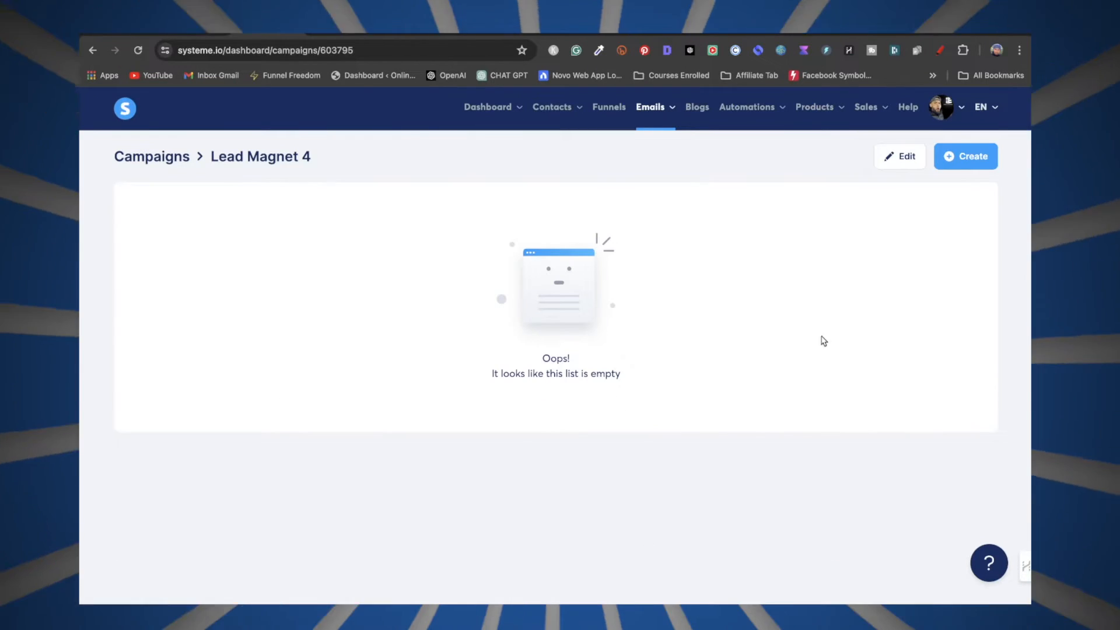
left_click(971, 165)
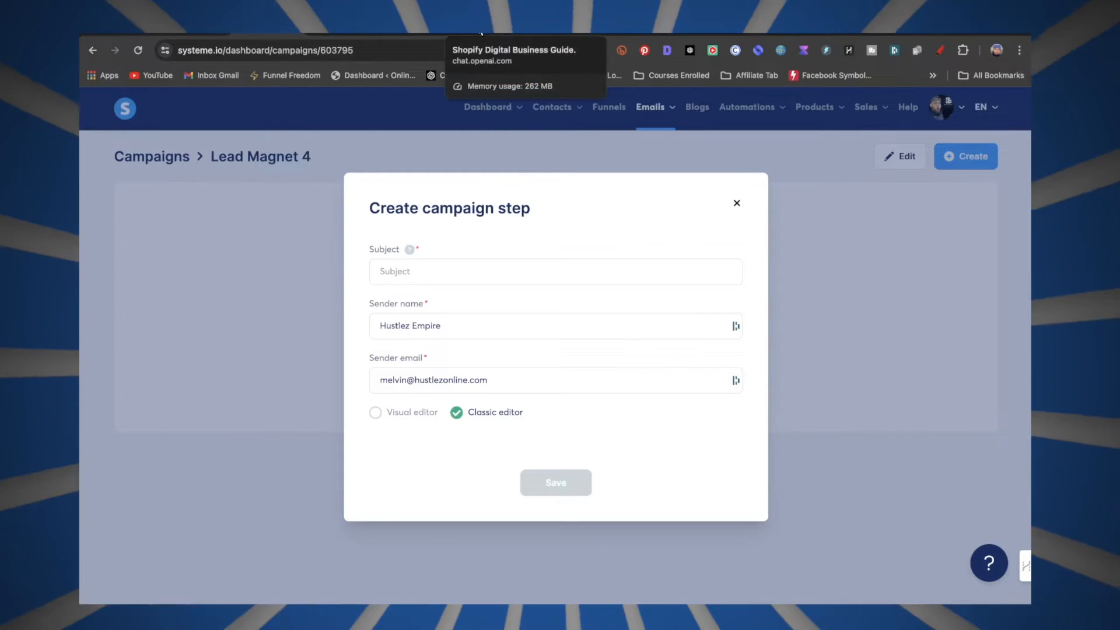
left_click(120, 35)
scroll(548, 378, "up", 13)
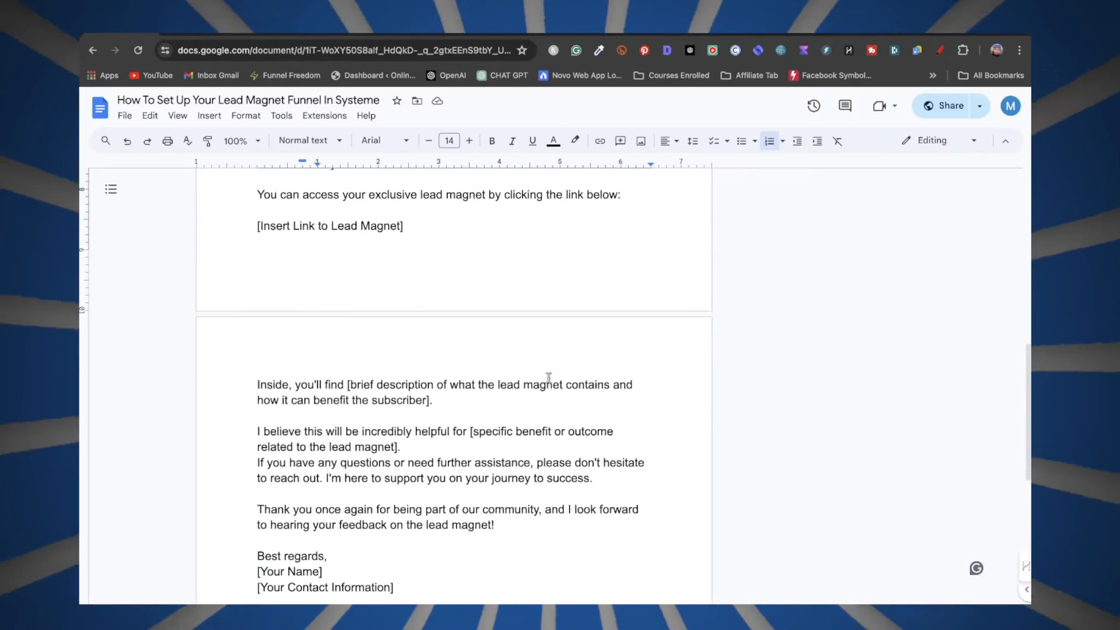
scroll(546, 376, "up", 3)
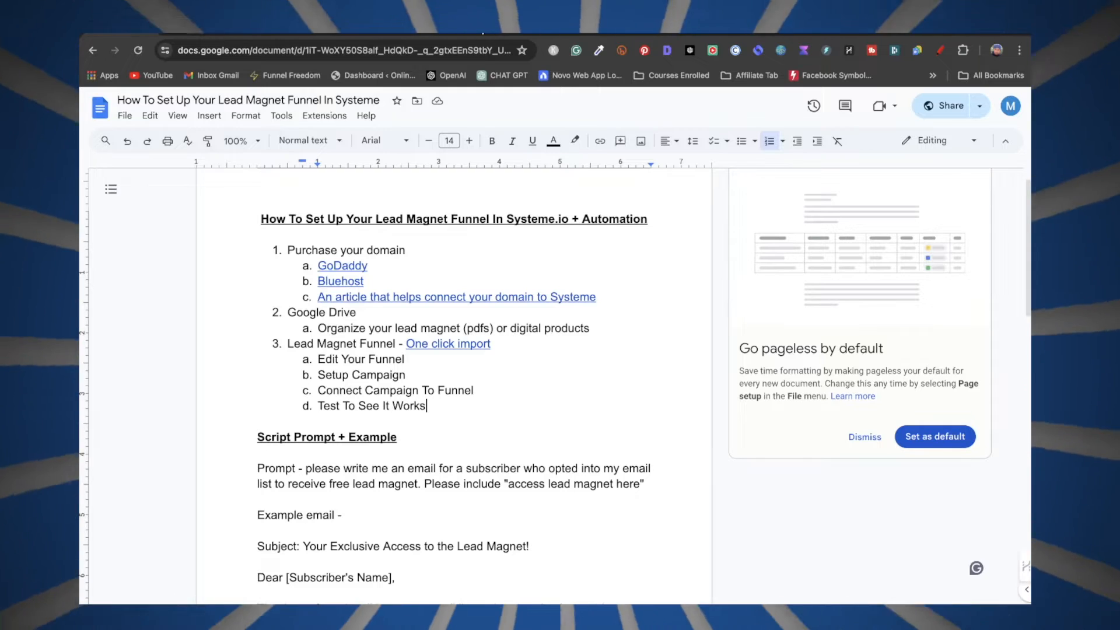
left_click(482, 34)
scroll(480, 194, "up", 2)
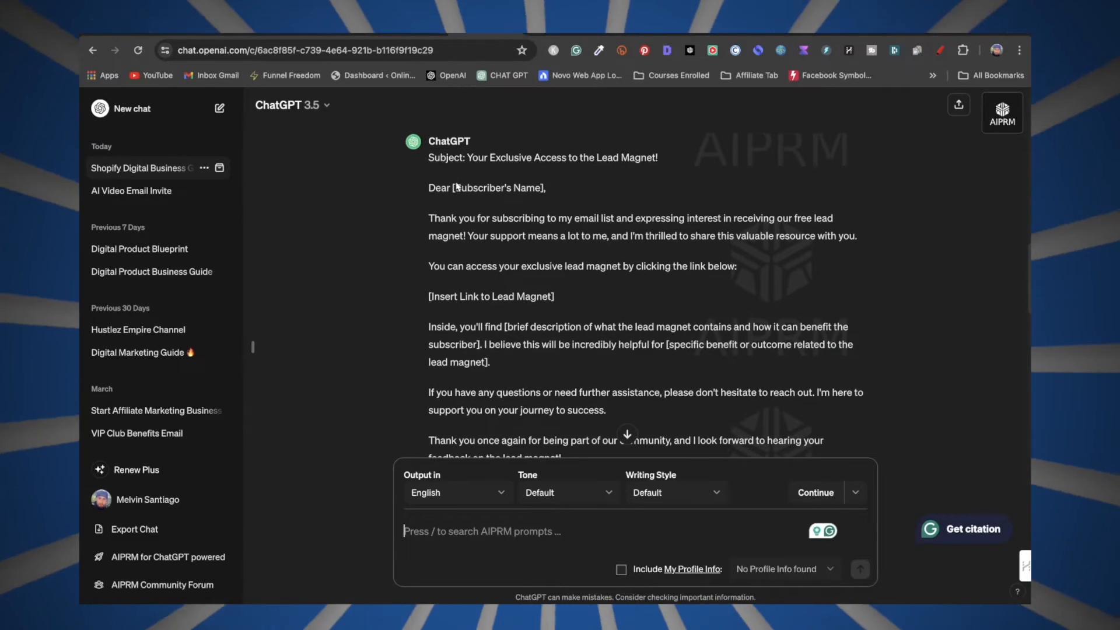
left_click_drag(658, 166, 461, 160)
key("ctrl+c")
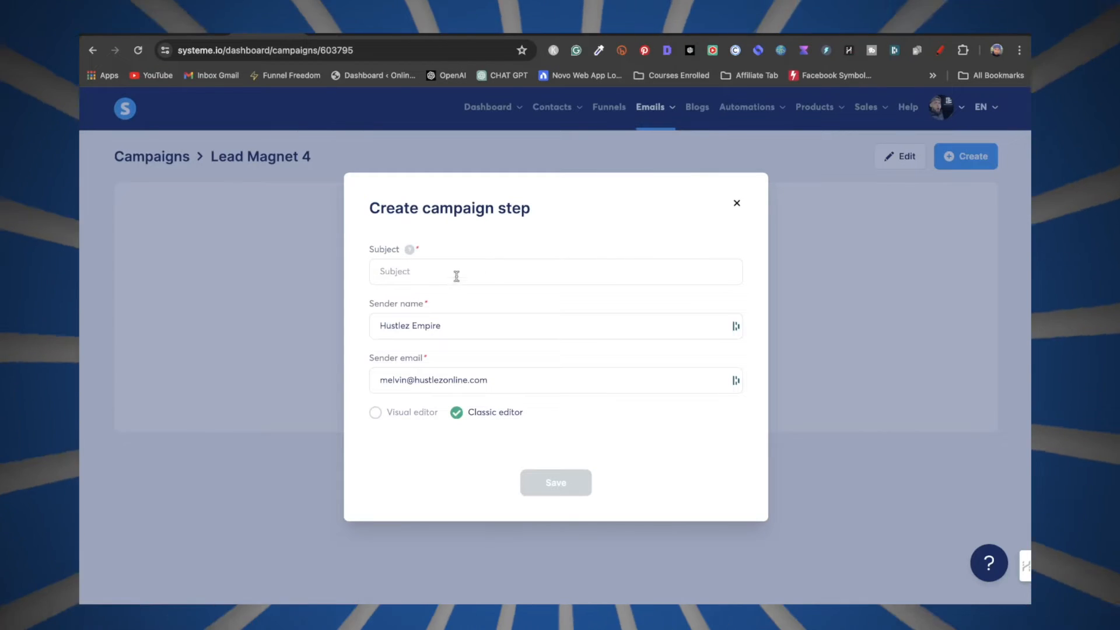
Enter the copied subject "Your Exclusive Access to the Lead Magnet!" for the new campaign email and save it with the Classic editor
left_click(457, 274)
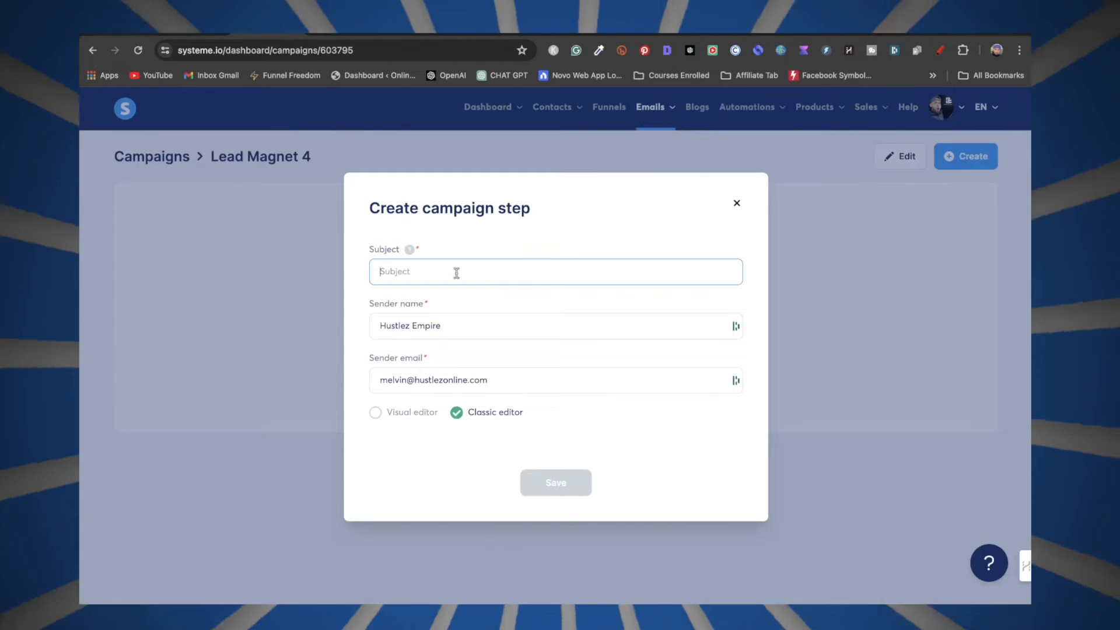
key("ctrl+v")
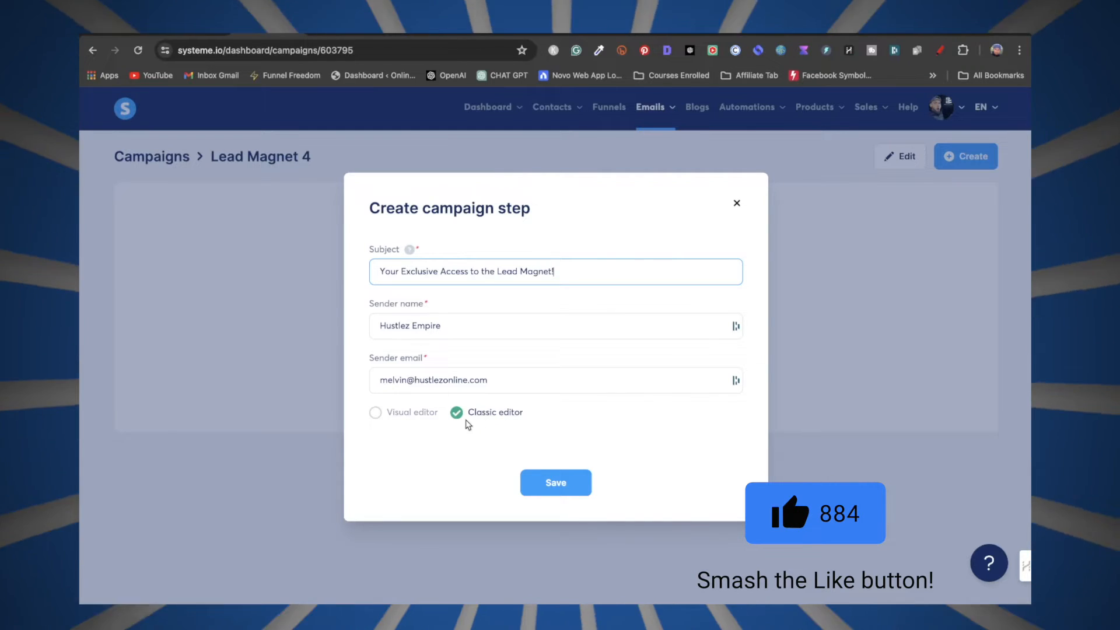
left_click(569, 491)
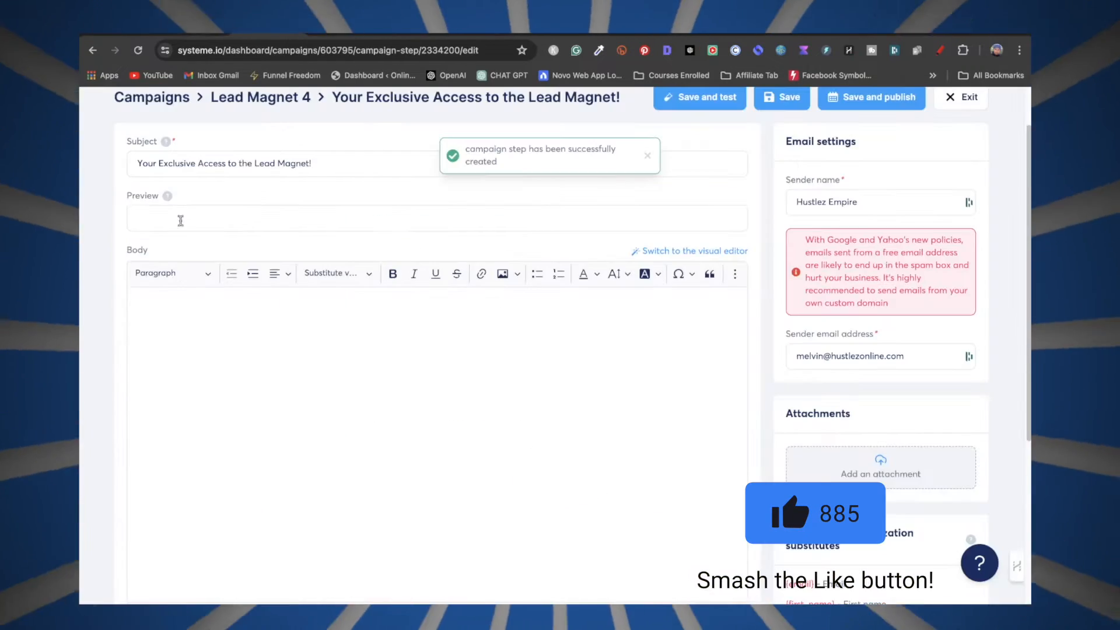
Copy the lead magnet delivery email text from the ChatGPT conversation into the email body
left_click(179, 220)
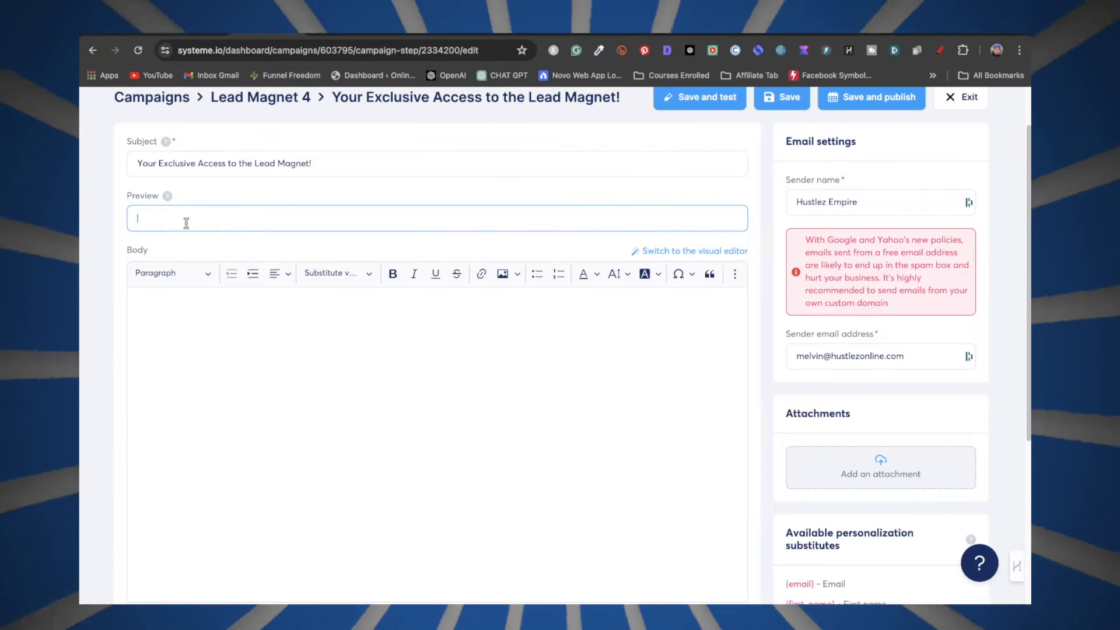
left_click(219, 314)
left_click(459, 34)
left_click_drag(421, 197, 550, 209)
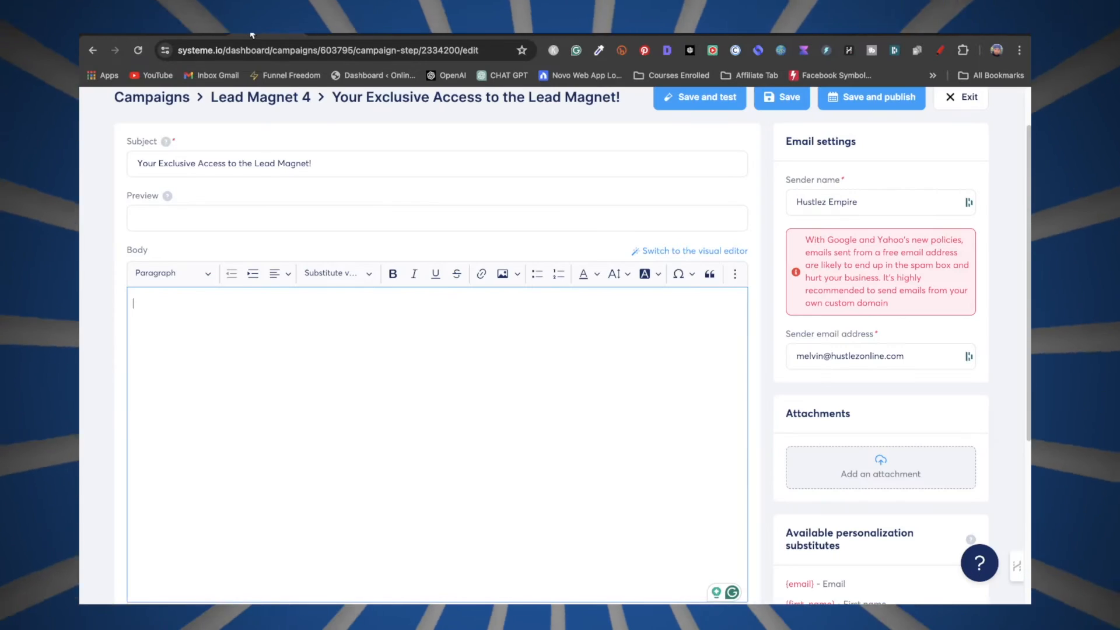
left_click(409, 32)
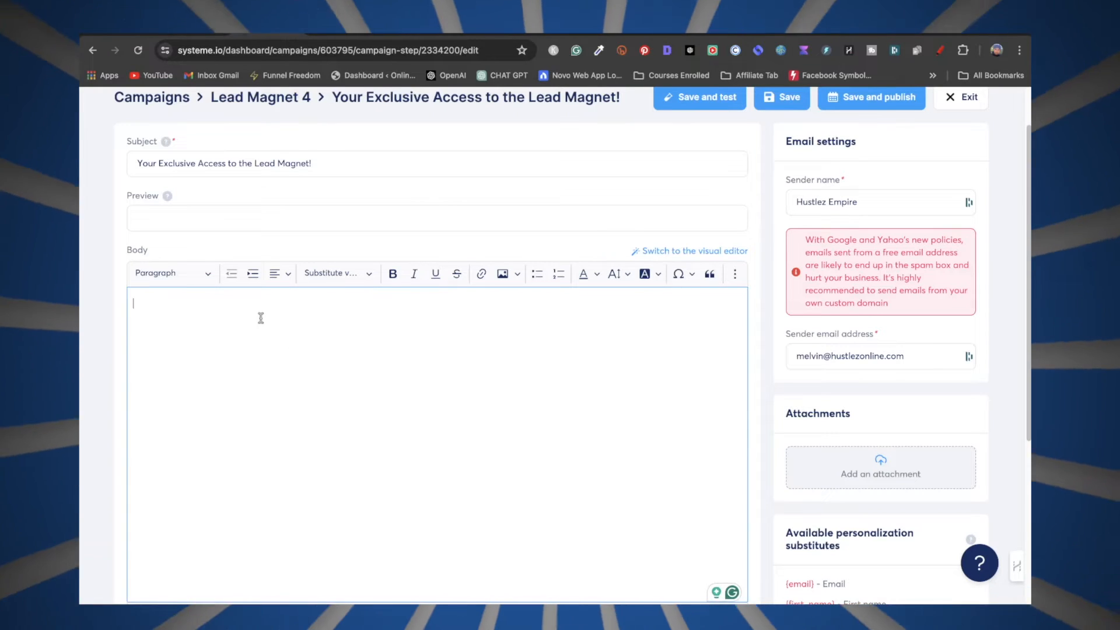
type("Dear [Subscriber's Name], Thank you for subscribing to my email list and expressing interest in receiving our free lead magnet! Your support means a lot to me, and I'm thrilled to share this valuable resource with you. You can access your exclusive lead magnet by clicking the link below: [Insert Link to Lead Magnet] Inside, you'll find [brief description of what the lead magnet contains and how it can benefit the subscriber]. I believe this will be incredibly helpful for [specific benefit or outcome related to the lead magnet]. If you have any questions or need further assistance, please don't hesitate to reach out. I'm here to support you on your journey to success. Thank you once again for being part of our community, and I look forward to hearing your feedback on the lead magnet! Best regards, [Your Name] [Your Contact Information]")
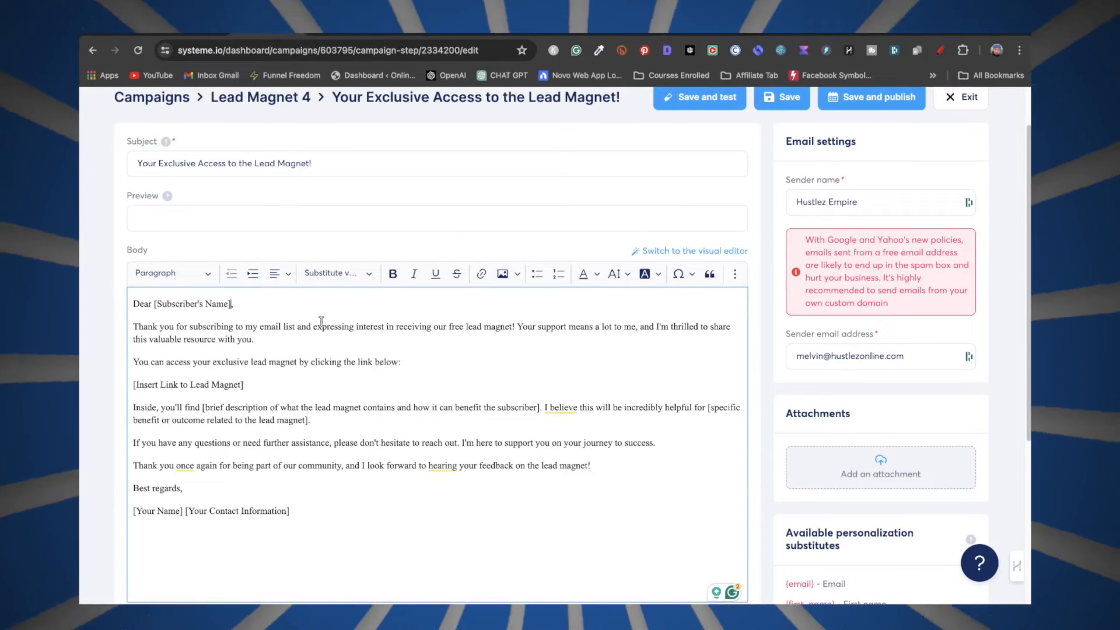
Replace the [Subscriber's Name] placeholder in the greeting with the First name substitution variable
key("BackSpace")
key("BackSpace")
key("BackSpace")
key("BackSpace")
key("BackSpace")
key("BackSpace")
key("BackSpace")
key("BackSpace")
key("BackSpace")
key("BackSpace")
key("BackSpace")
key("BackSpace")
key("BackSpace")
key("BackSpace")
key("BackSpace")
key("BackSpace")
key("BackSpace")
key("BackSpace")
key("BackSpace")
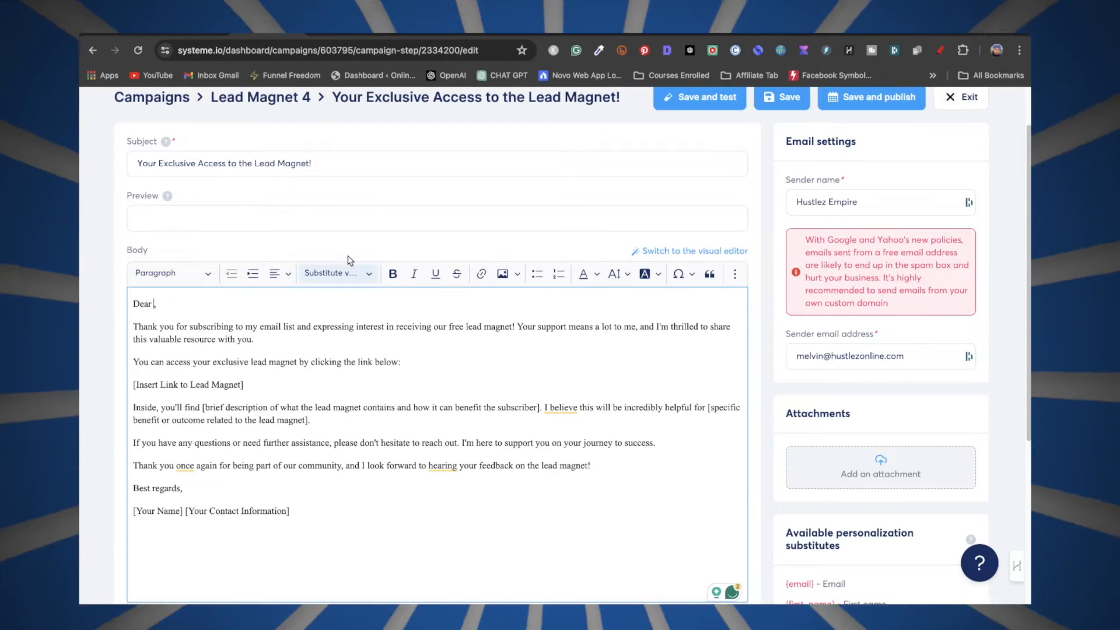
left_click(366, 279)
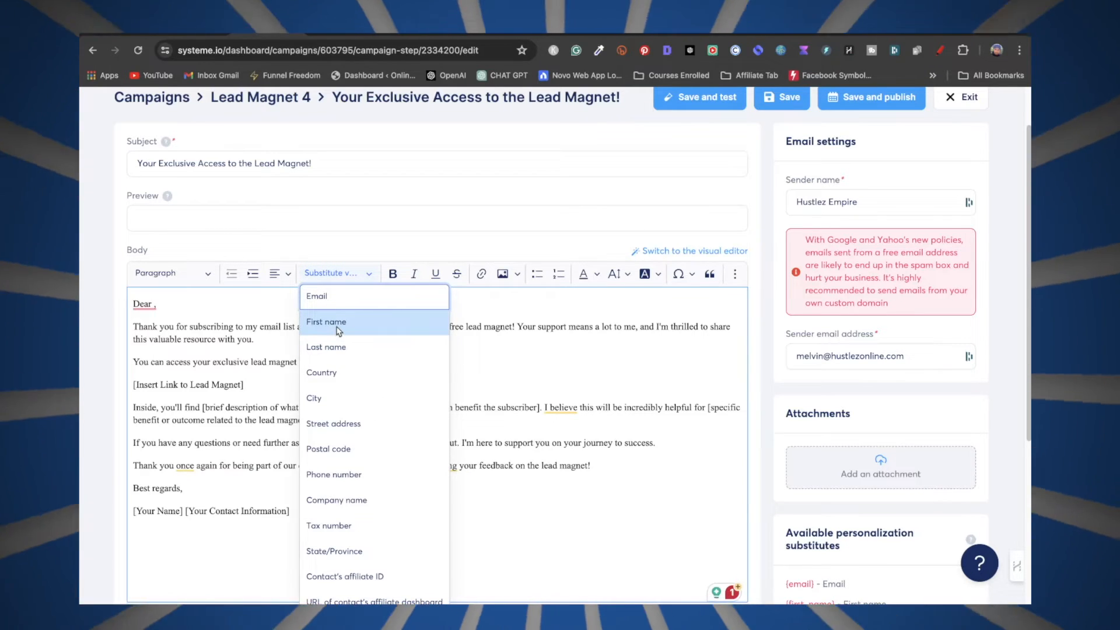
left_click(338, 323)
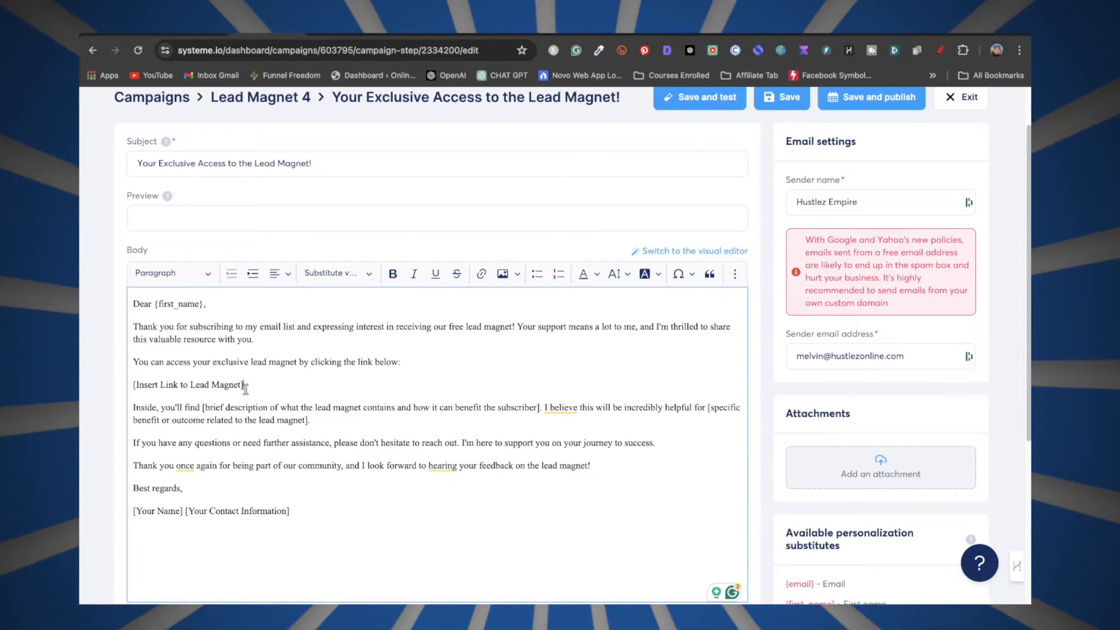
Replace the lead magnet link placeholder with "ACCESS EBOOK NOW" and the closing lines with "Chat soon," and the sender's first name
left_click_drag(245, 388, 134, 385)
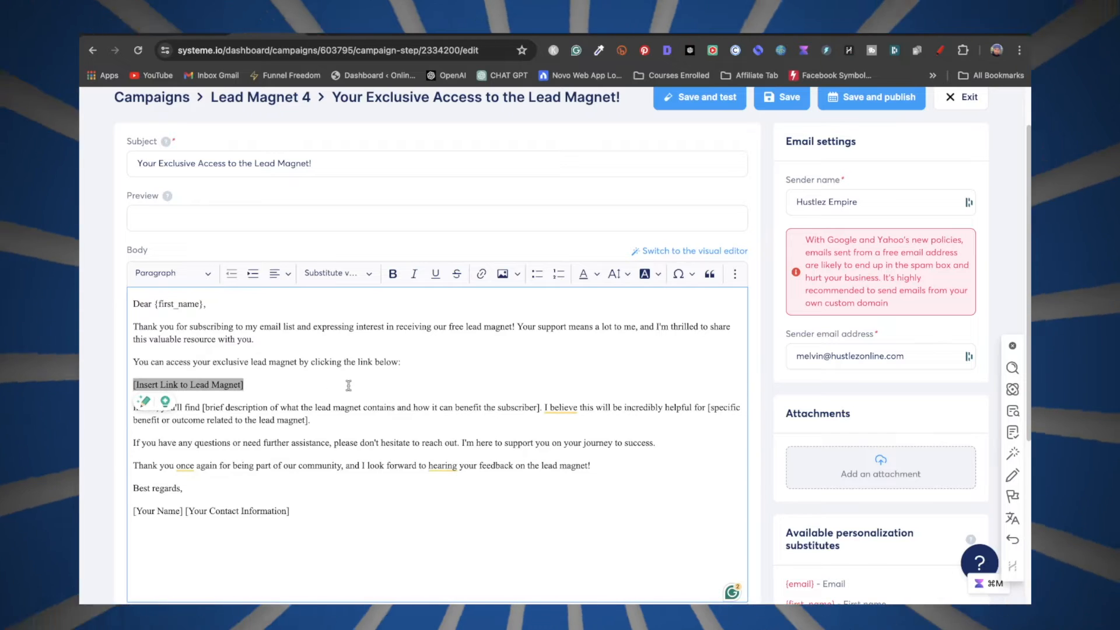
type("ACCESS EBOOK NOW")
left_click_drag(294, 512, 132, 512)
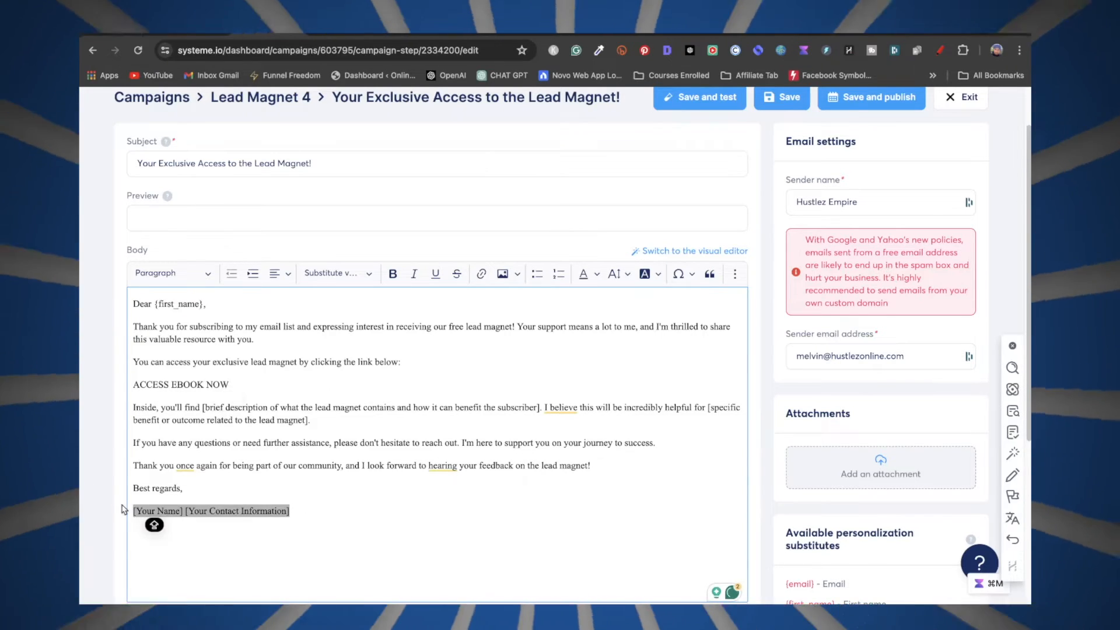
type("Melvin")
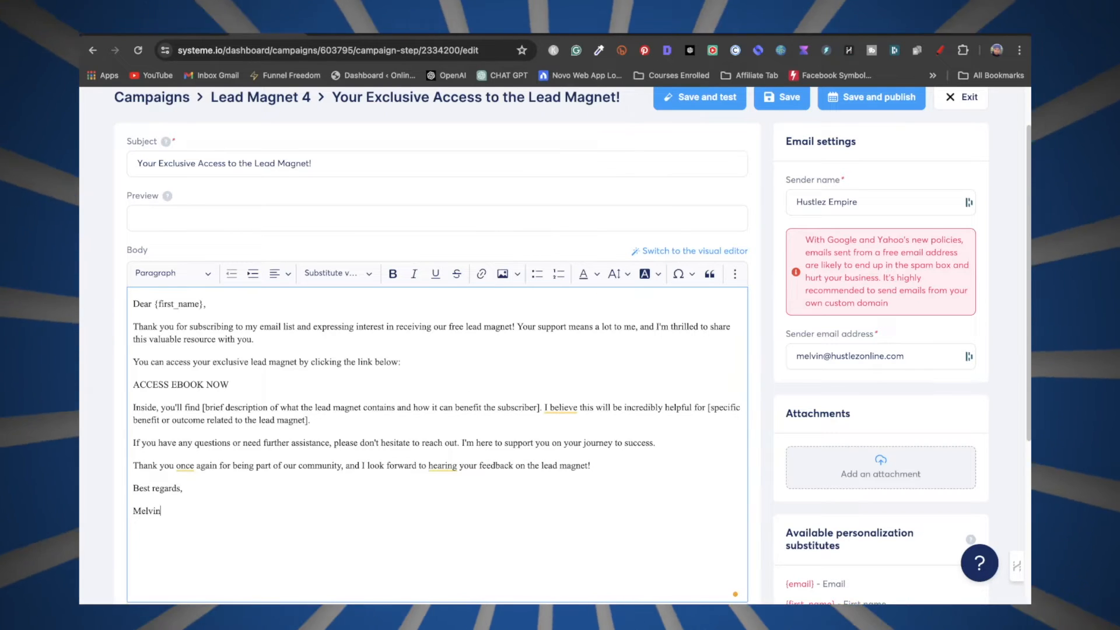
left_click_drag(132, 488, 195, 494)
type("Chat soon,")
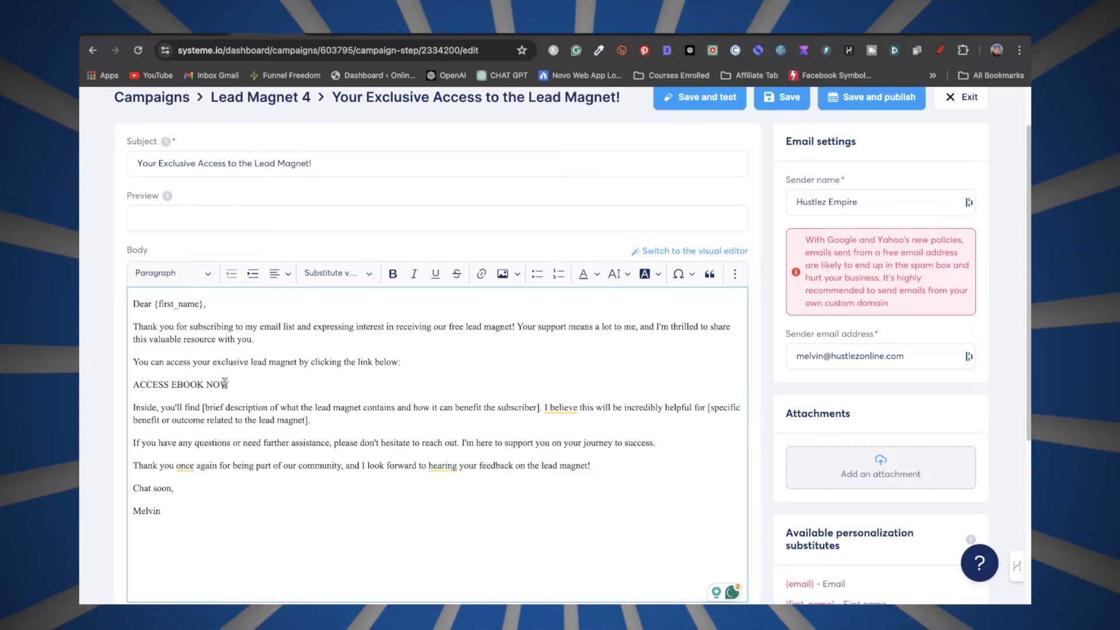
Select "ACCESS EBOOK NOW", then in Google Drive share the affiliate programs PDF with anyone with the link and copy its link
left_click_drag(229, 383, 132, 384)
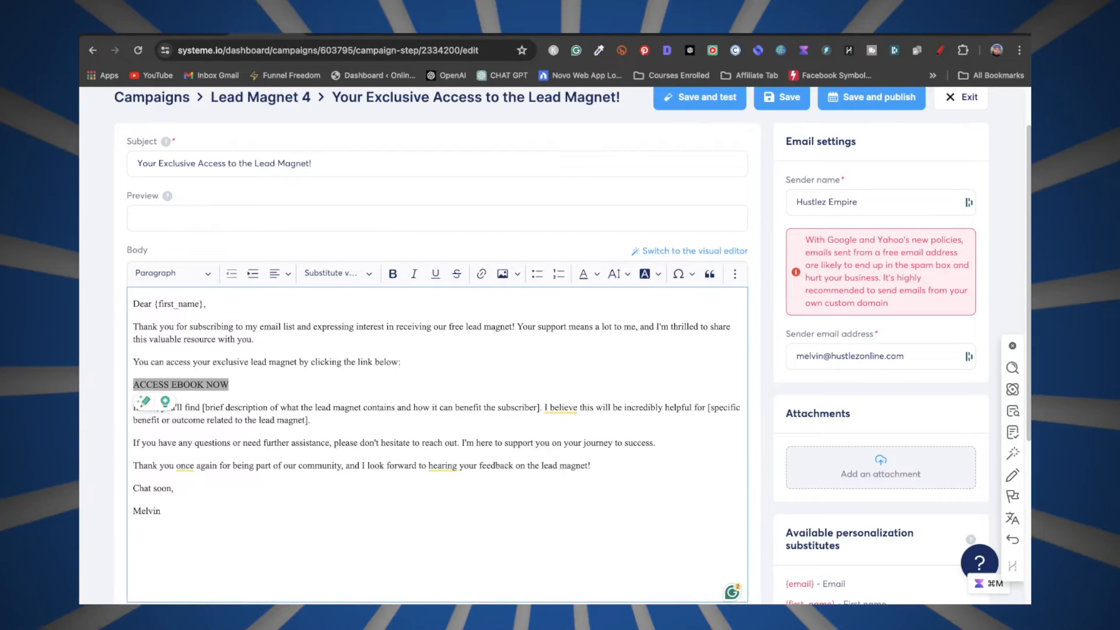
left_click(185, 30)
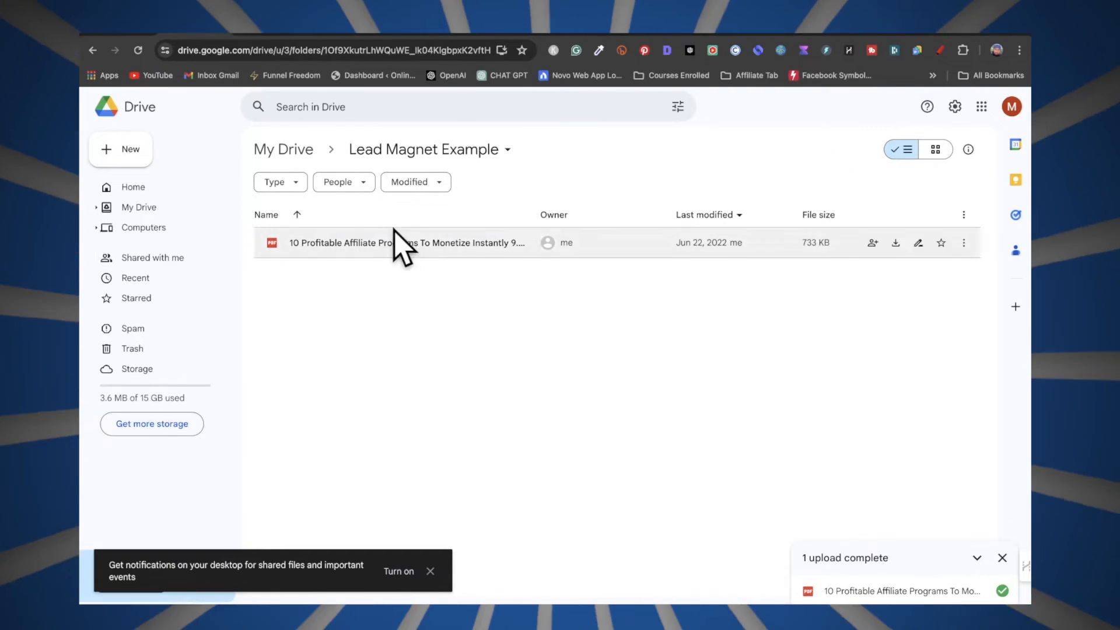
left_click(964, 243)
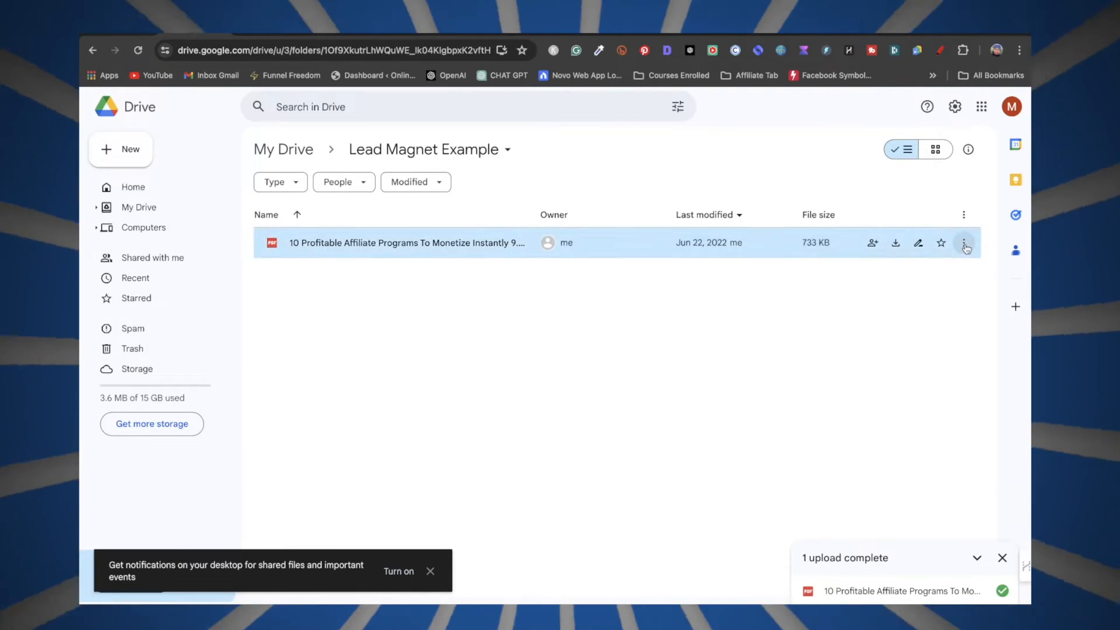
mouse_move(869, 377)
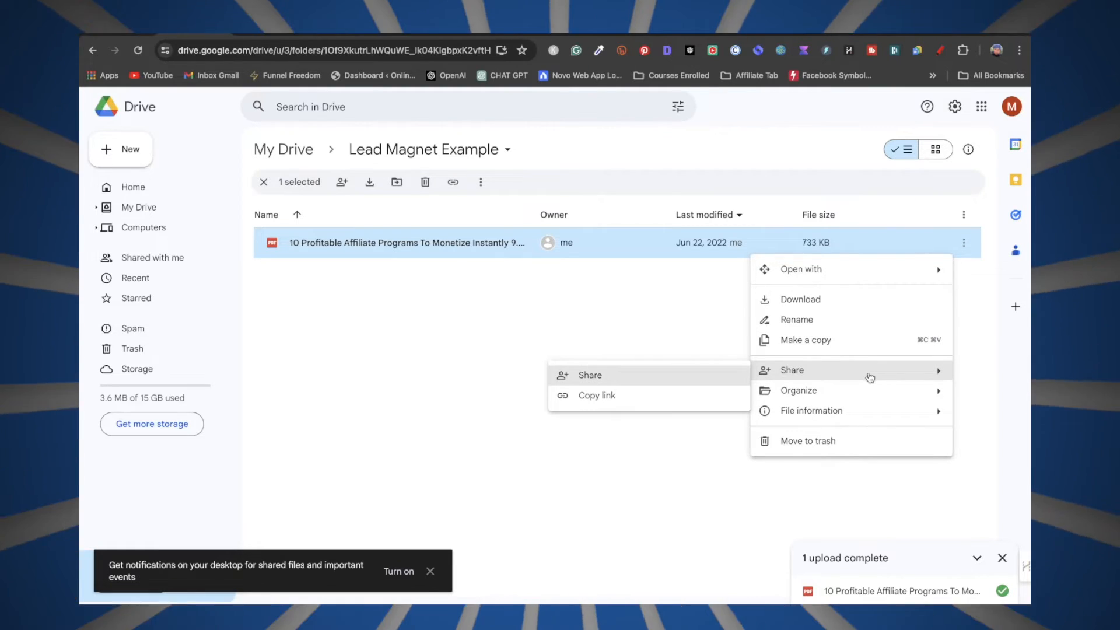
left_click(597, 379)
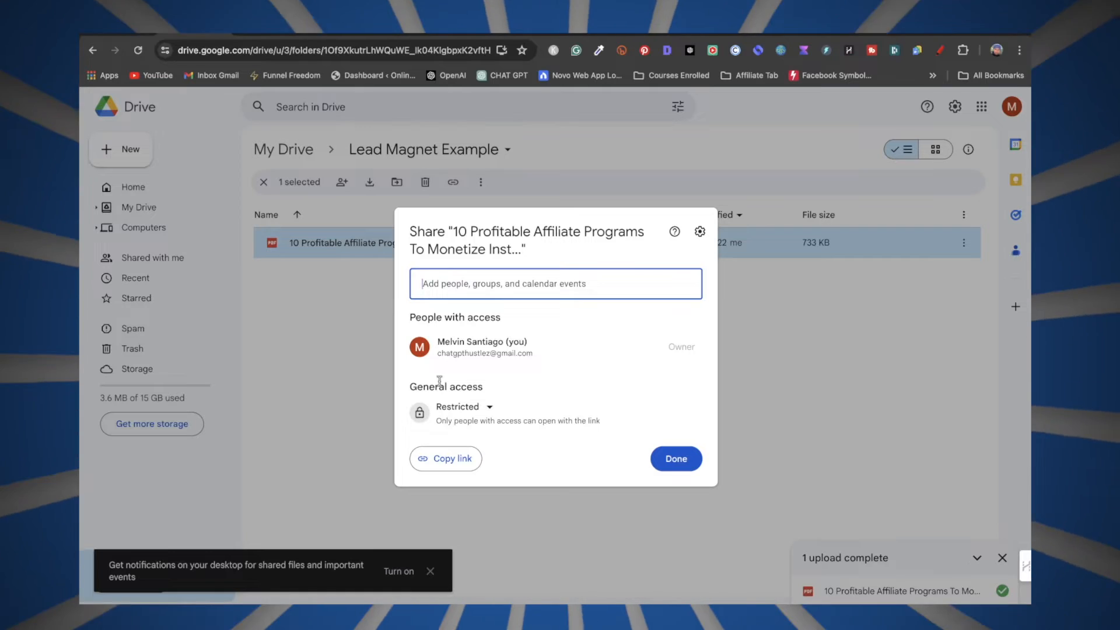
left_click(490, 408)
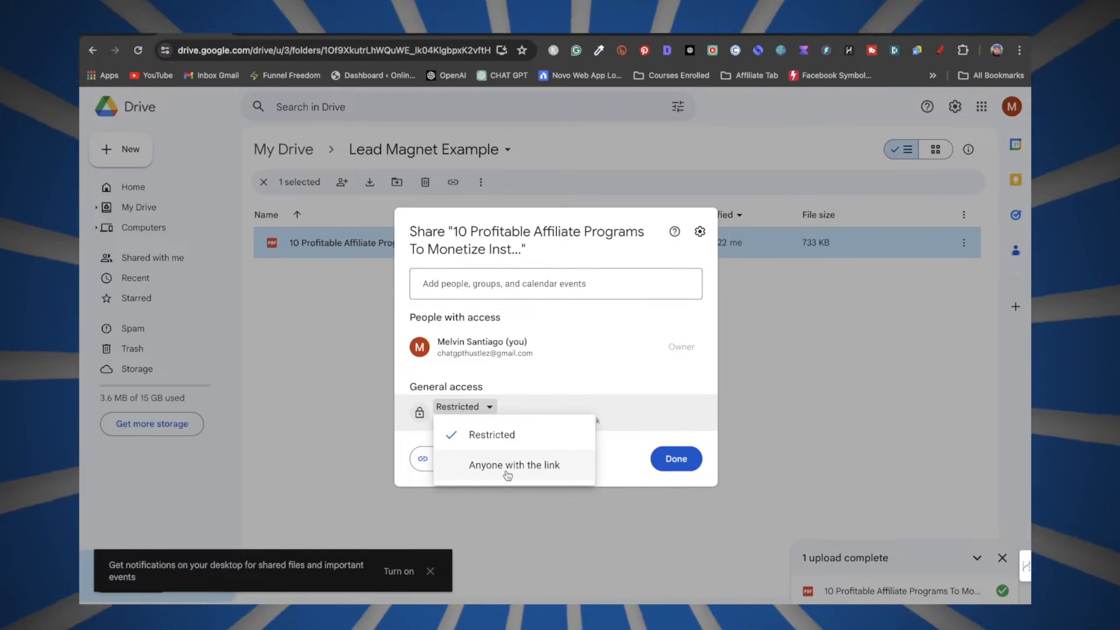
left_click(506, 472)
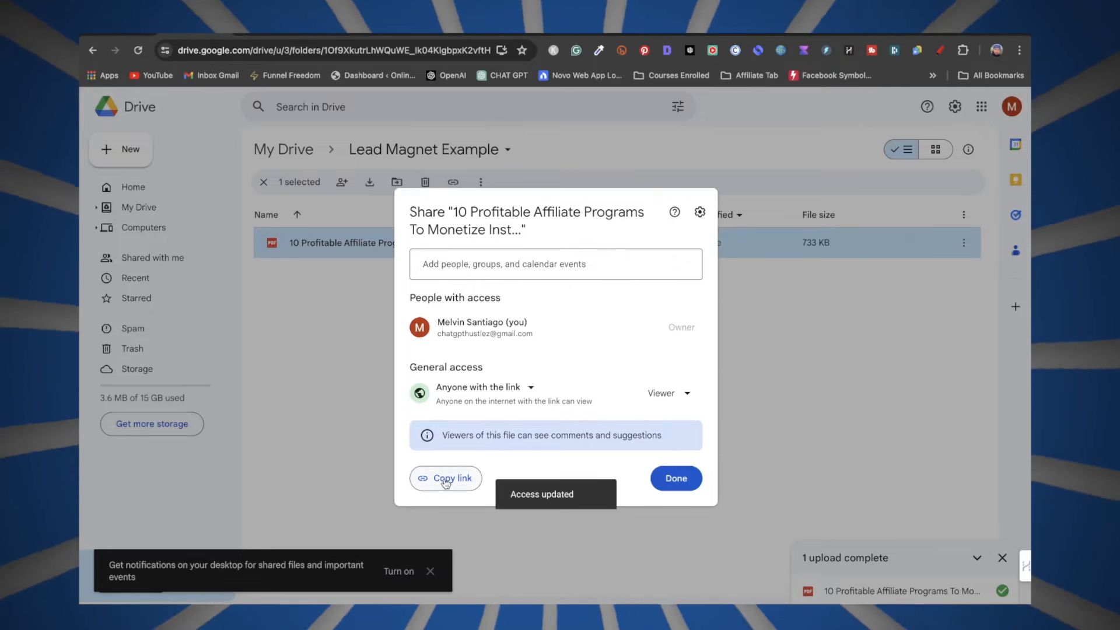
left_click(446, 480)
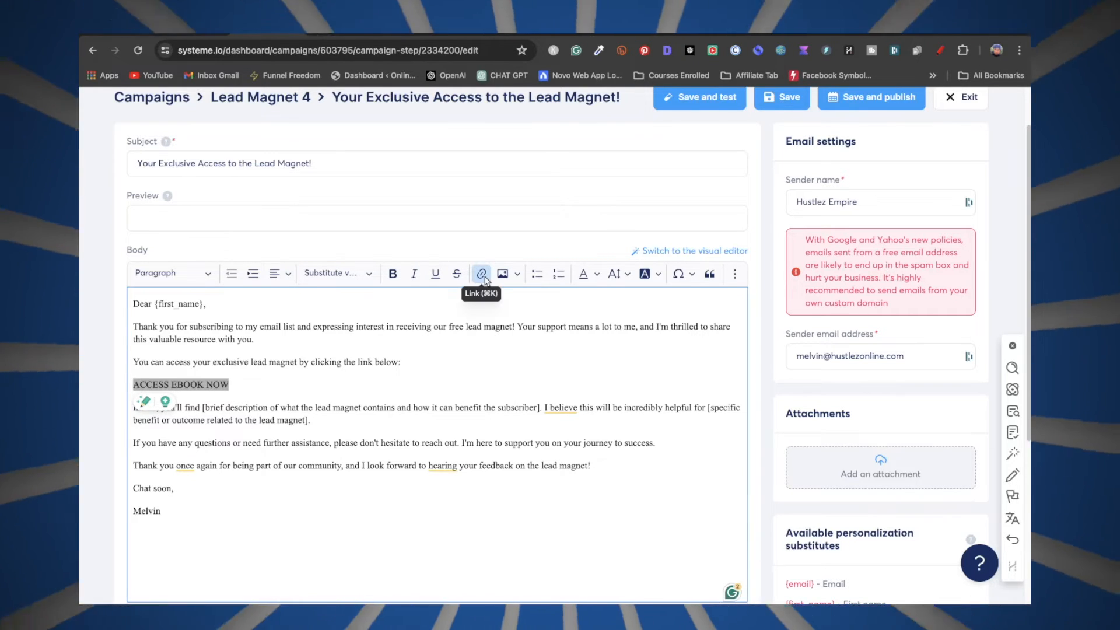
Link the "ACCESS EBOOK NOW" text in the Systeme.io email to the copied Google Drive URL
left_click(481, 274)
key("ctrl+v")
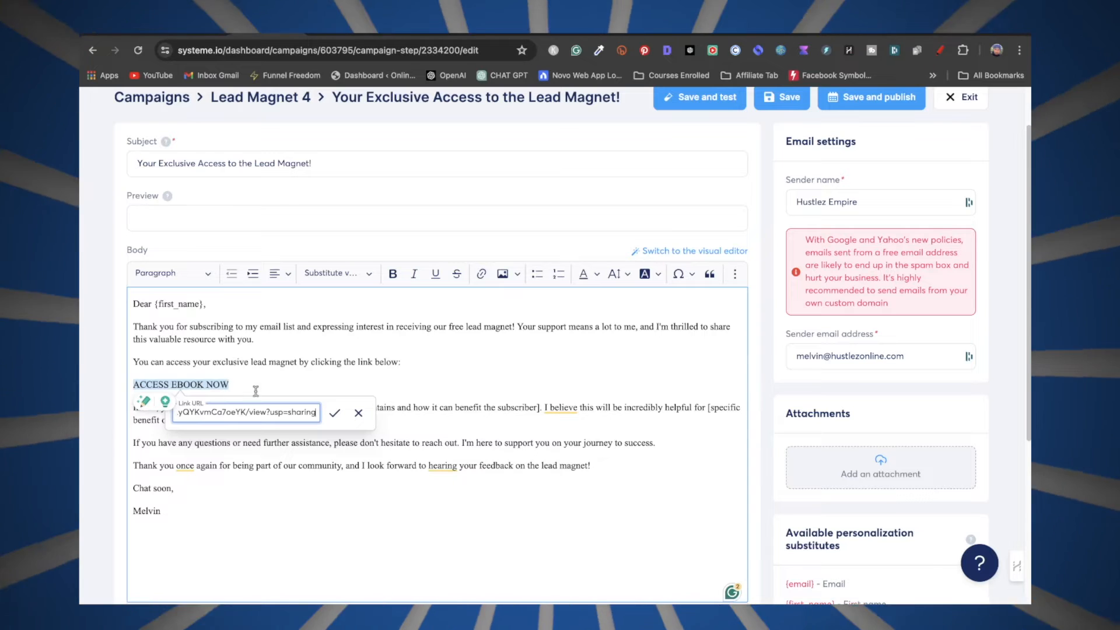
left_click(334, 415)
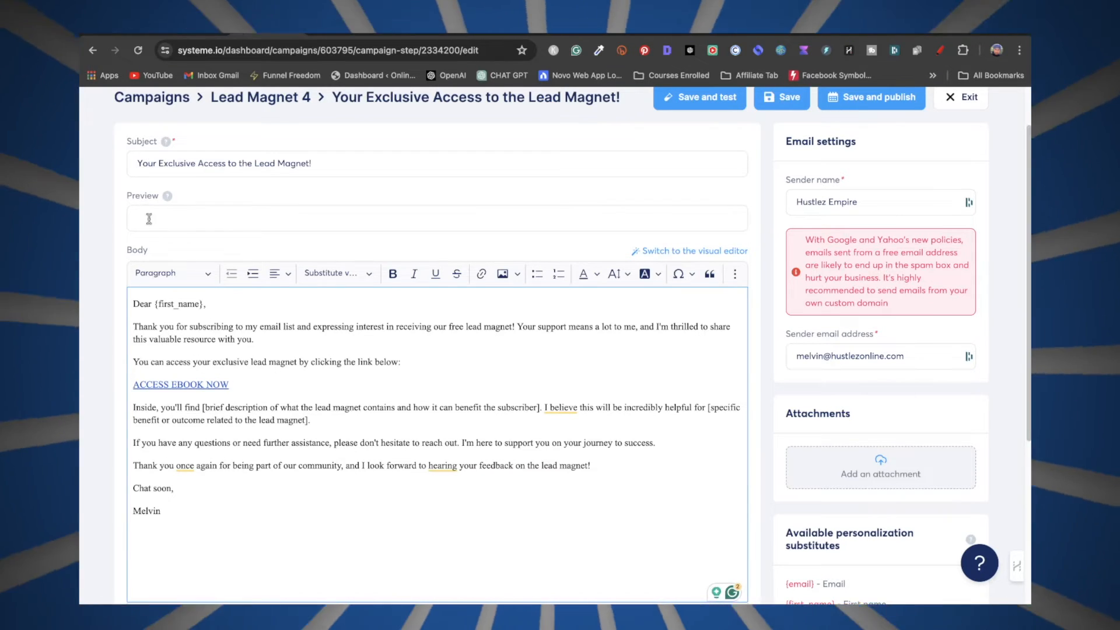
Set the email's preview text to "You can access your exclusive lead magnet by clicking the link below", copied from the body
left_click_drag(134, 361, 396, 359)
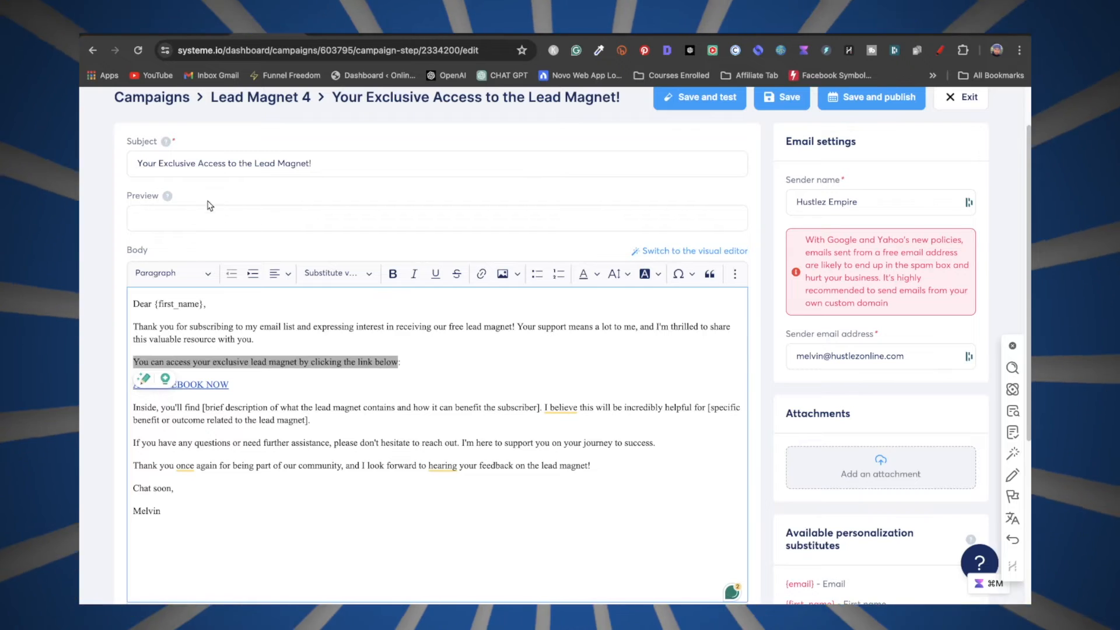
left_click(210, 212)
key("ctrl+v")
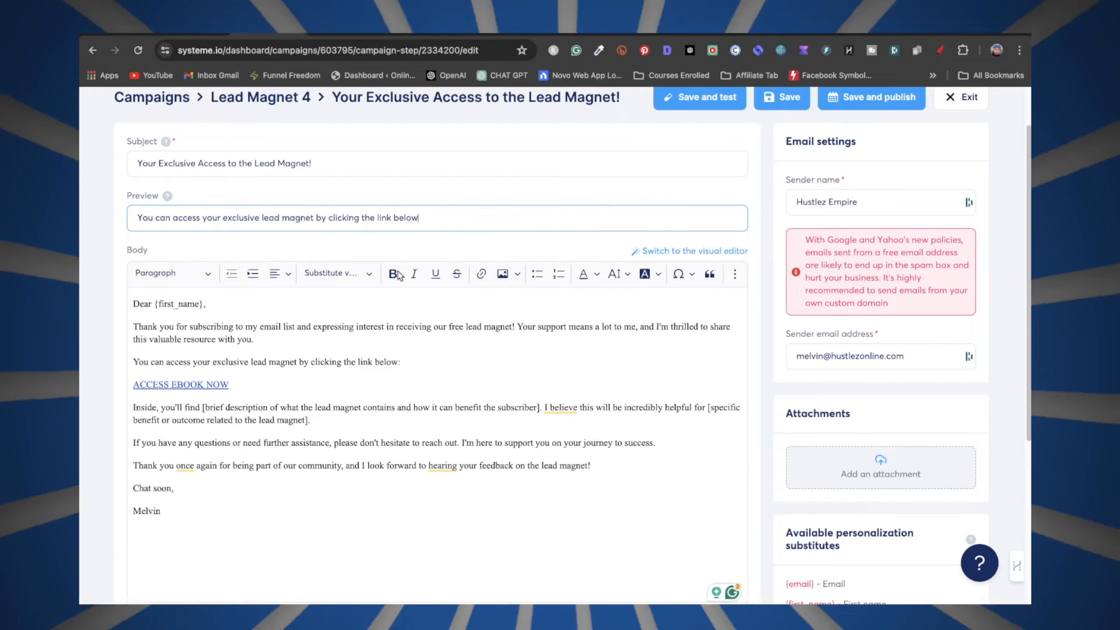
Save and publish the email, activating it with a sending delay of 0 days
scroll(744, 309, "up", 2)
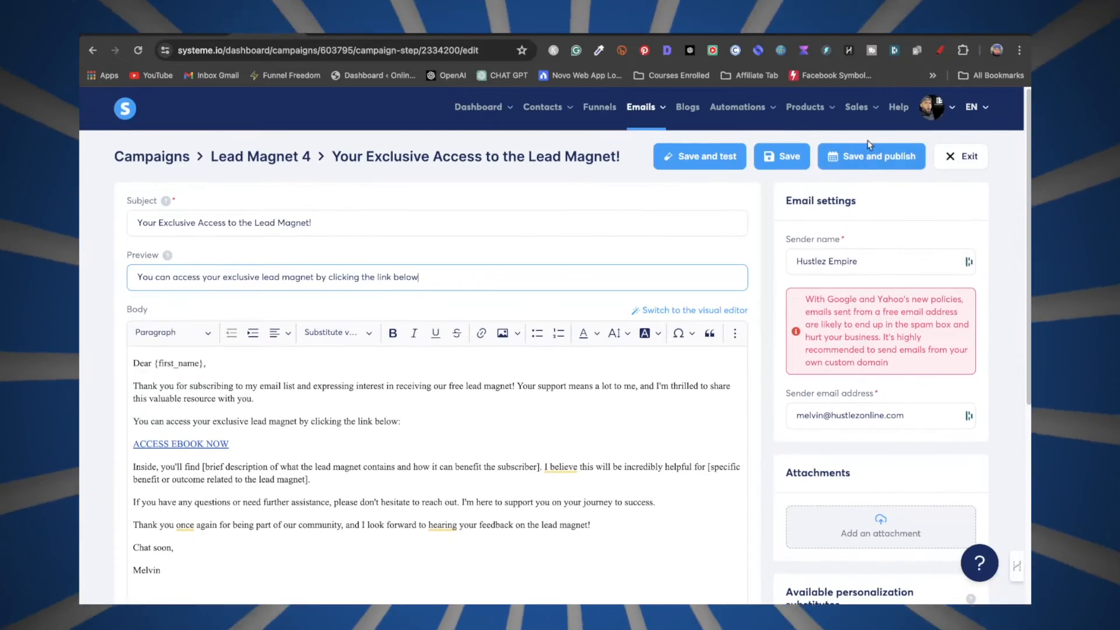
mouse_move(858, 107)
left_click(865, 164)
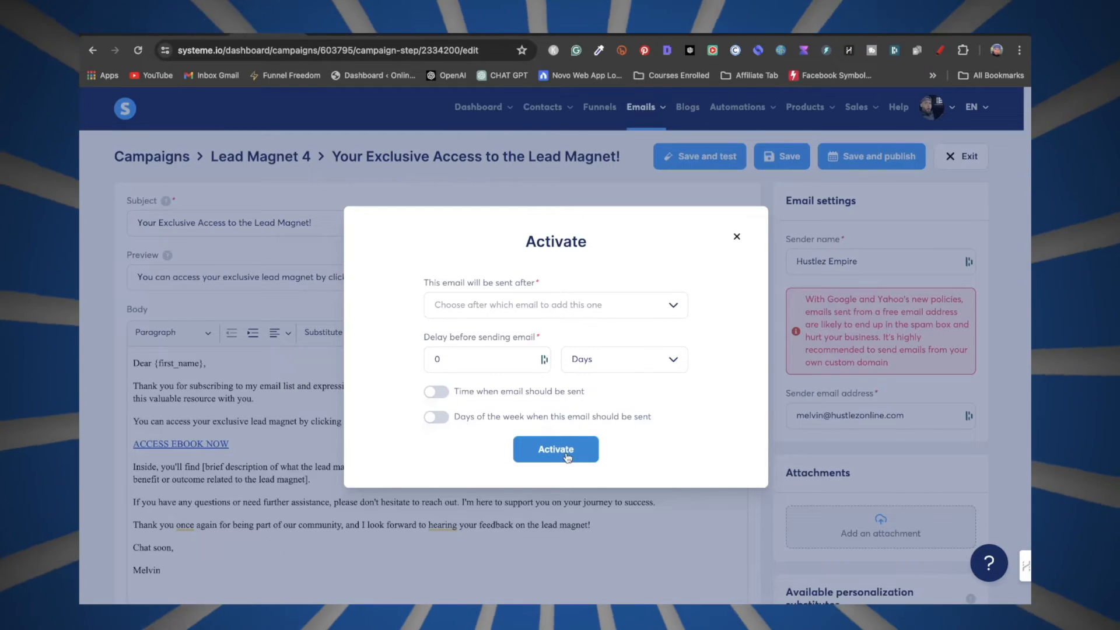
left_click(566, 457)
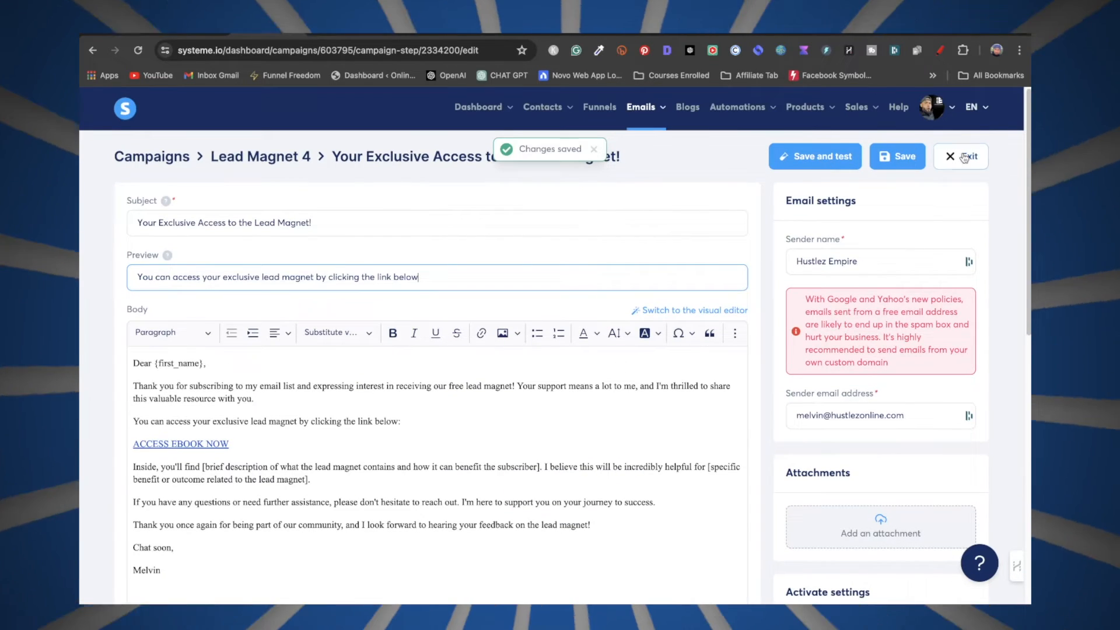
Return to the campaigns list and open the Lead Magnet 4 campaign
mouse_move(662, 123)
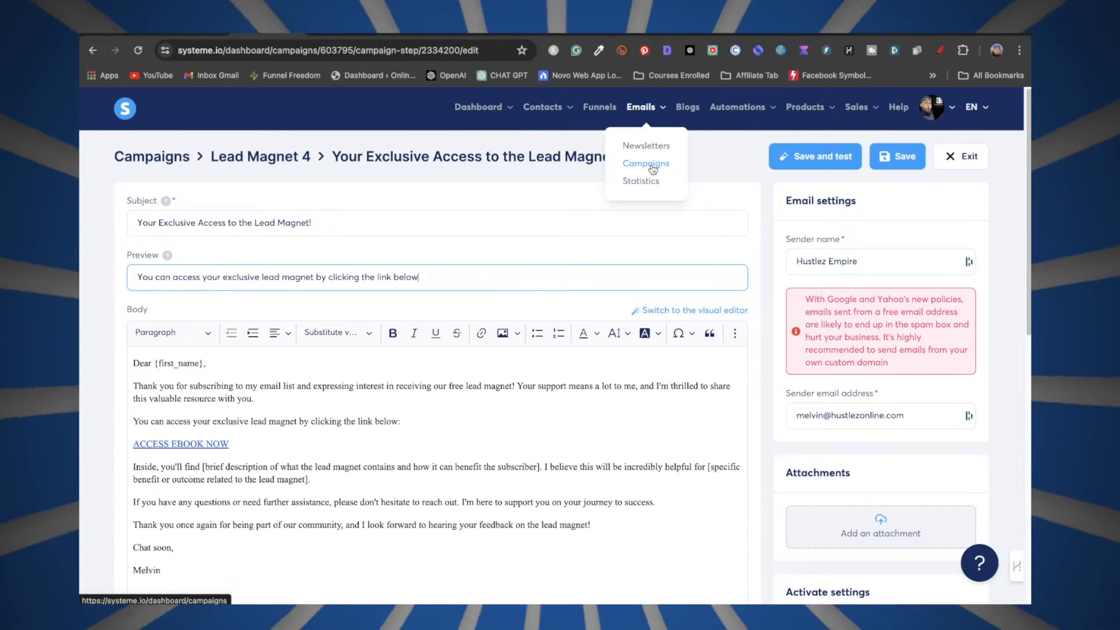
left_click(653, 169)
left_click(159, 234)
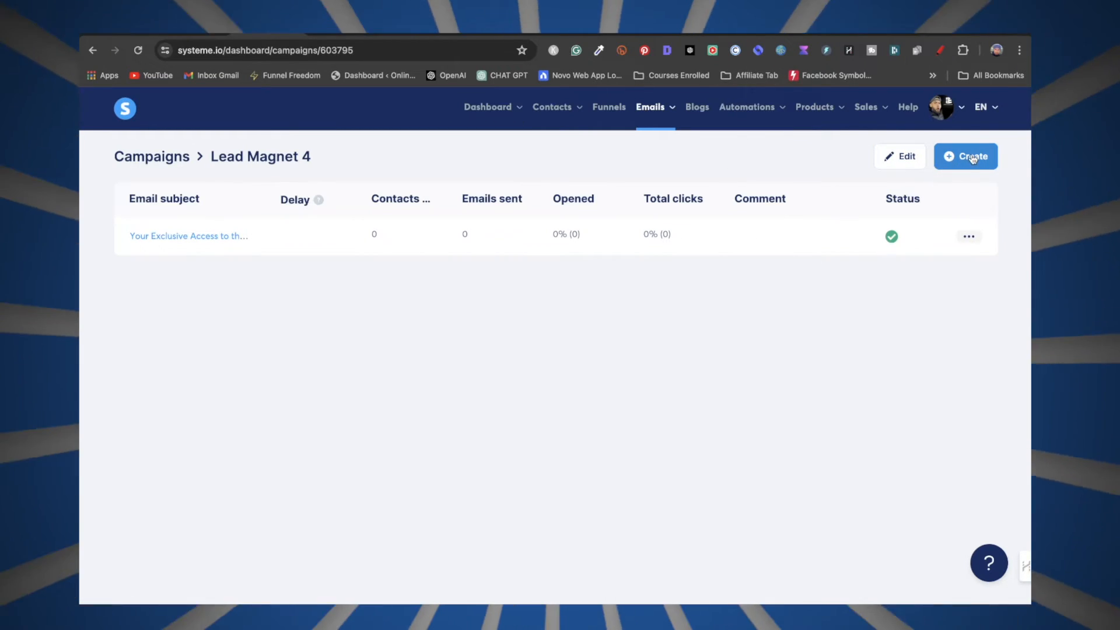
Create a campaign email with the subject "Maximizing Your Lead Magnet's Potential", copied from the day 2 follow-up in ChatGPT
left_click(970, 166)
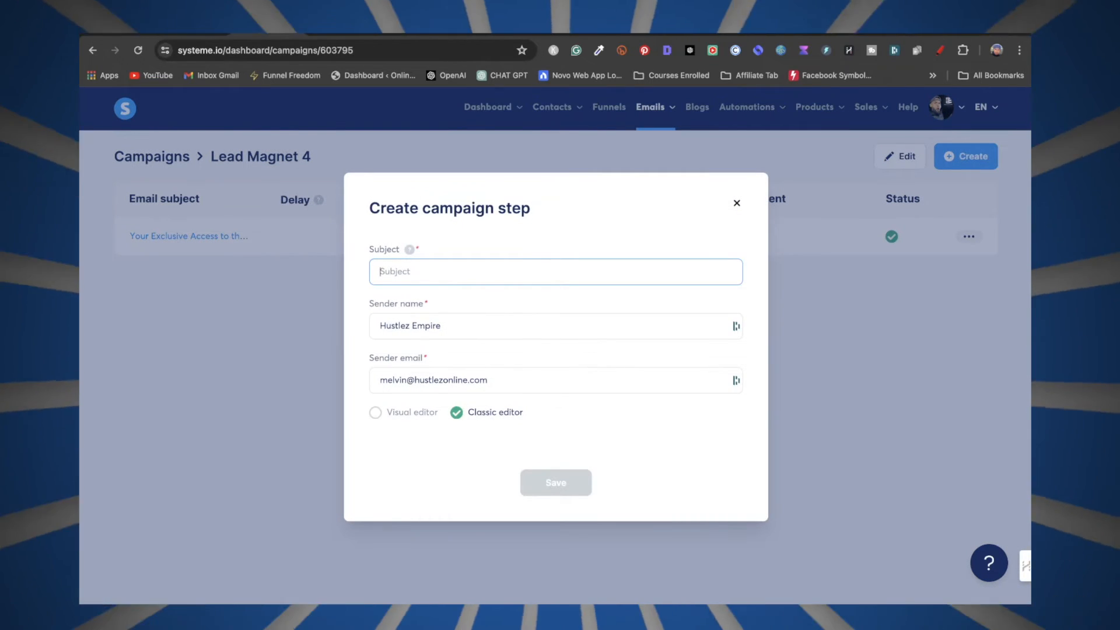
left_click(443, 35)
scroll(548, 276, "down", 4)
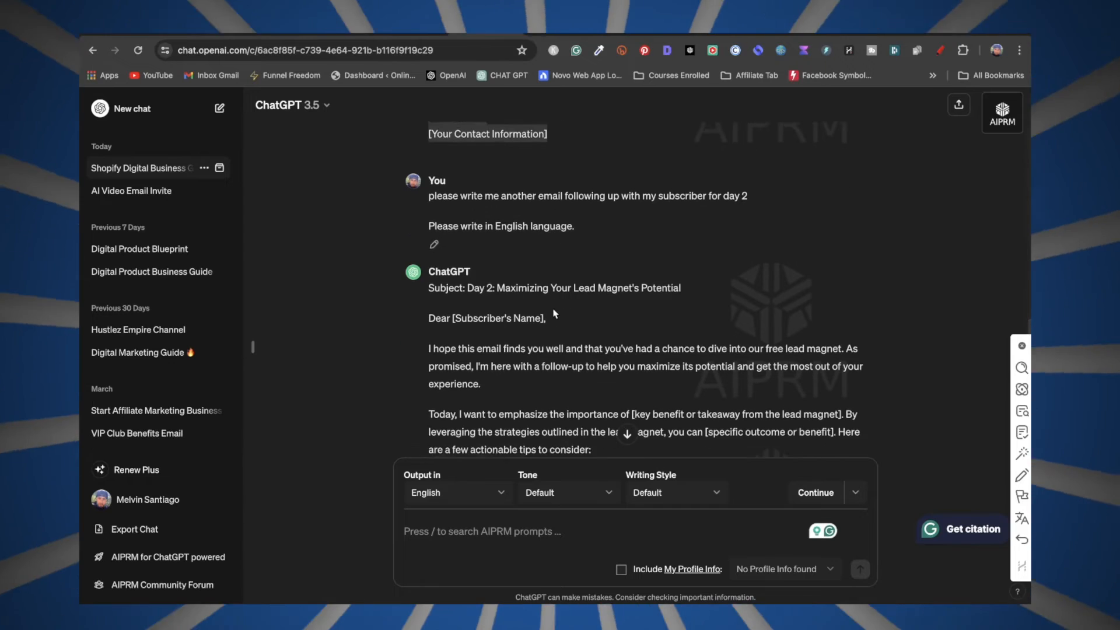
left_click_drag(497, 252, 690, 262)
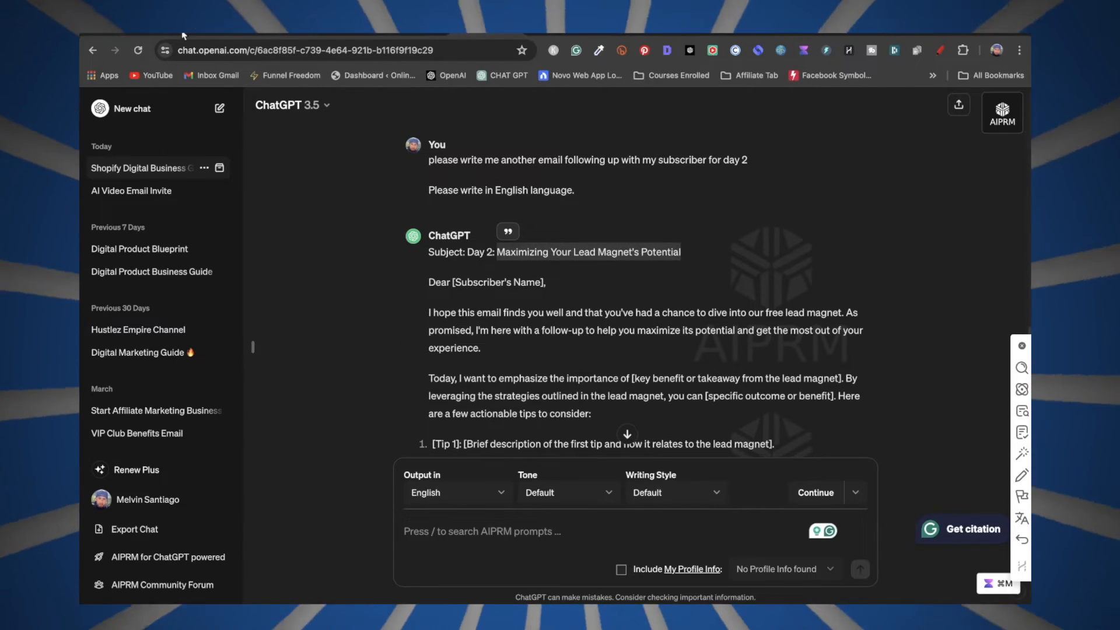
key("ctrl+c")
left_click(172, 35)
key("ctrl+v")
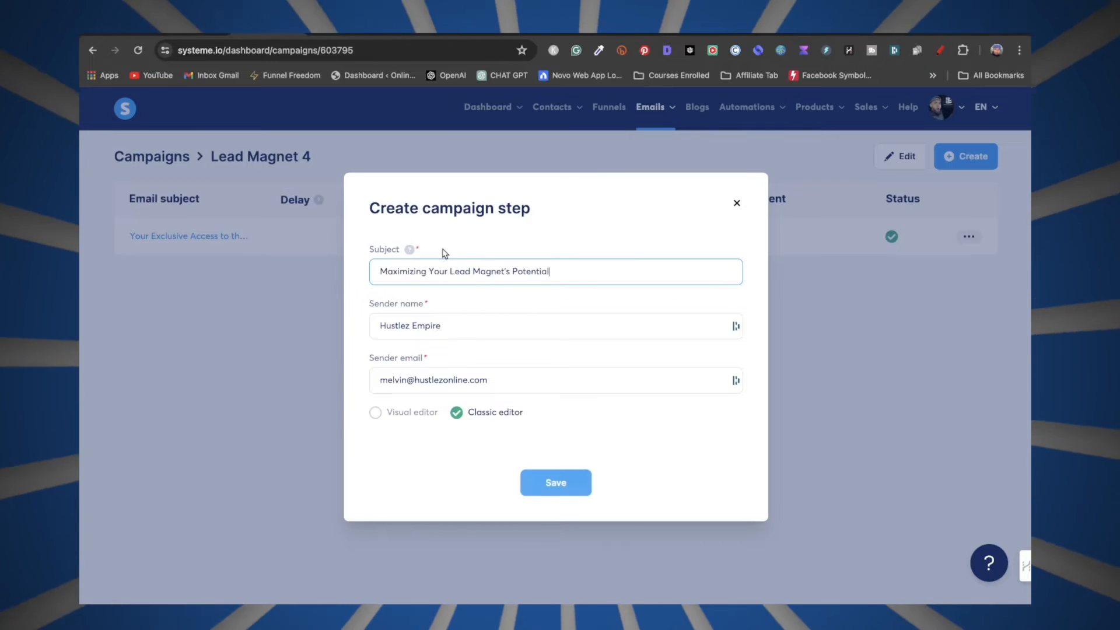
left_click(551, 484)
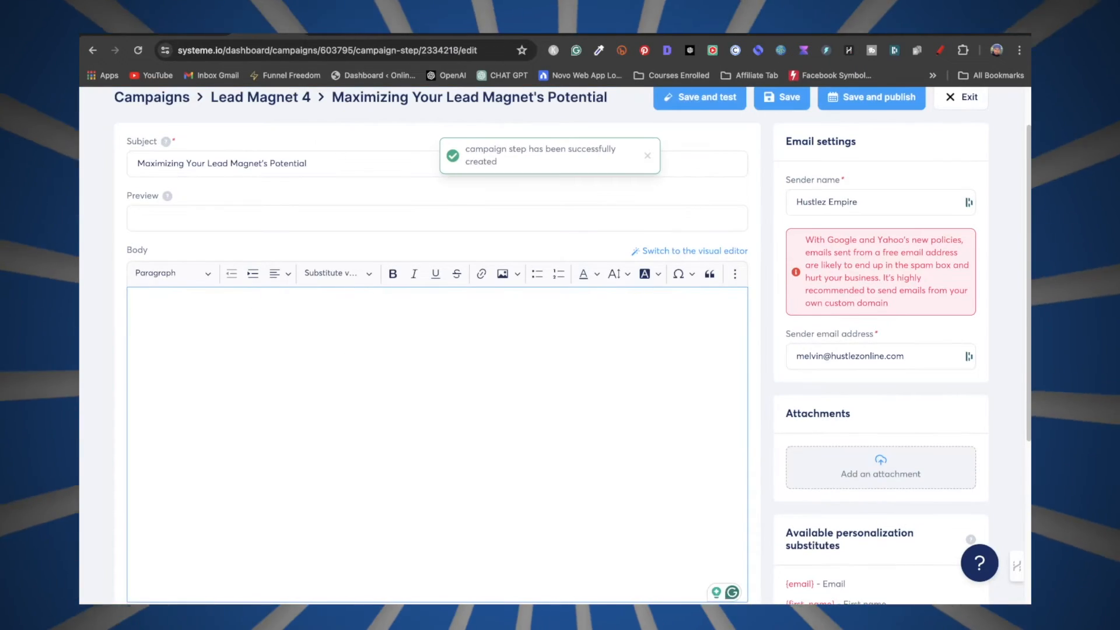
Copy the full day 2 email text from ChatGPT, starting at the greeting, into the Systeme.io email body
left_click(460, 35)
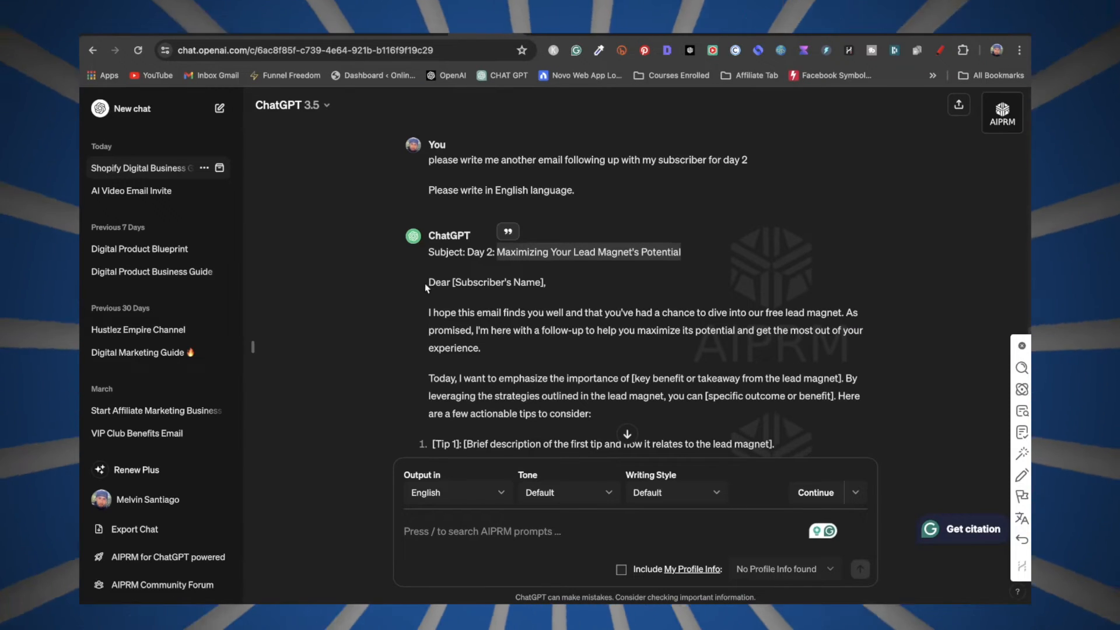
left_click_drag(427, 287, 544, 404)
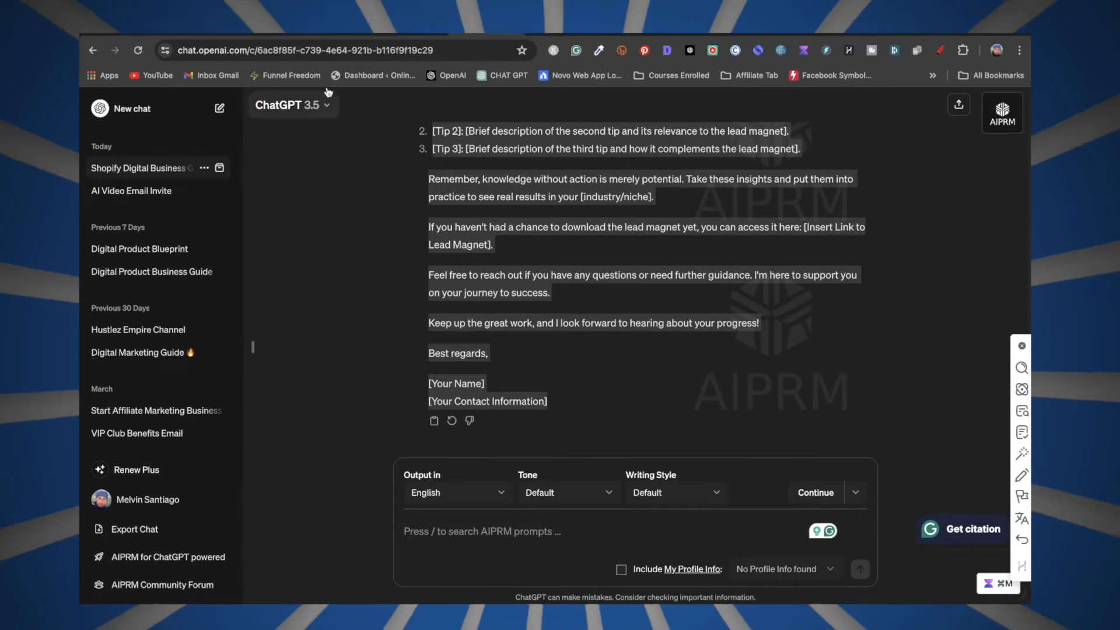
left_click(240, 34)
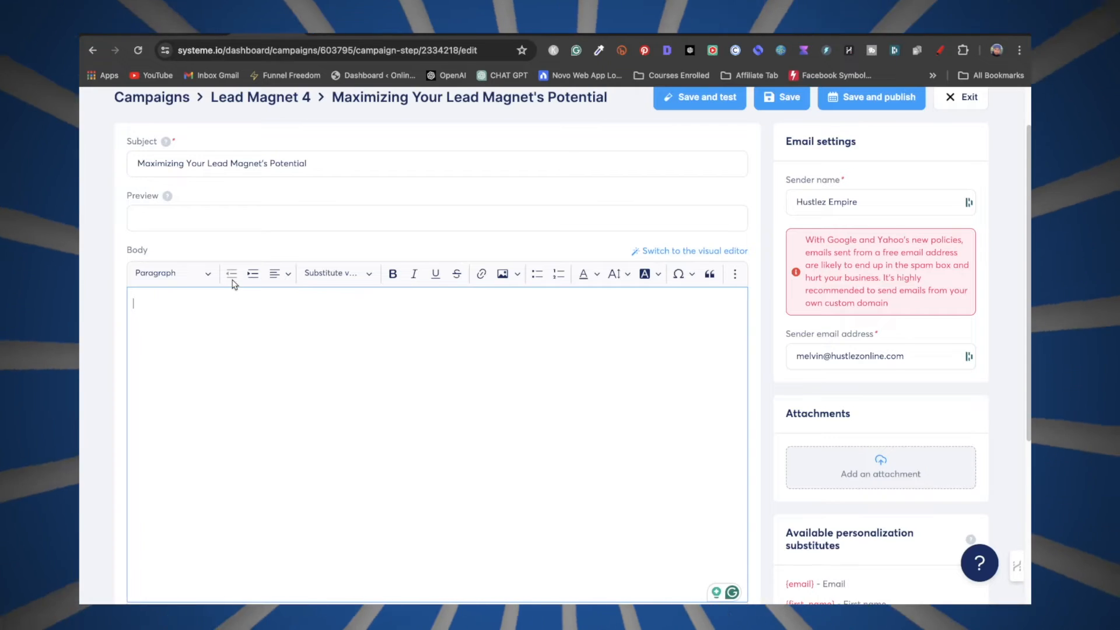
key("super+v")
Set the preview text to "I want to emphasize the importance of [key benefit or takeaway from the lead magnet]", copied from the body
left_click_drag(161, 362, 491, 362)
key("super+c")
left_click(175, 218)
key("super+v")
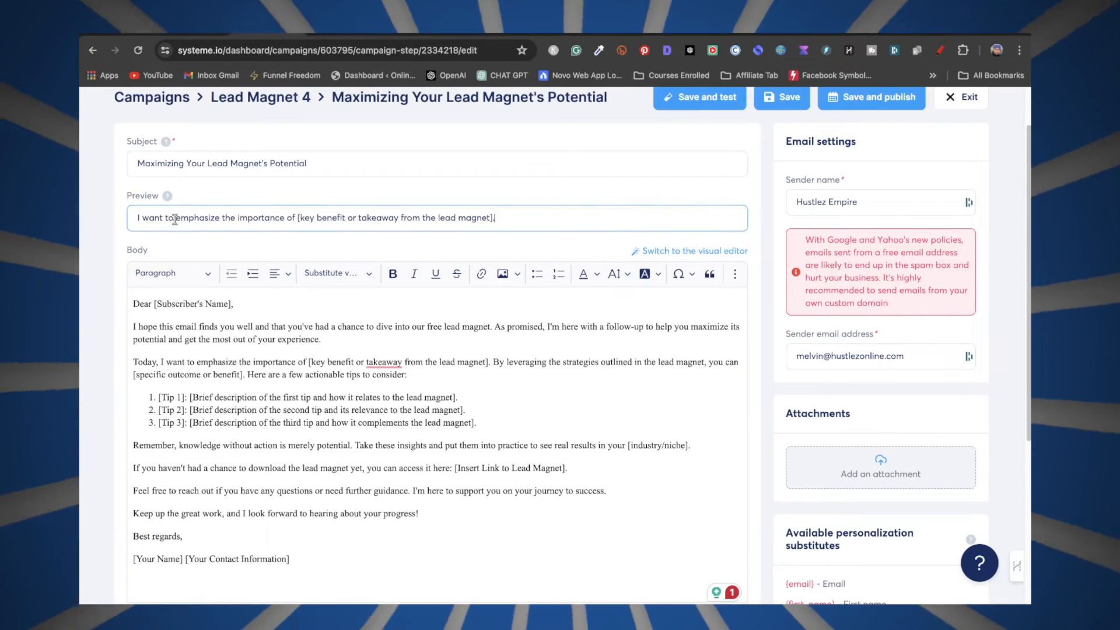
Save and publish the email, activating it after "Your Exclusive Access to the Lead Magnet!" with a delay of 1 day
scroll(264, 494, "down", 1)
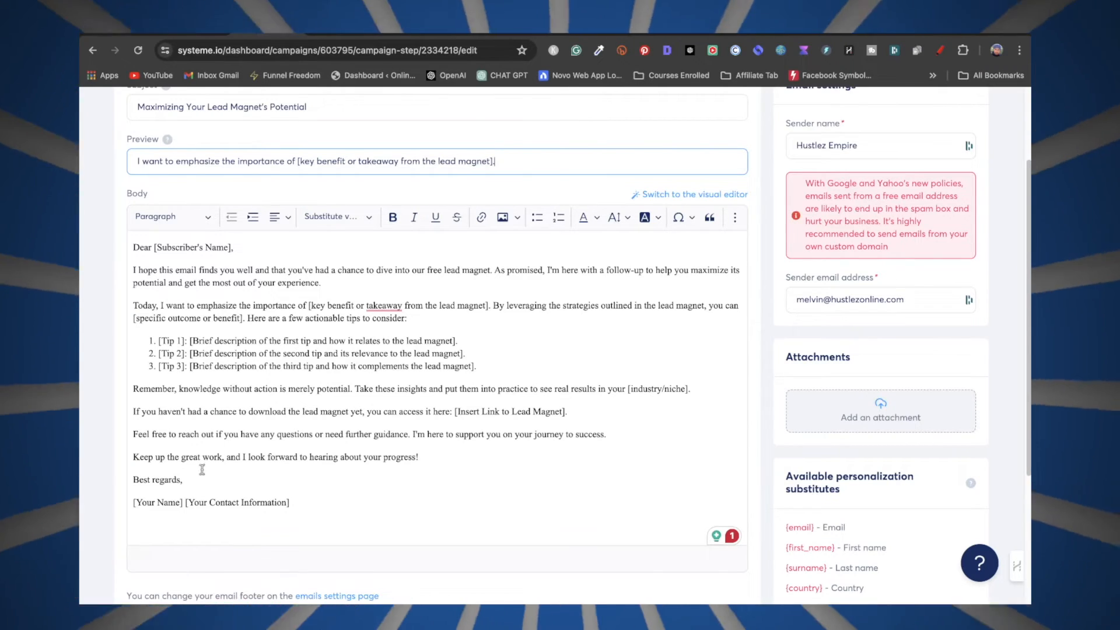
scroll(303, 438, "up", 1)
scroll(320, 440, "up", 2)
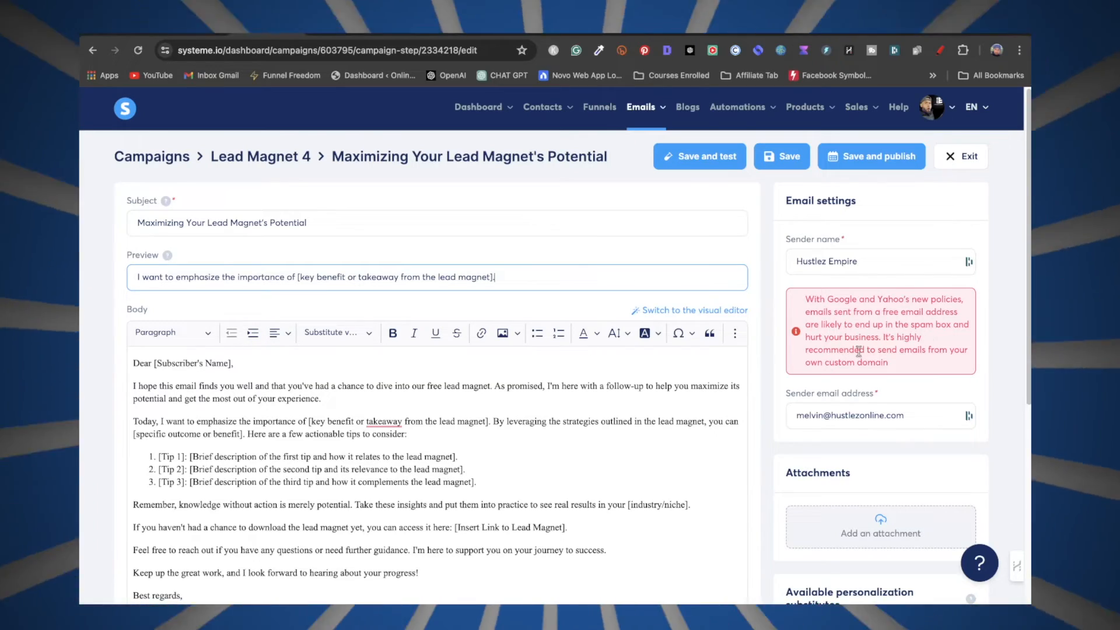
left_click(882, 170)
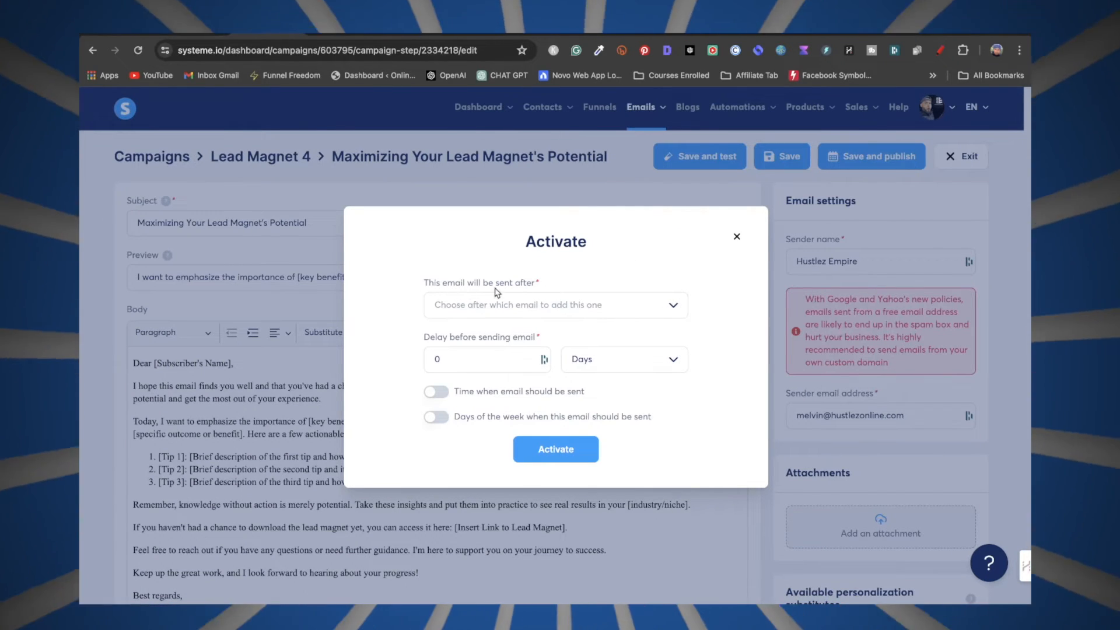
left_click(670, 308)
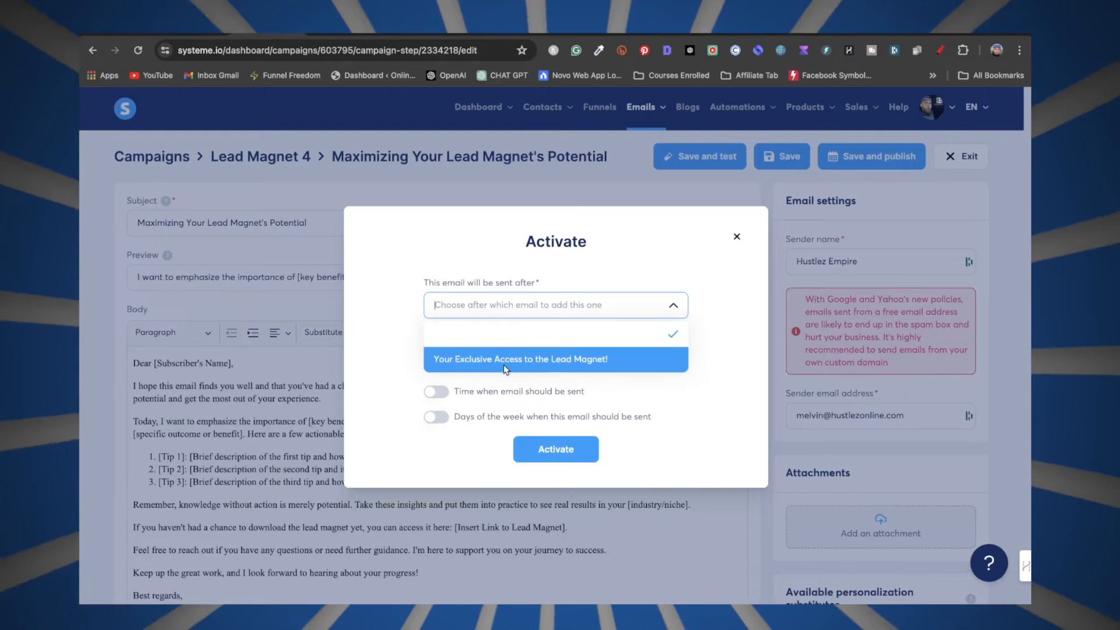
left_click(505, 360)
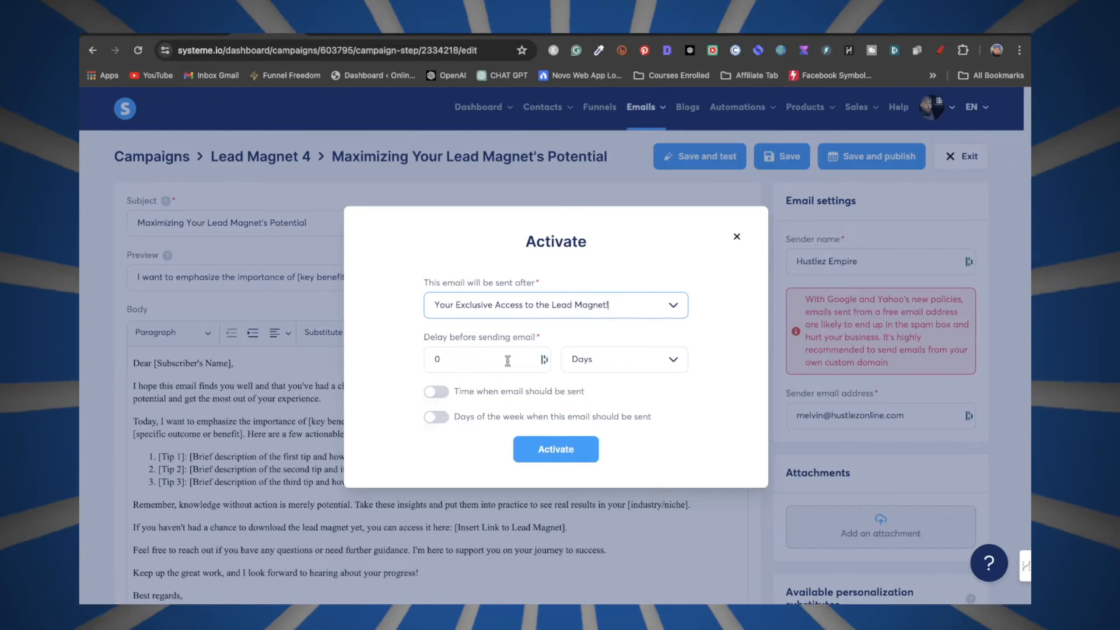
left_click(466, 357)
type("1")
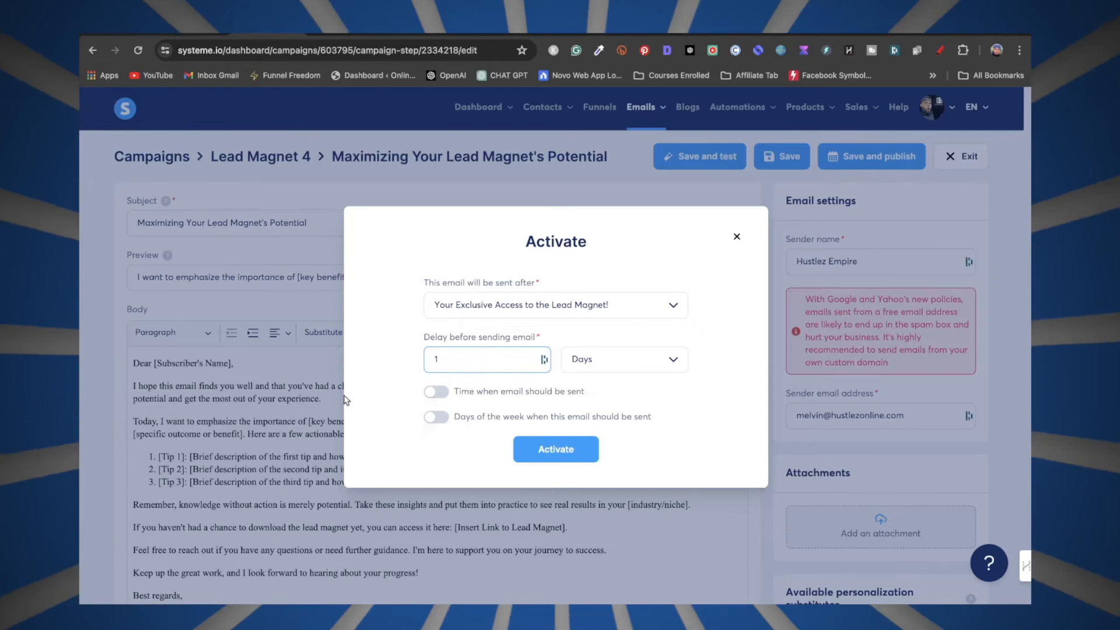
left_click(585, 455)
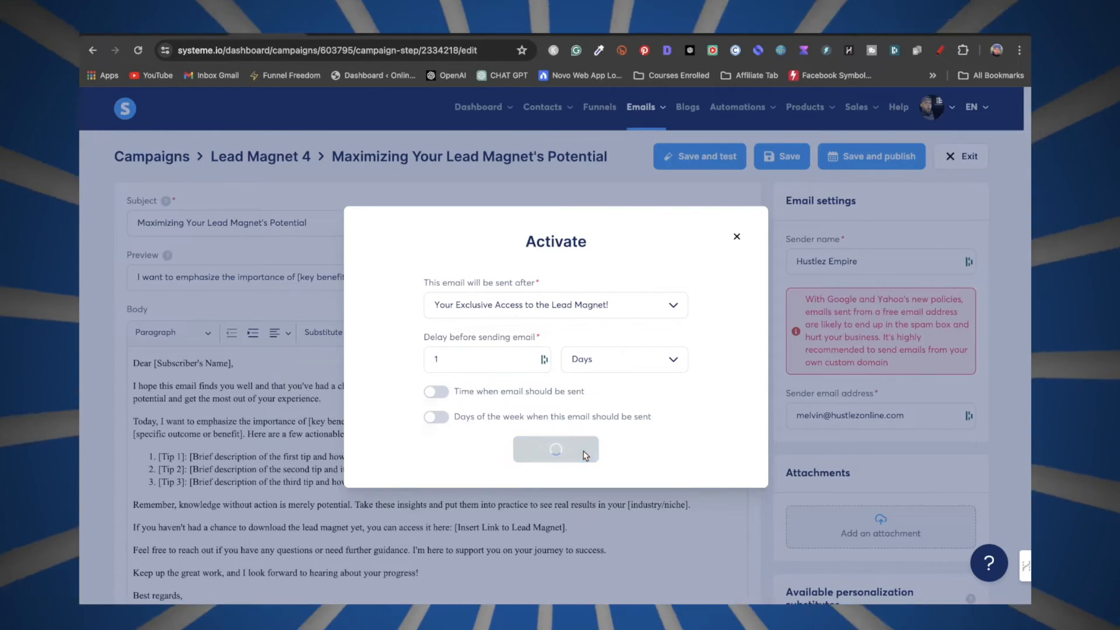
Reopen the Lead Magnet 4 campaign and review its first email, "Your Exclusive Access to the Lead Magnet!"
mouse_move(641, 108)
left_click(639, 165)
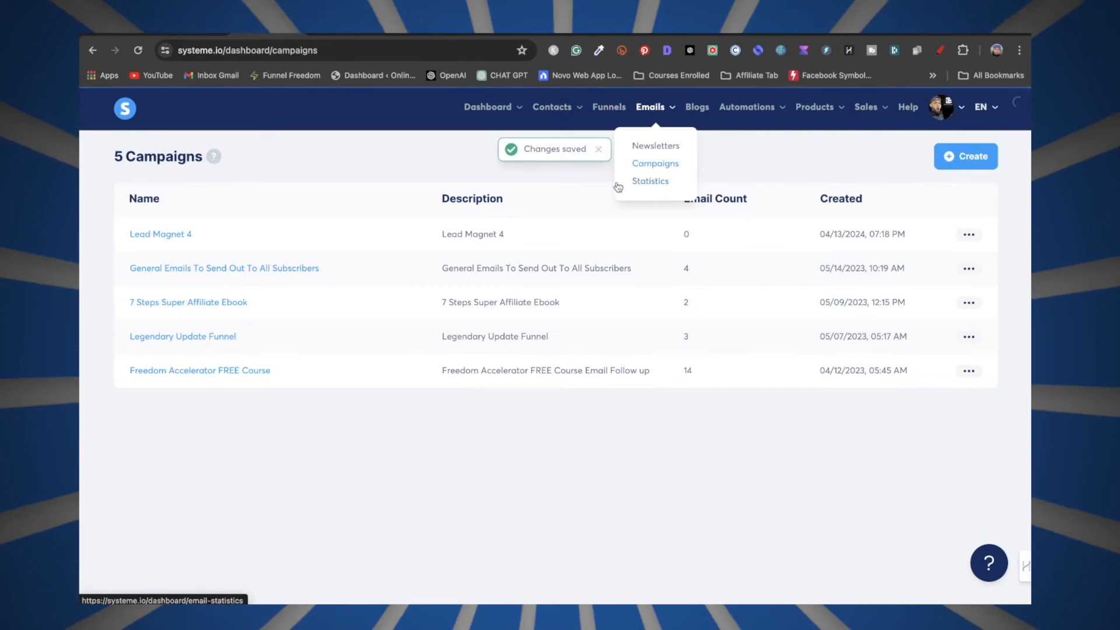
left_click(168, 238)
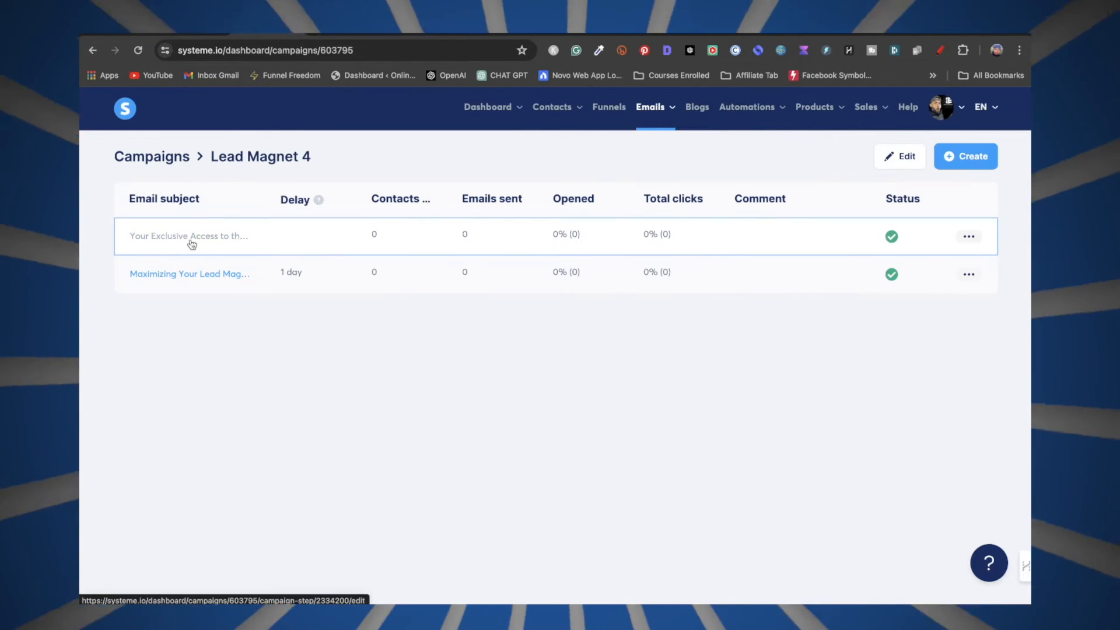
left_click(192, 244)
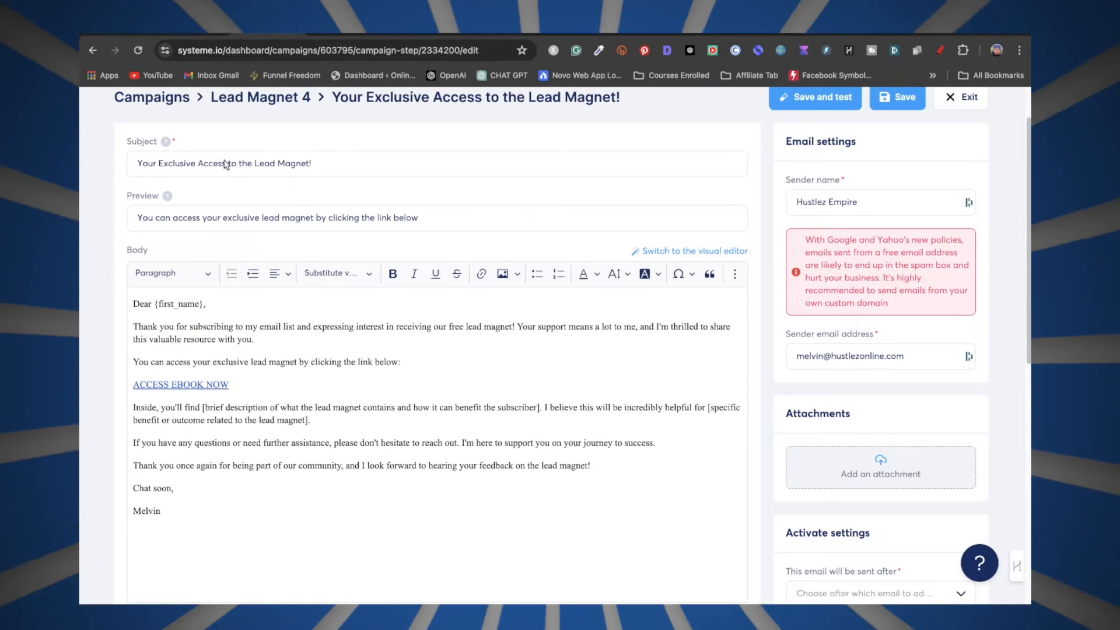
scroll(300, 266, "up", 1)
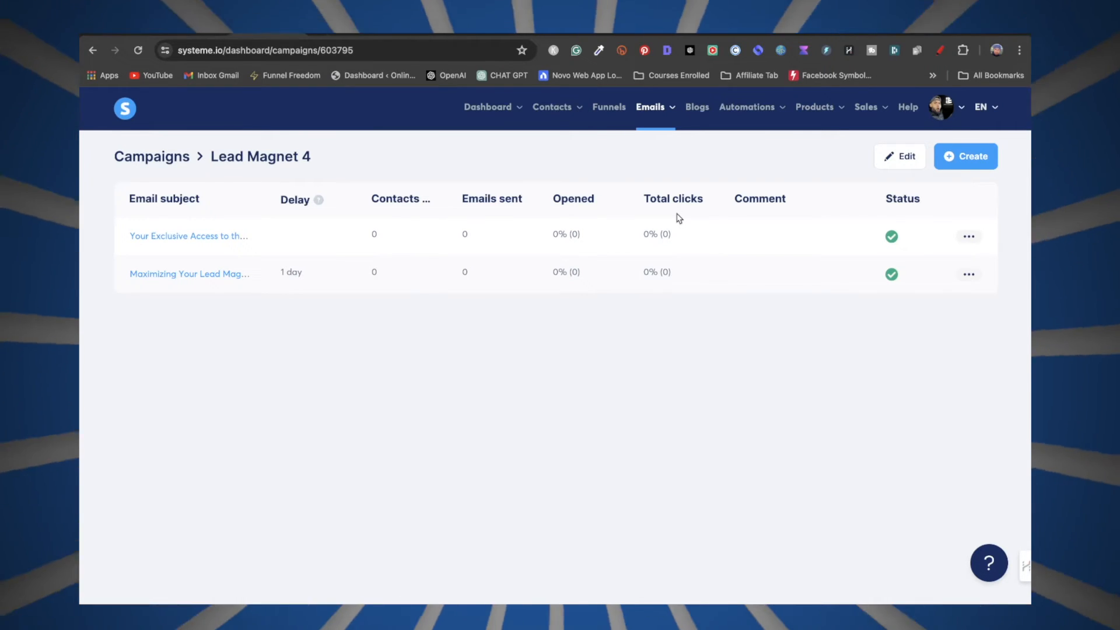
Open Your Free Lead Magnet Funnel (copy) and add a "Funnel step form subscribed" automation rule to its squeeze page
left_click(607, 111)
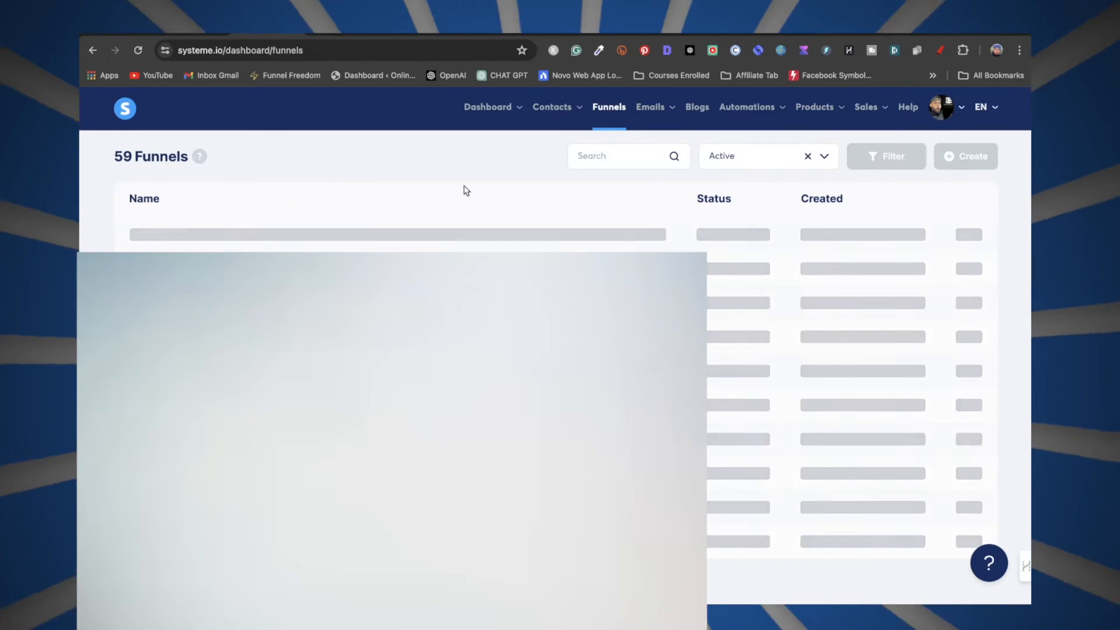
left_click(205, 236)
left_click(180, 209)
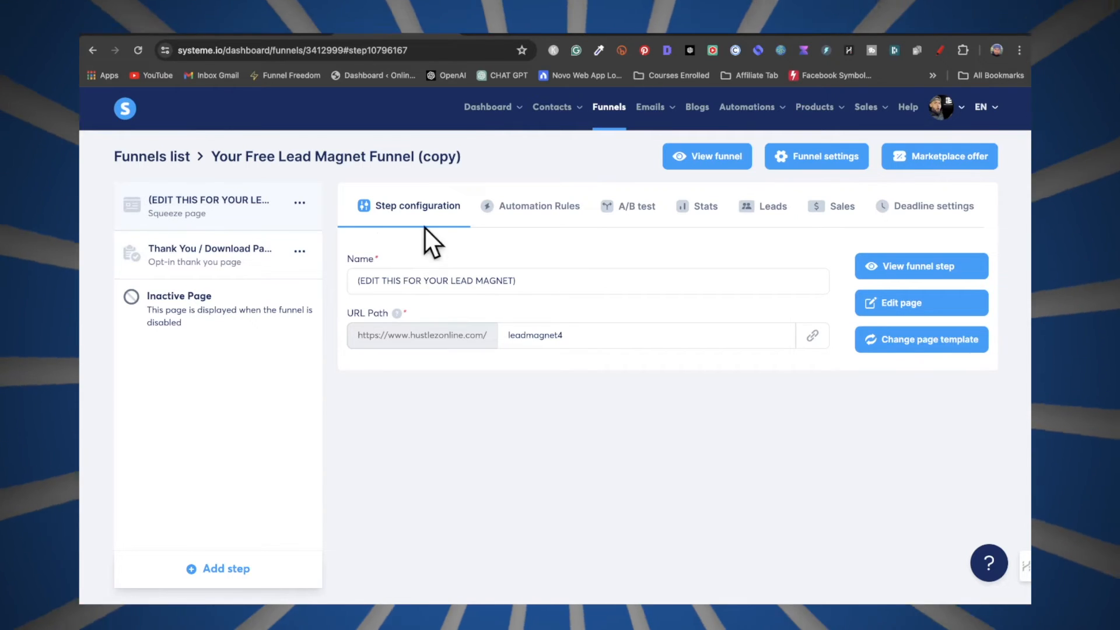
left_click(530, 212)
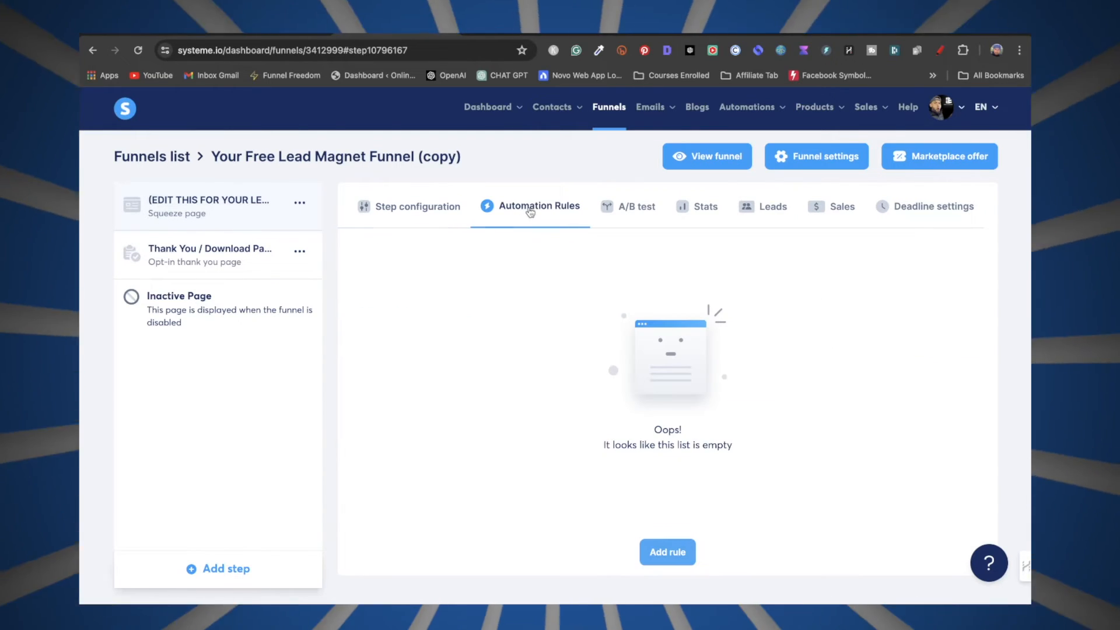
left_click(674, 559)
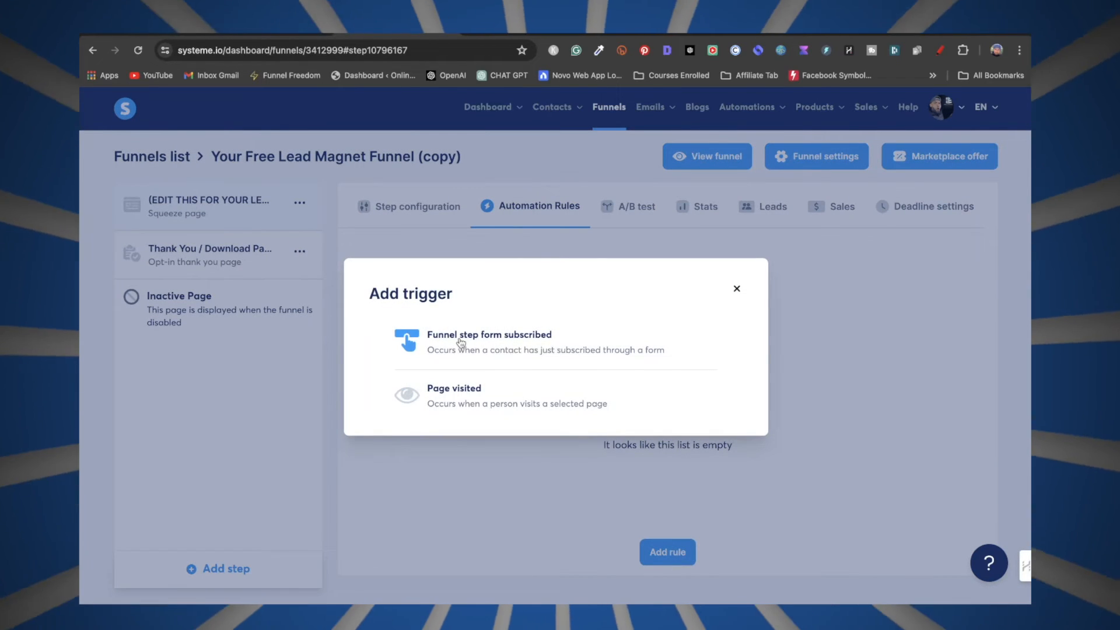
left_click(461, 343)
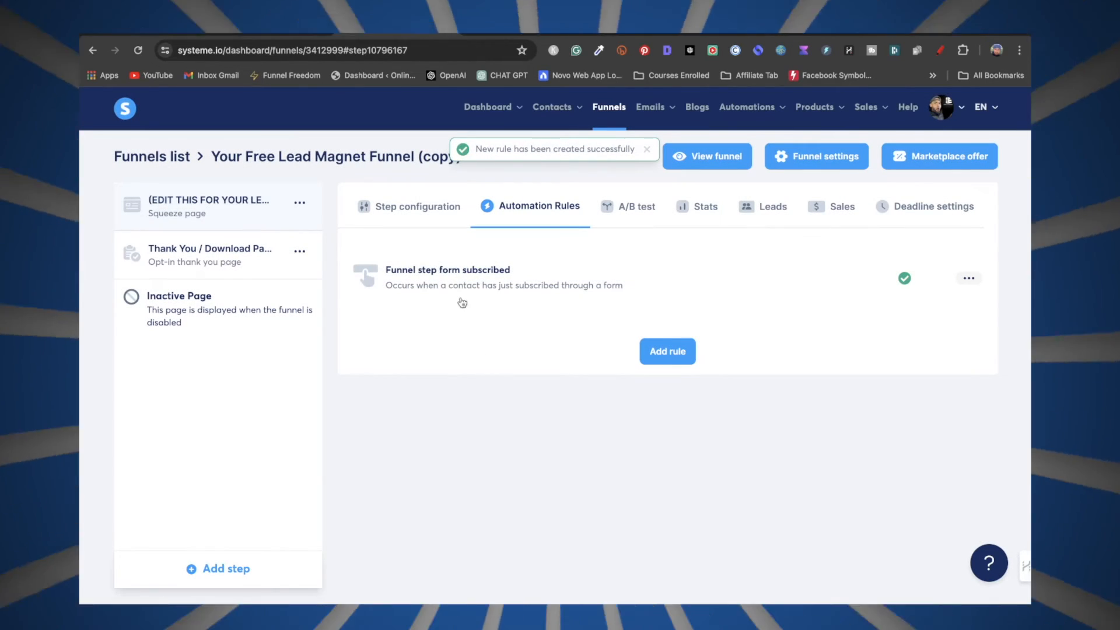
Add a "Subscribe to campaign" action for Lead Magnet 4 to the form subscription rule and save the rule
left_click(425, 281)
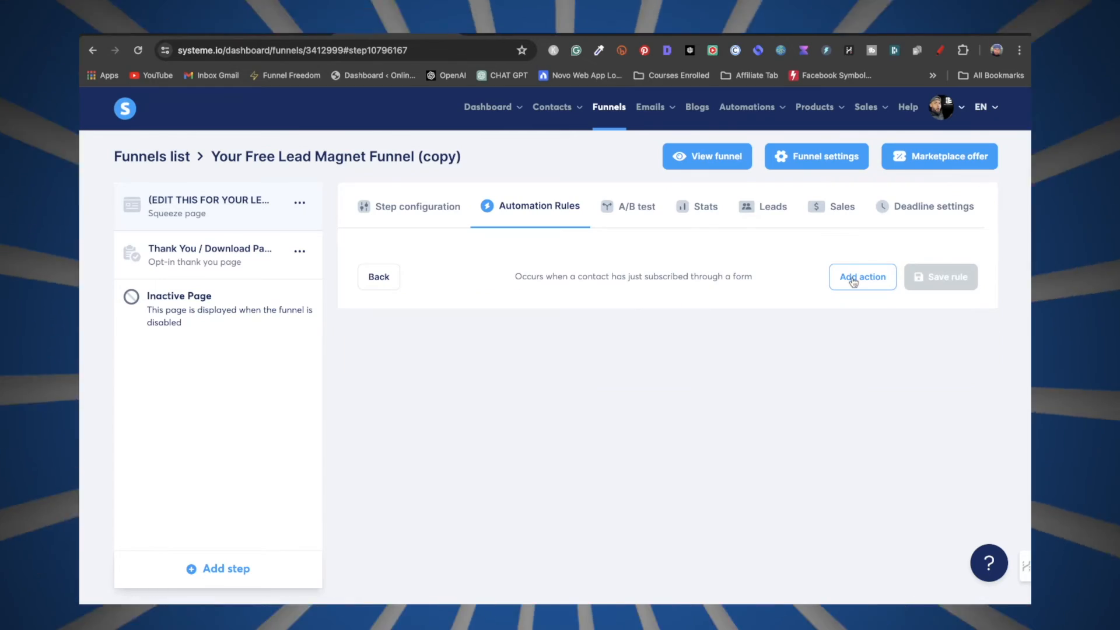
left_click(853, 280)
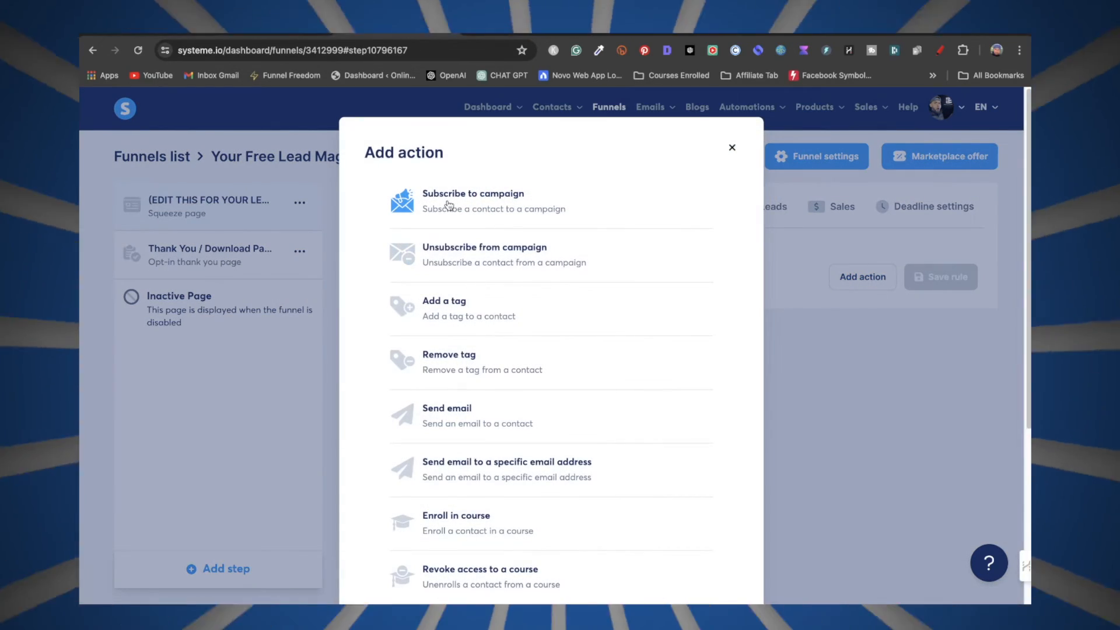
left_click(447, 203)
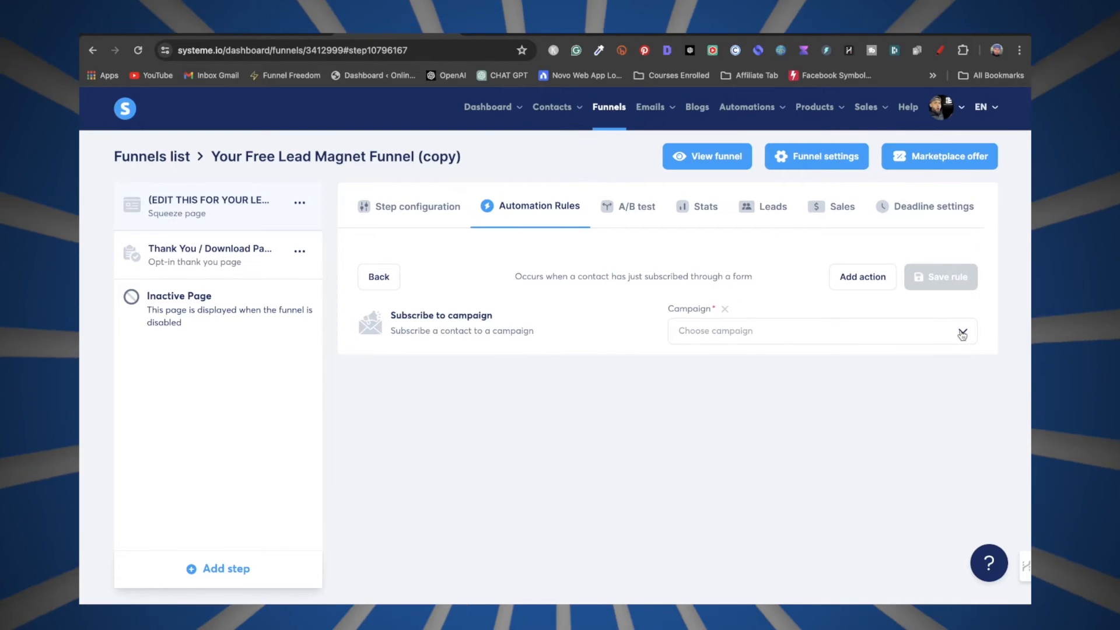
left_click(962, 334)
left_click(729, 436)
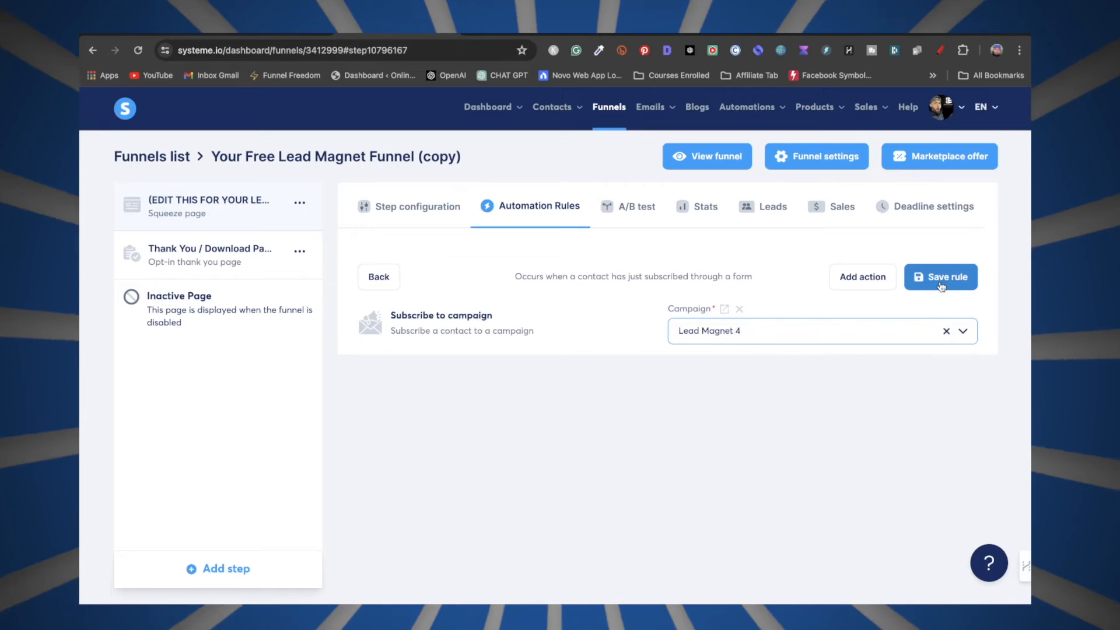
left_click(943, 278)
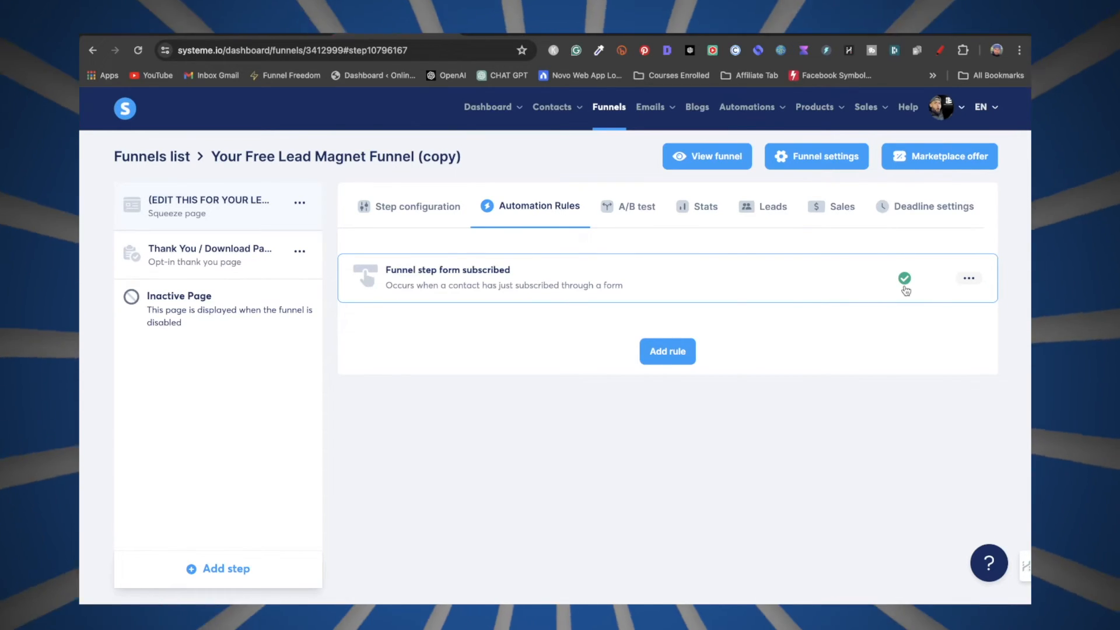
Copy the squeeze page's URL from its step configuration and open the page in a new browser tab
left_click(194, 222)
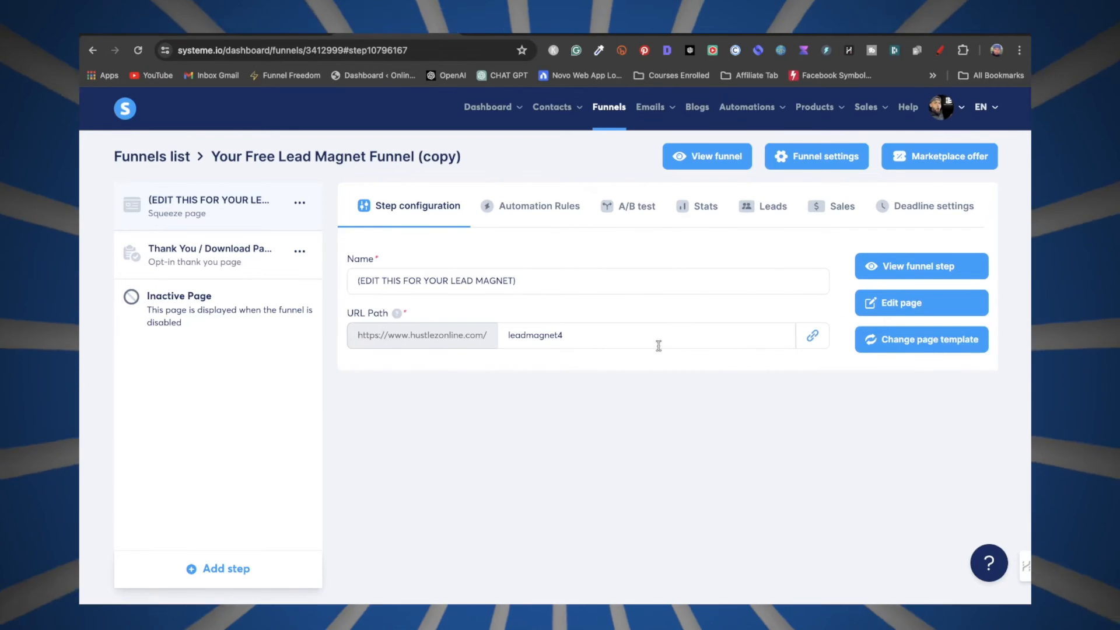
left_click(811, 336)
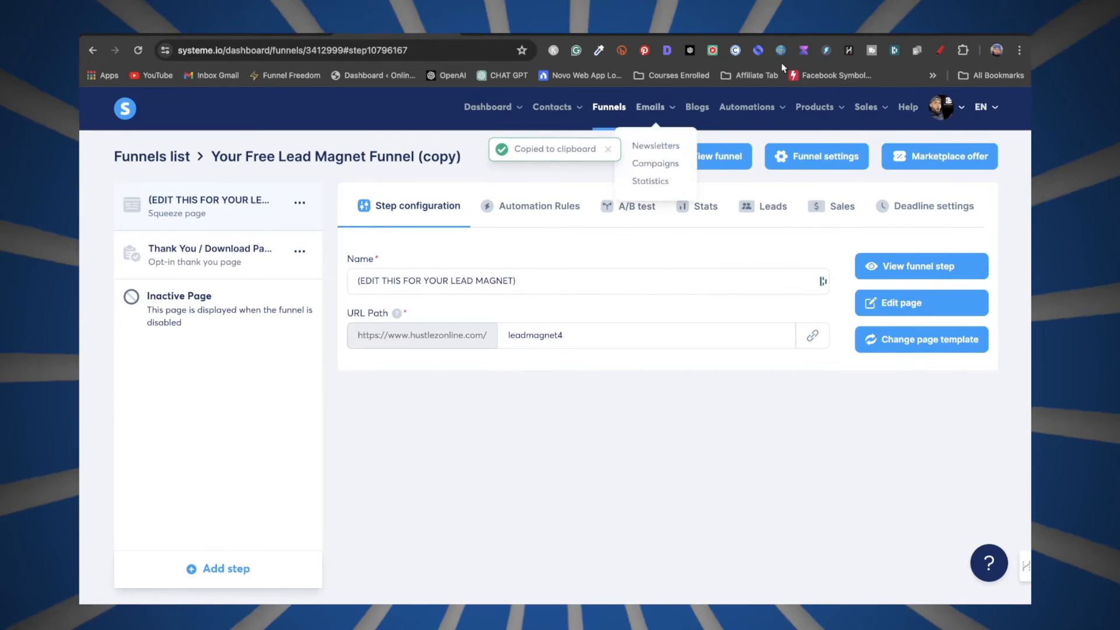
left_click(810, 335)
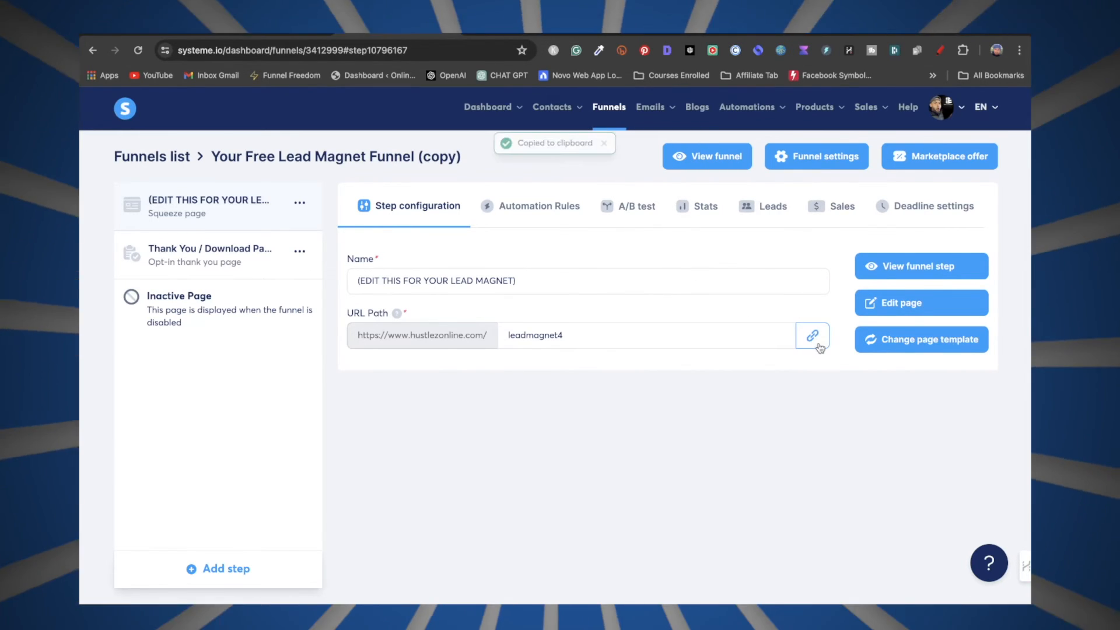
key("super+t")
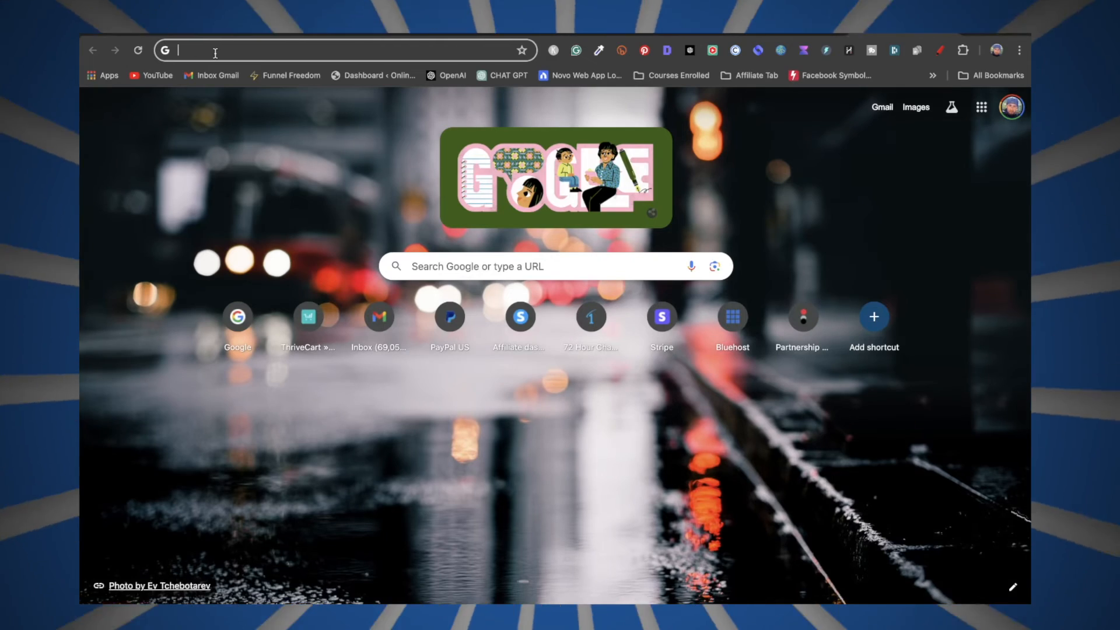
key("super+v")
key("Return")
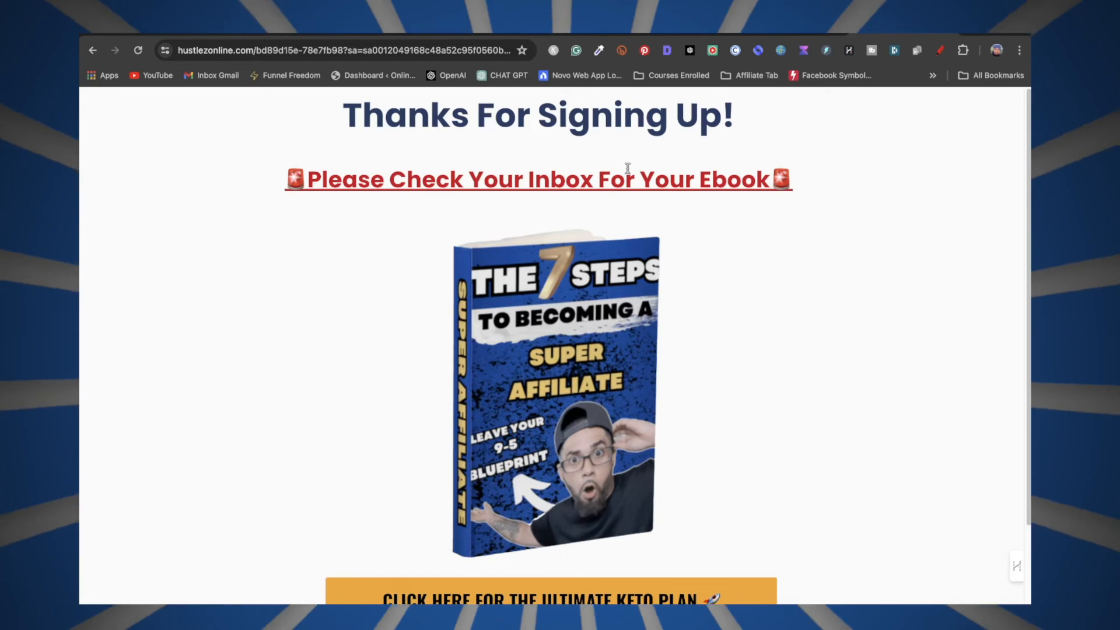
Follow the thank-you page's "Click here for the ultimate keto plan" link and look over the offer page
scroll(732, 279, "down", 2)
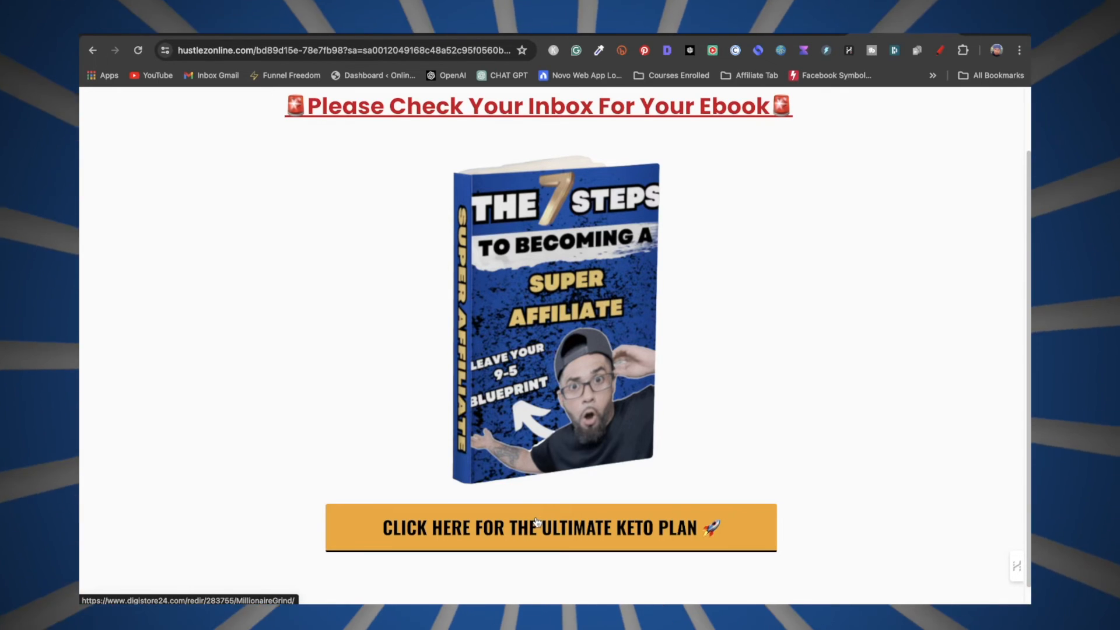
left_click(534, 541)
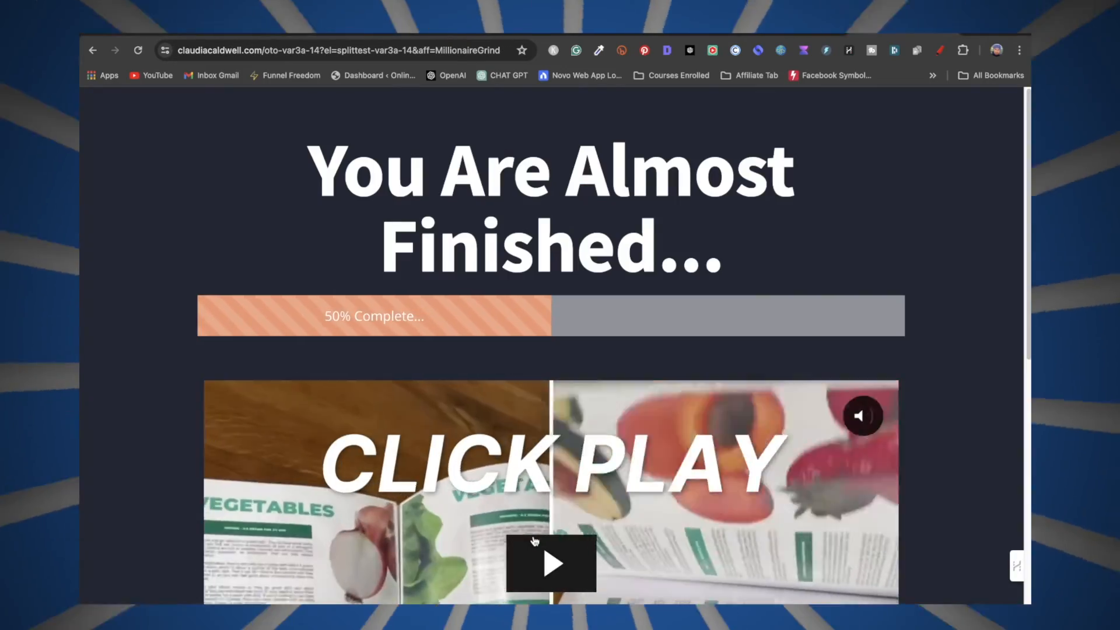
scroll(490, 367, "down", 8)
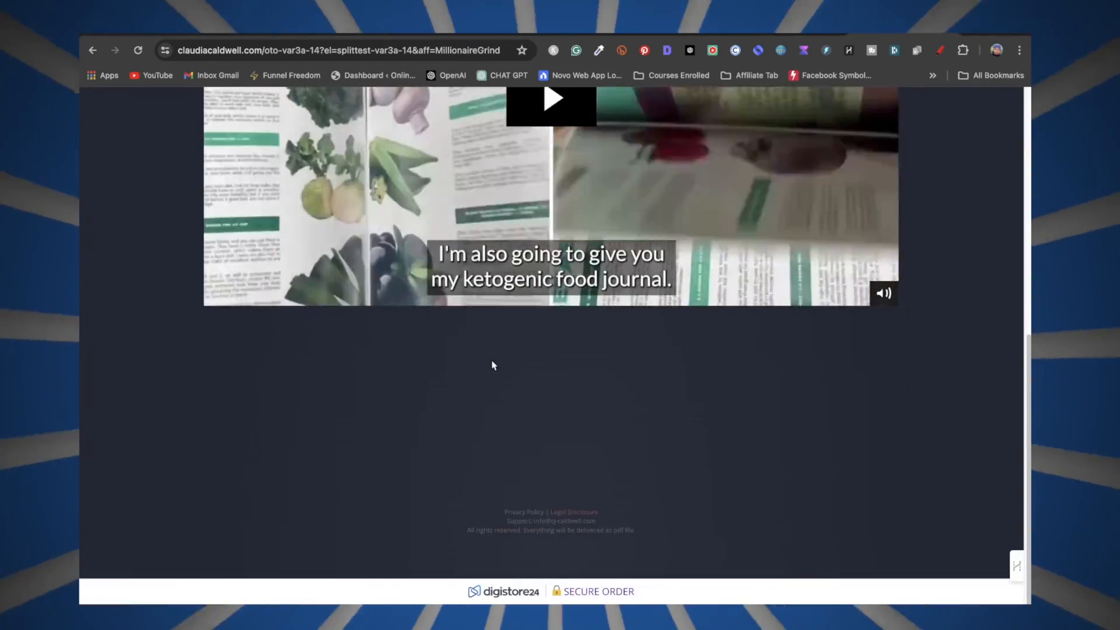
scroll(495, 409, "up", 1)
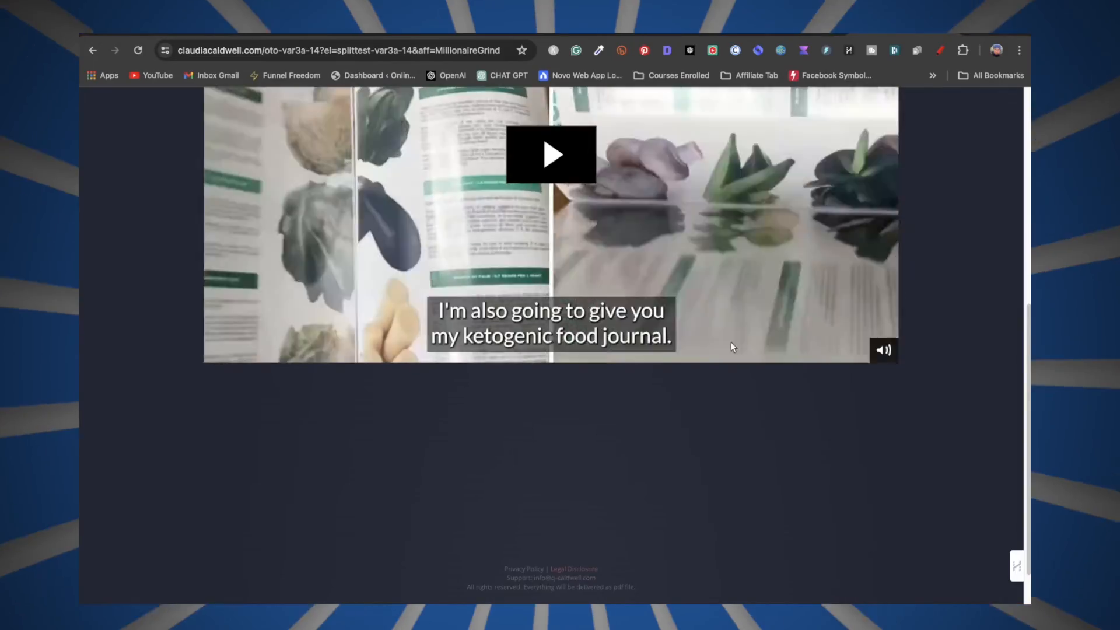
scroll(730, 341, "up", 5)
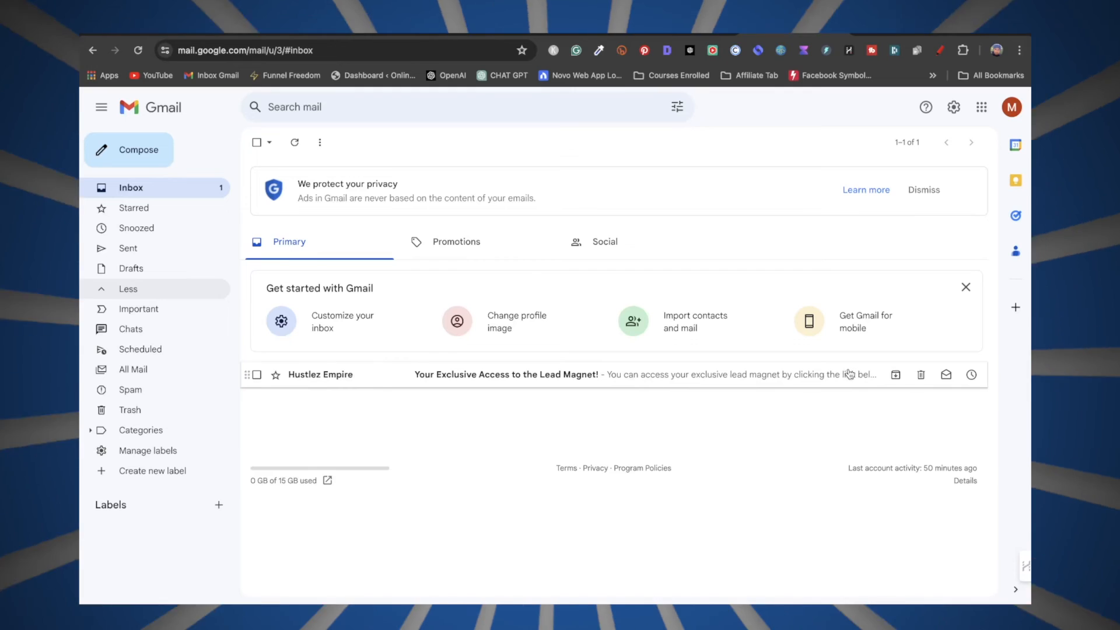
In Gmail, test the "ACCESS EBOOK NOW" link in "Your Exclusive Access to the Lead Magnet!" and return to the Lead Magnet 4 campaign statistics in Systeme.io
left_click(465, 380)
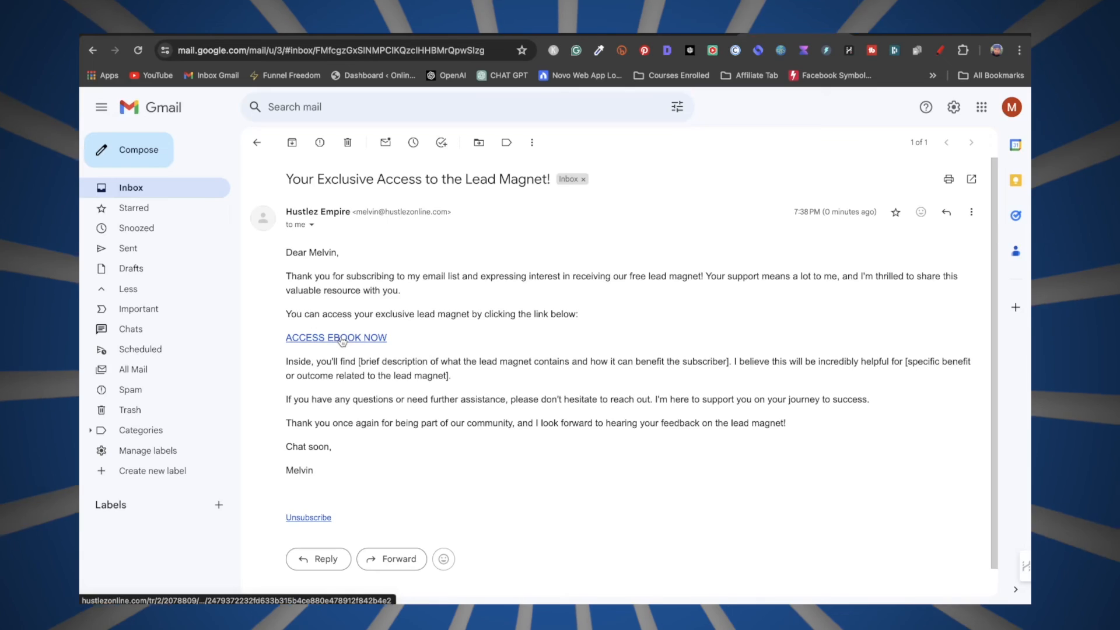
left_click(353, 339)
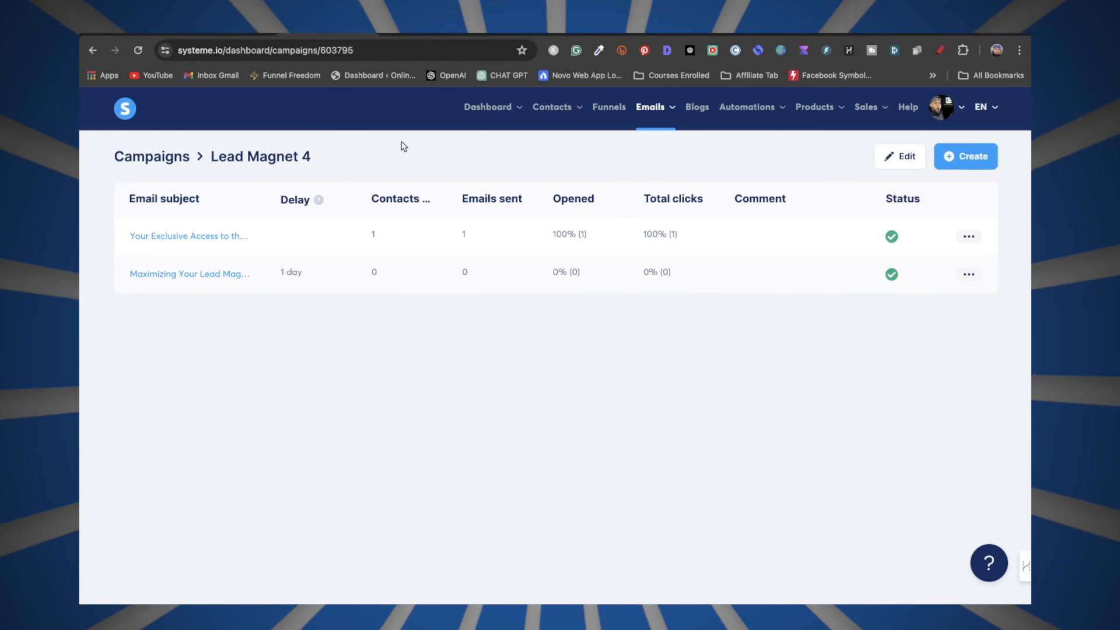
left_click(702, 35)
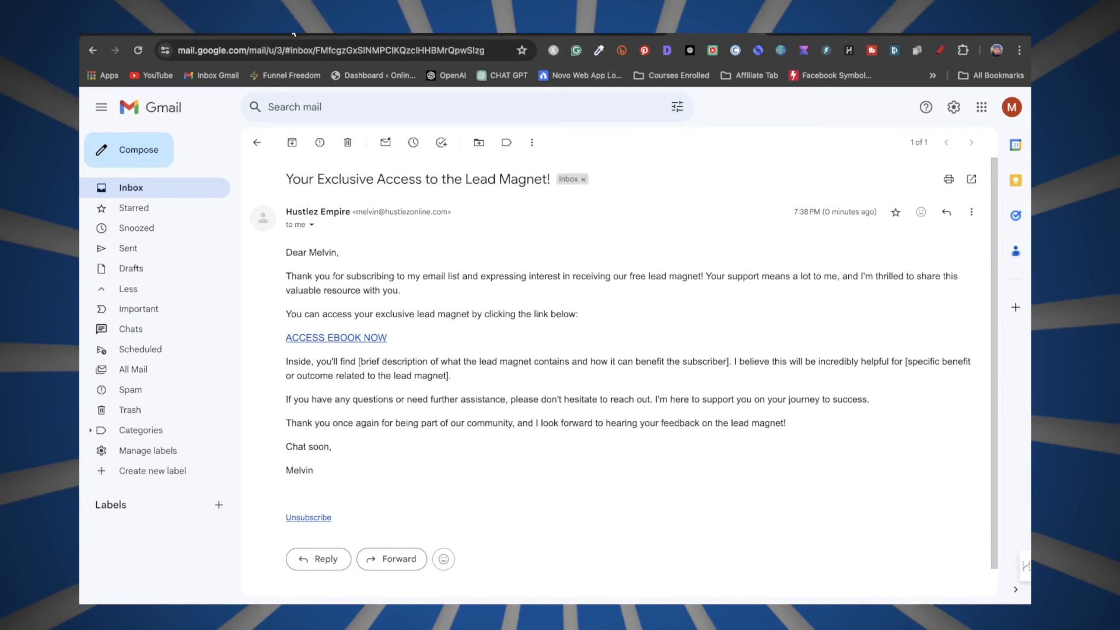
left_click(293, 35)
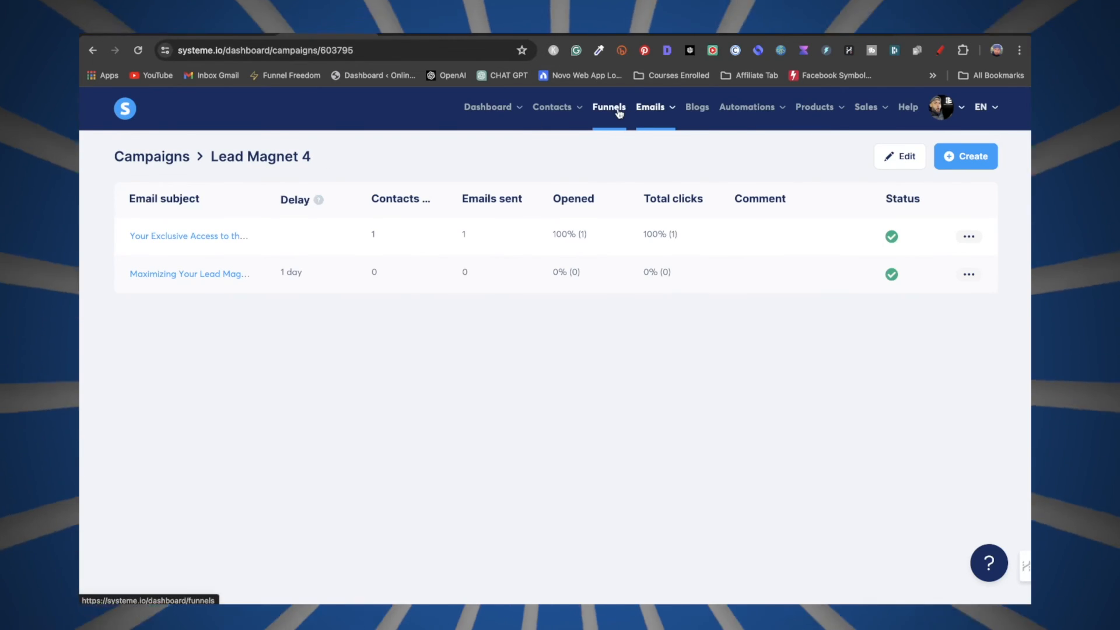
Open Your Free Lead Magnet Funnel (copy) and review its stats and the email address of the recorded lead
left_click(618, 113)
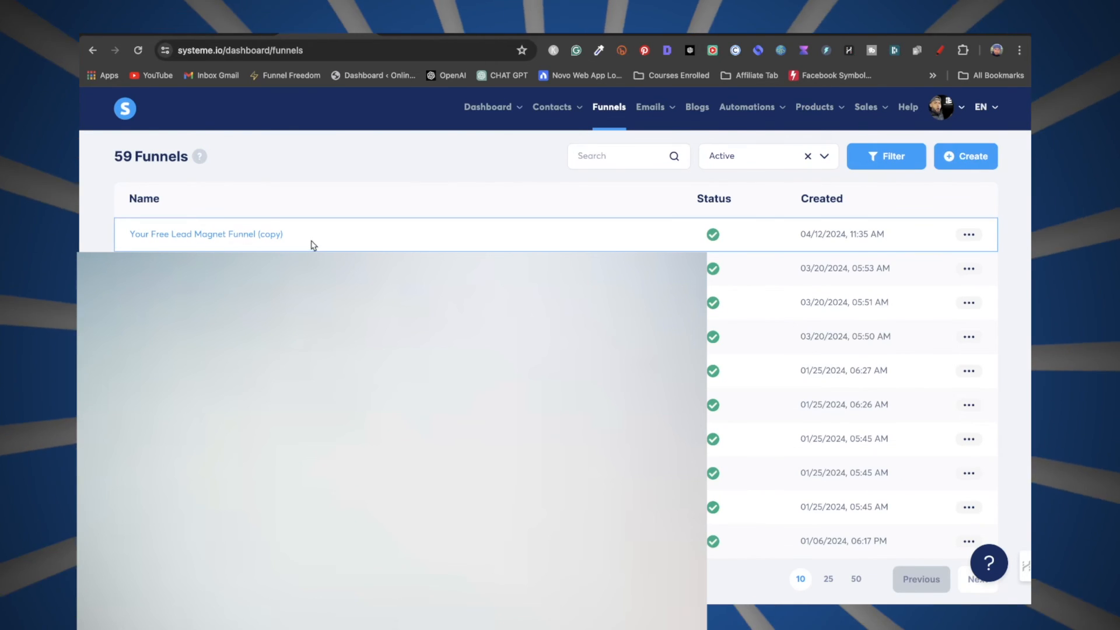
left_click(224, 237)
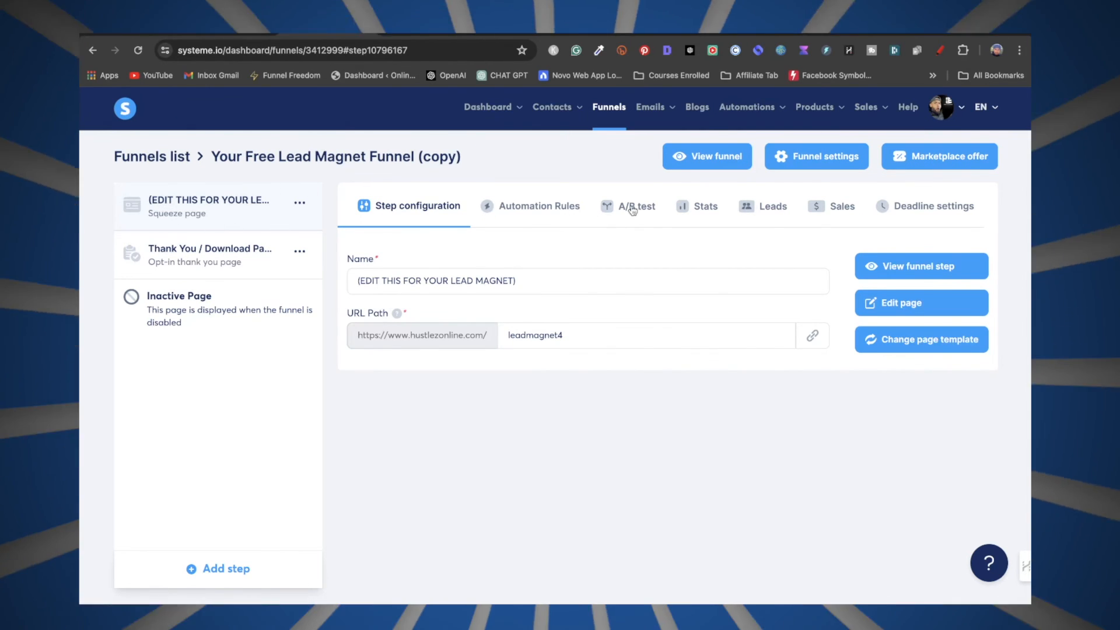
left_click(712, 217)
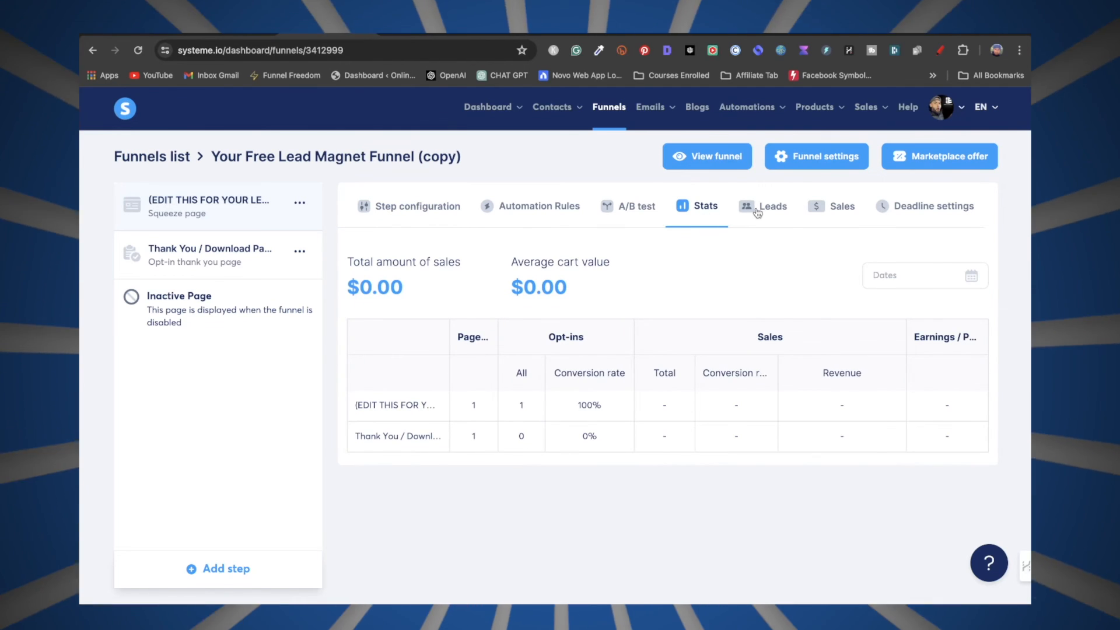
left_click(758, 208)
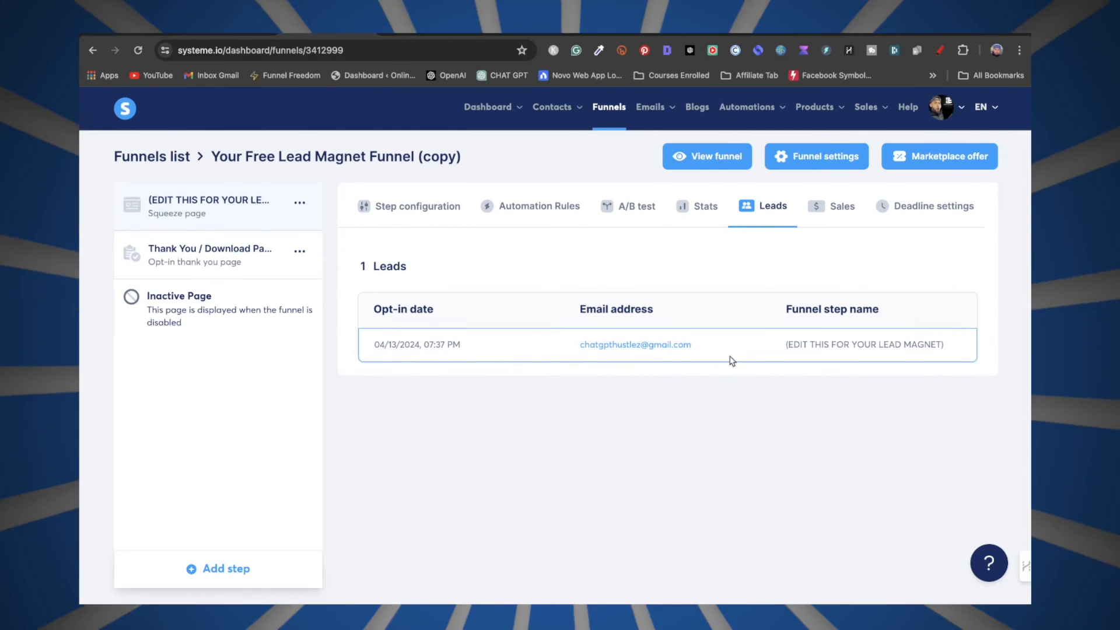
left_click_drag(695, 345, 517, 354)
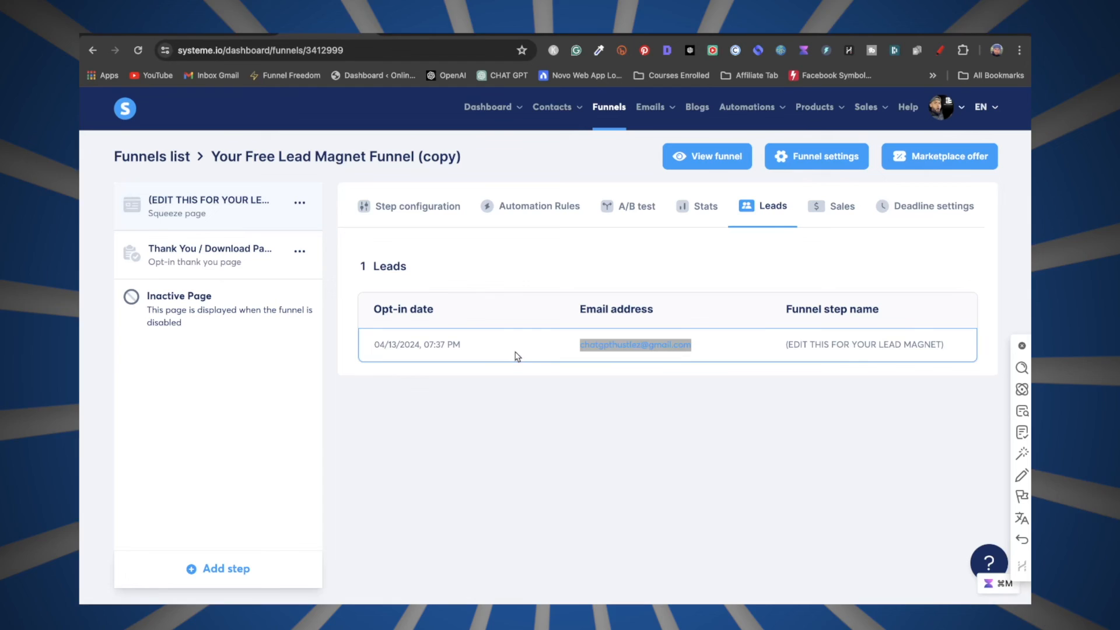